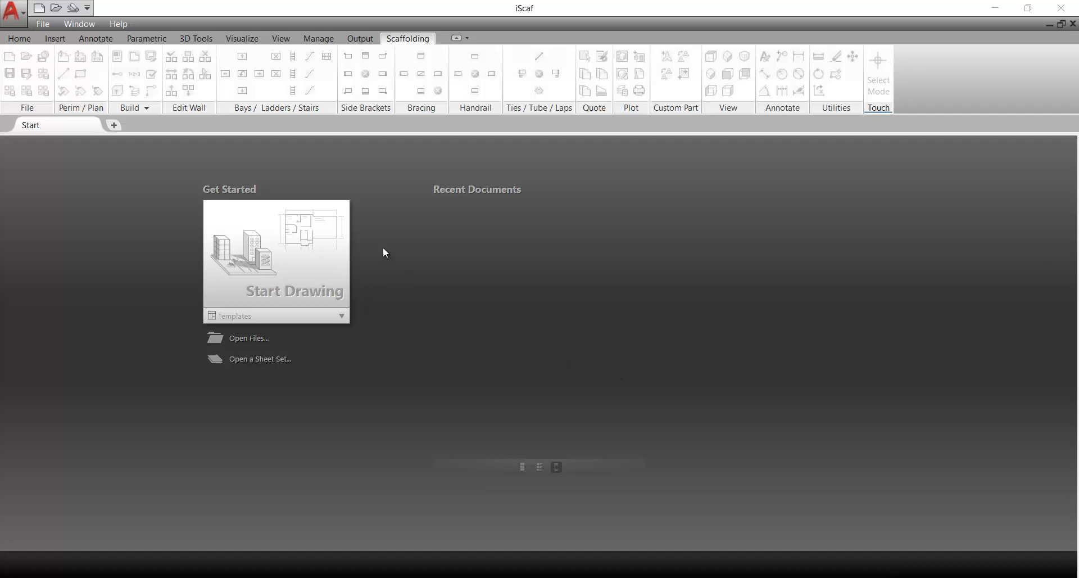
Create a new blank drawing, Drawing1, from the Start Drawing tile
{"action": "left_click", "coordinate": [311, 262]}
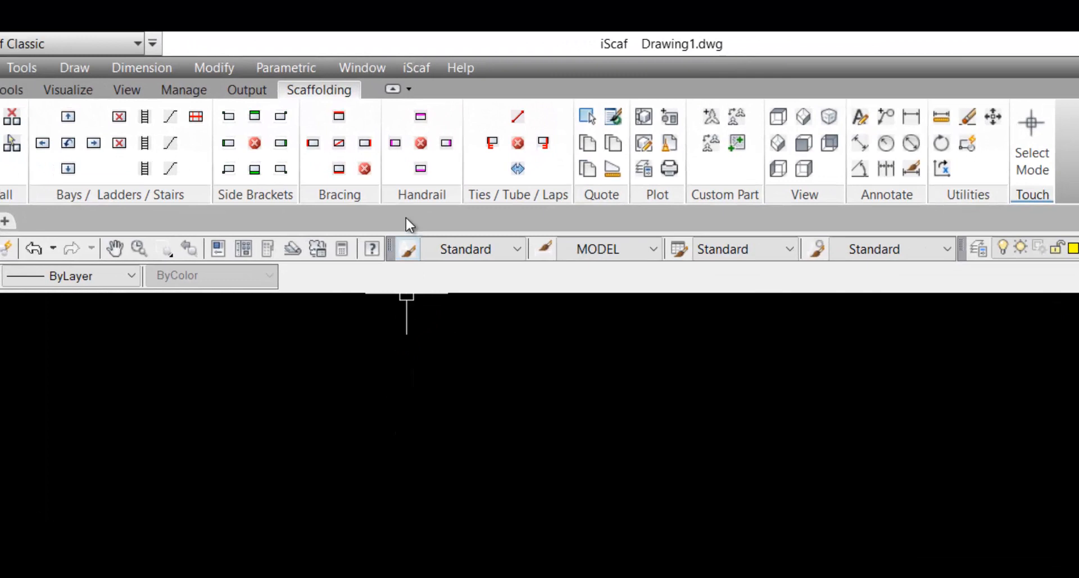
{"action": "left_click", "coordinate": [425, 66]}
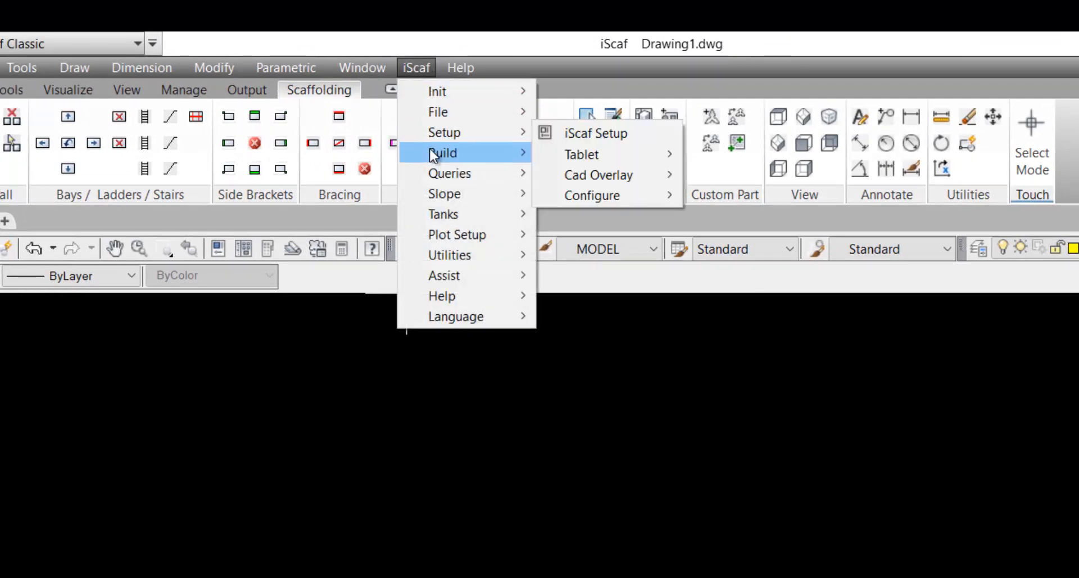
{"action": "mouse_move", "coordinate": [432, 152]}
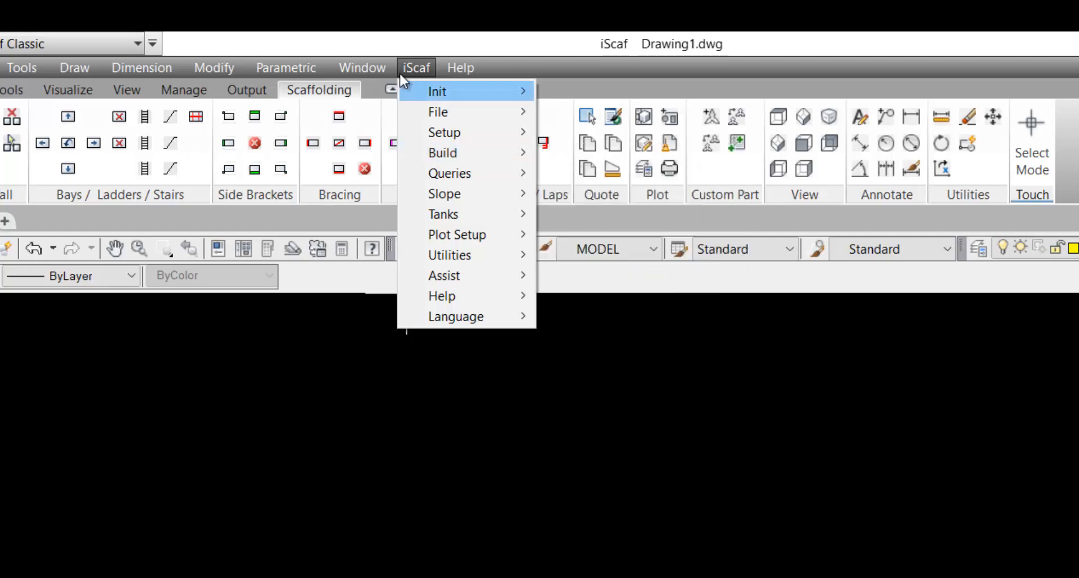
{"action": "left_click", "coordinate": [407, 64]}
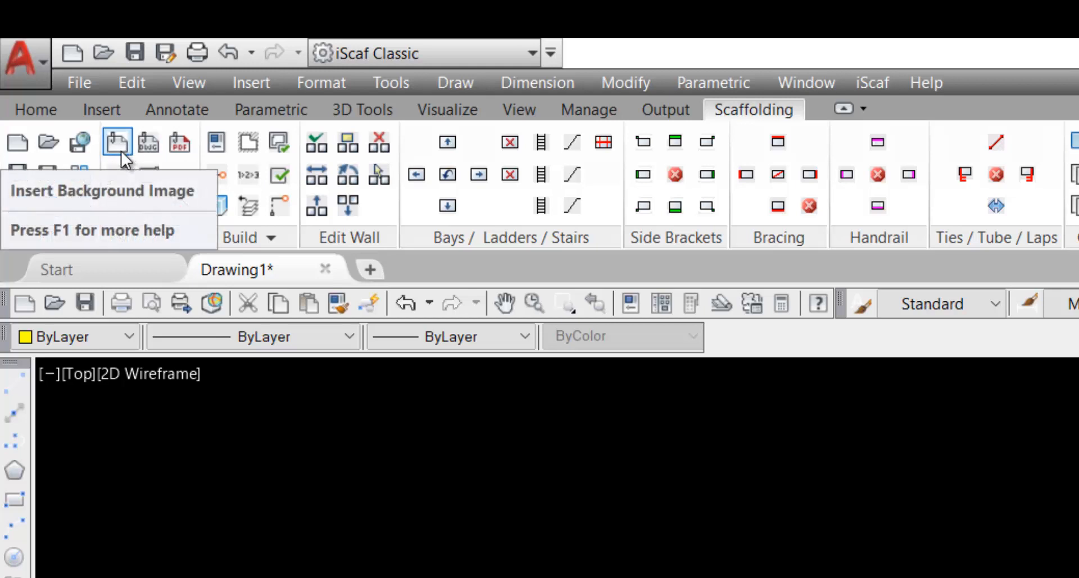
Select _1power_boiler_example.pdf as the background plan to attach
{"action": "left_click", "coordinate": [178, 144]}
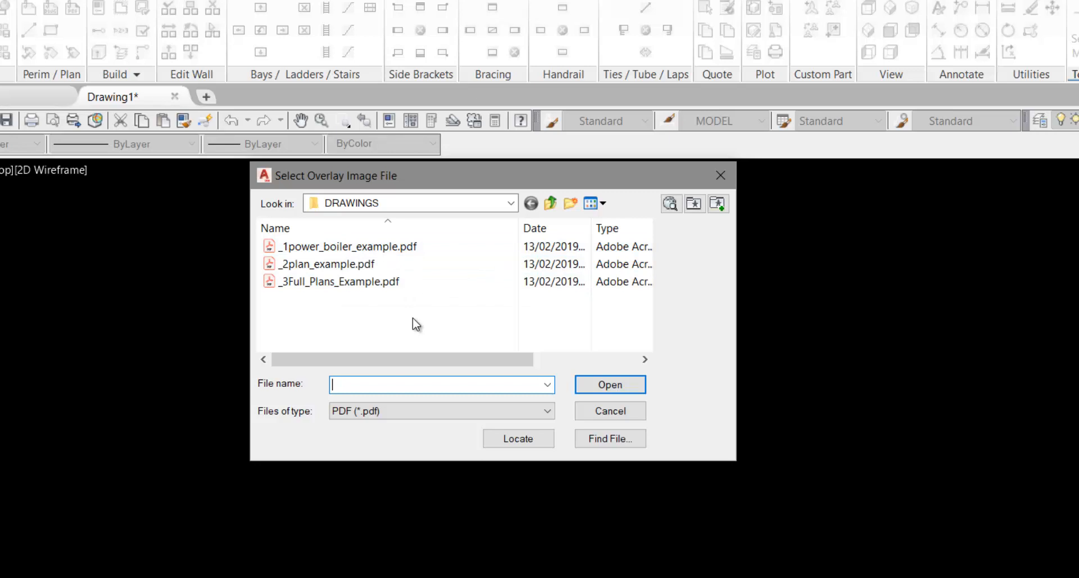
{"action": "left_click", "coordinate": [353, 248]}
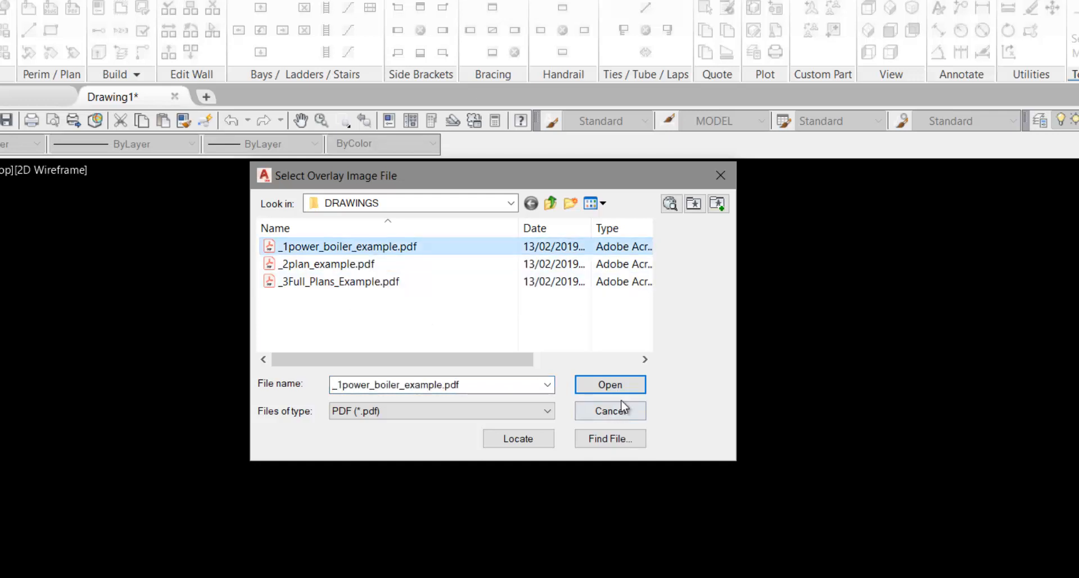
{"action": "left_click", "coordinate": [613, 385]}
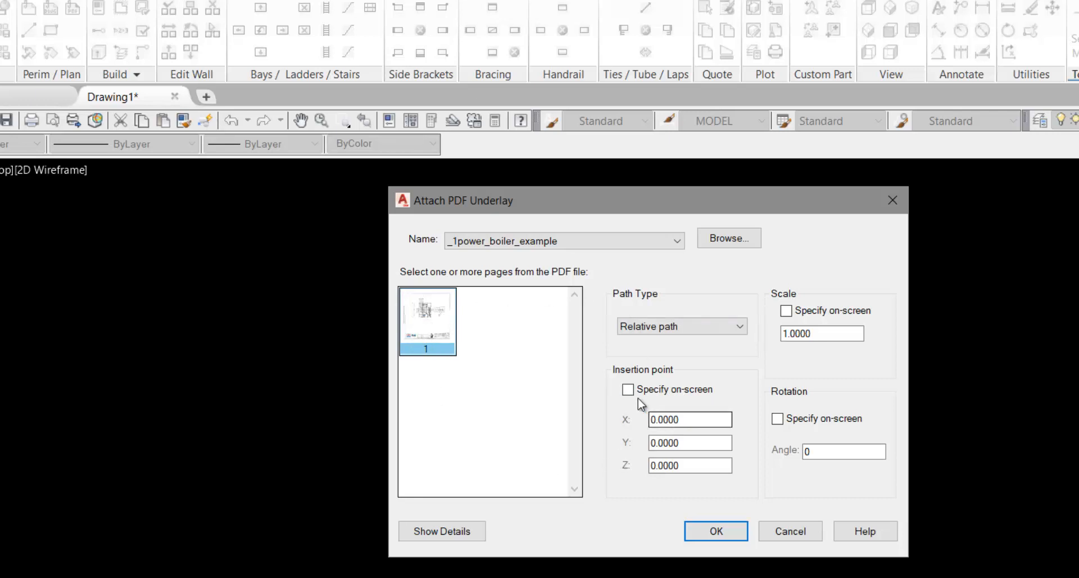
Attach the boiler PDF at default scale and pick the reference dimension's start at grid F
{"action": "left_click", "coordinate": [731, 533]}
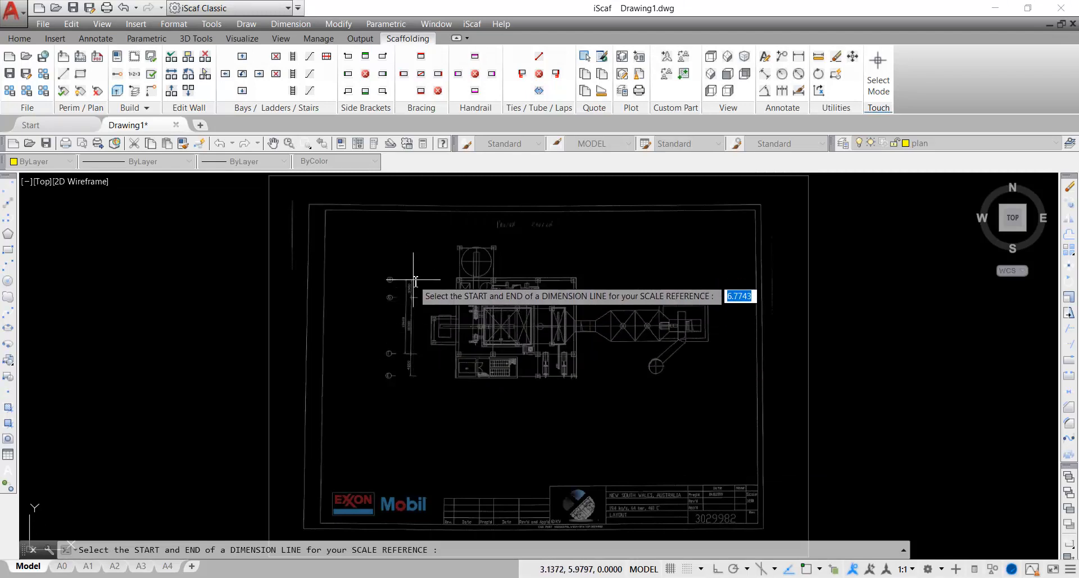
{"action": "scroll", "coordinate": [414, 349], "scroll_direction": "up", "scroll_amount": 4}
{"action": "scroll", "coordinate": [456, 325], "scroll_direction": "up", "scroll_amount": 2}
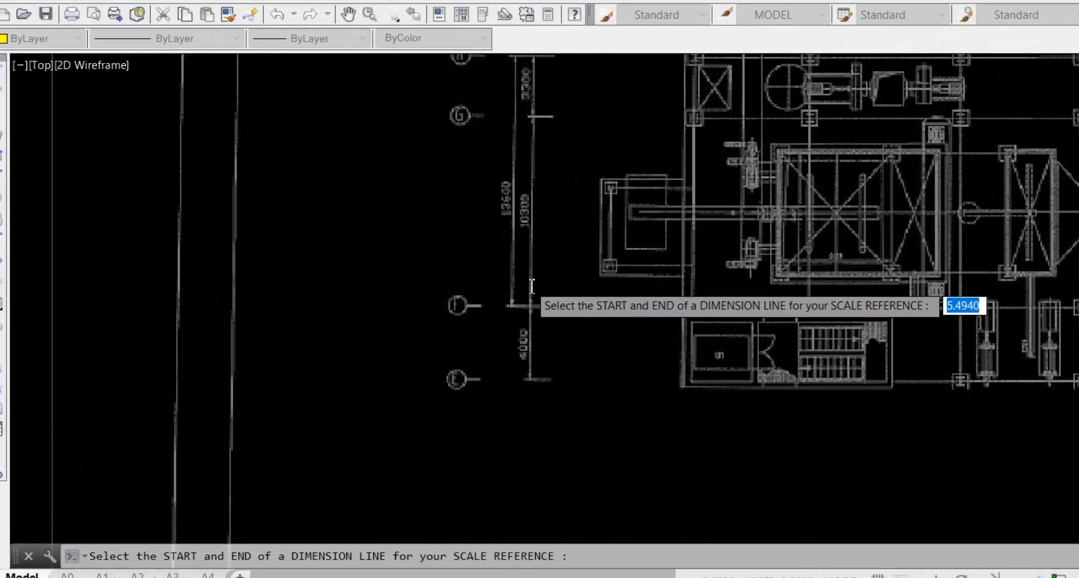
{"action": "scroll", "coordinate": [561, 270], "scroll_direction": "up", "scroll_amount": 2}
{"action": "mouse_move", "coordinate": [561, 270]}
{"action": "middle_mouse_down"}
{"action": "mouse_move", "coordinate": [619, 429]}
{"action": "mouse_move", "coordinate": [599, 455]}
{"action": "middle_mouse_up"}
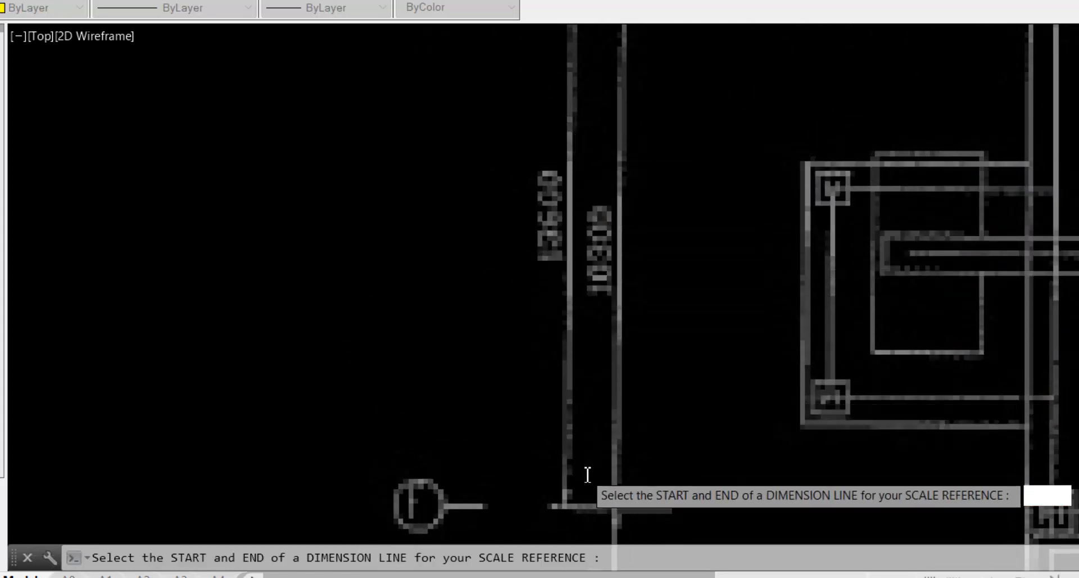
{"action": "scroll", "coordinate": [582, 472], "scroll_direction": "up", "scroll_amount": 2}
{"action": "middle_click_drag", "start_coordinate": [594, 429], "coordinate": [642, 247]}
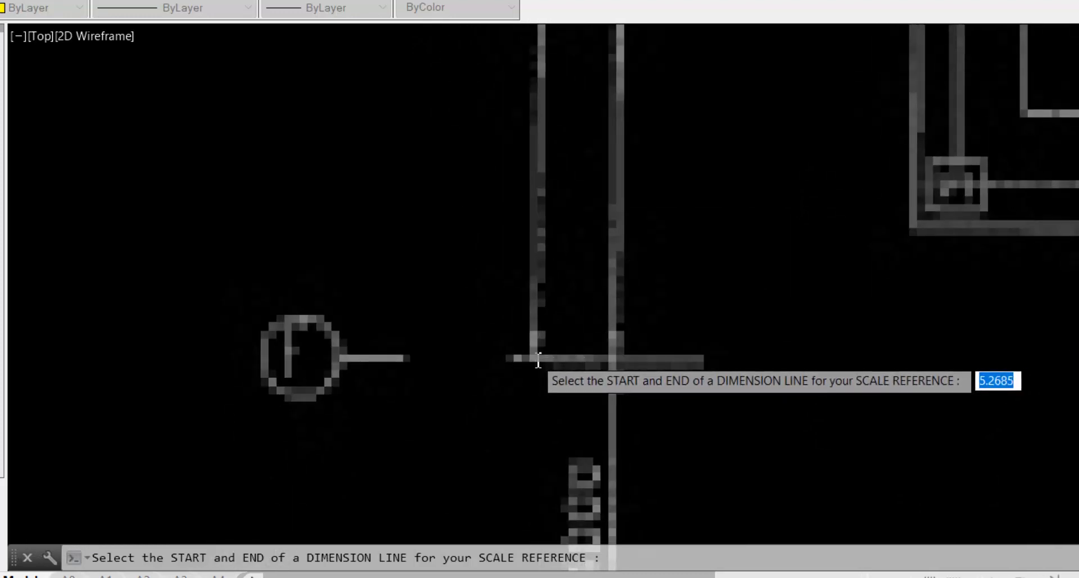
{"action": "scroll", "coordinate": [539, 360], "scroll_direction": "up", "scroll_amount": 3}
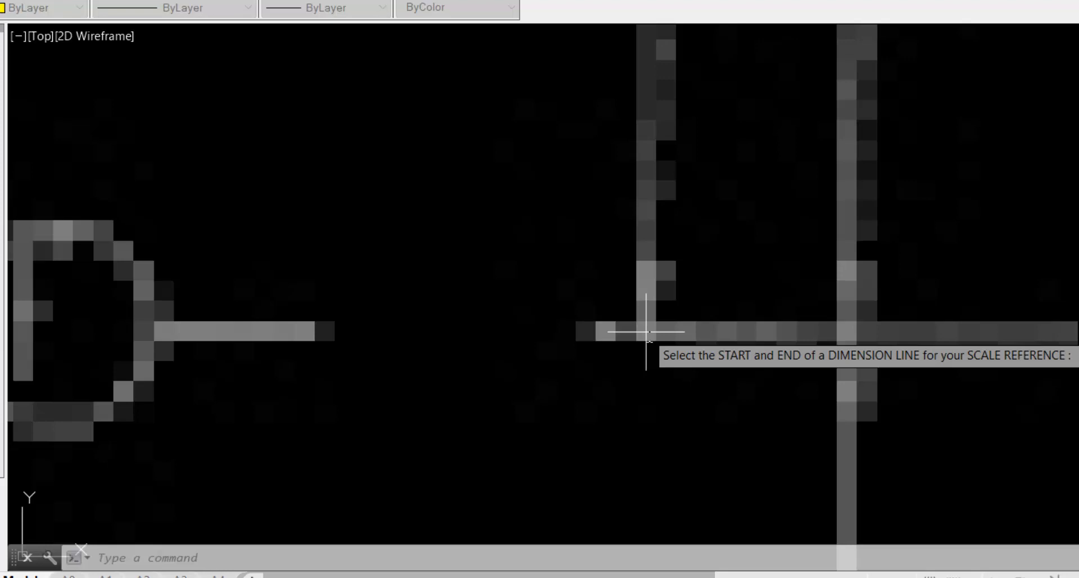
{"action": "left_click", "coordinate": [646, 332]}
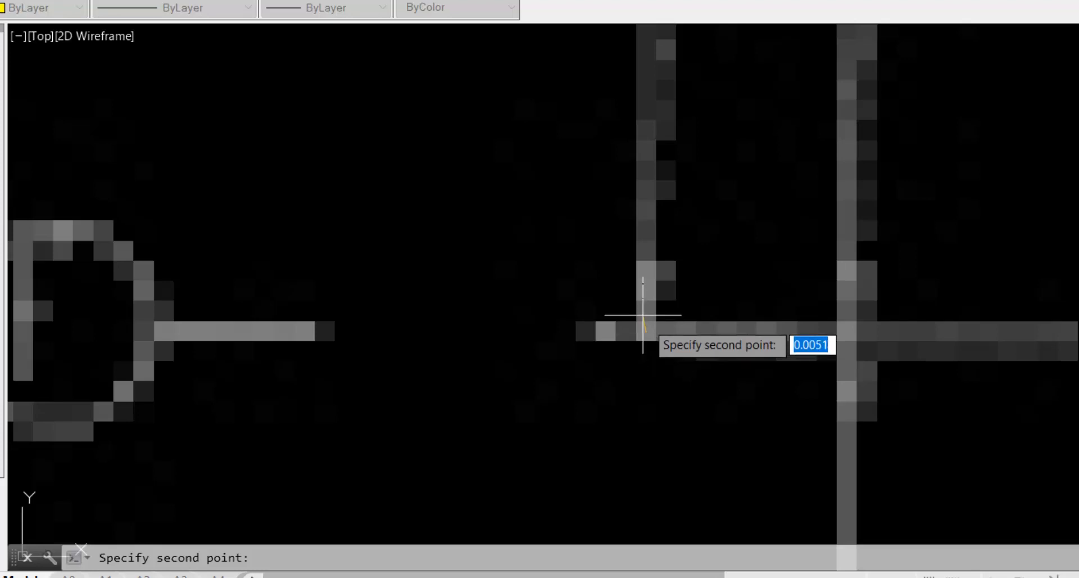
Pick the reference dimension line's end point at grid H
{"action": "scroll", "coordinate": [638, 275], "scroll_direction": "down", "scroll_amount": 3}
{"action": "scroll", "coordinate": [637, 277], "scroll_direction": "down", "scroll_amount": 4}
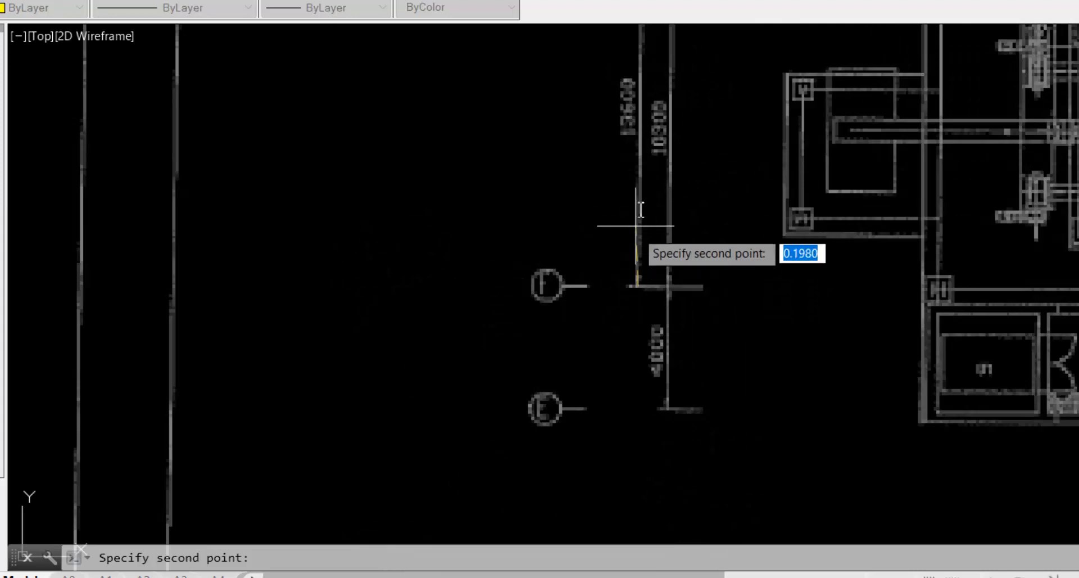
{"action": "middle_click_drag", "start_coordinate": [637, 206], "coordinate": [557, 484]}
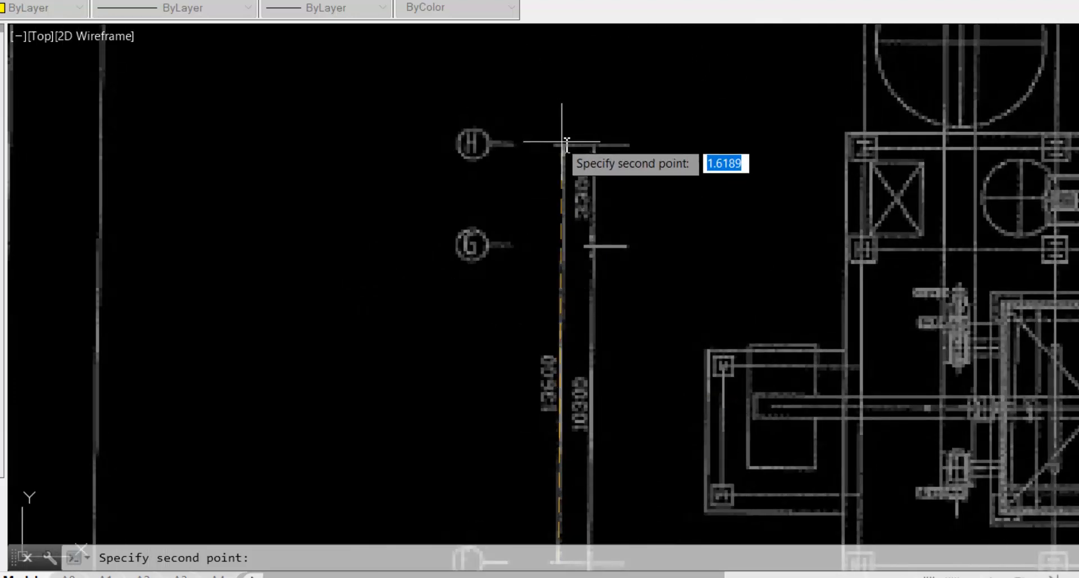
{"action": "scroll", "coordinate": [562, 147], "scroll_direction": "up", "scroll_amount": 10}
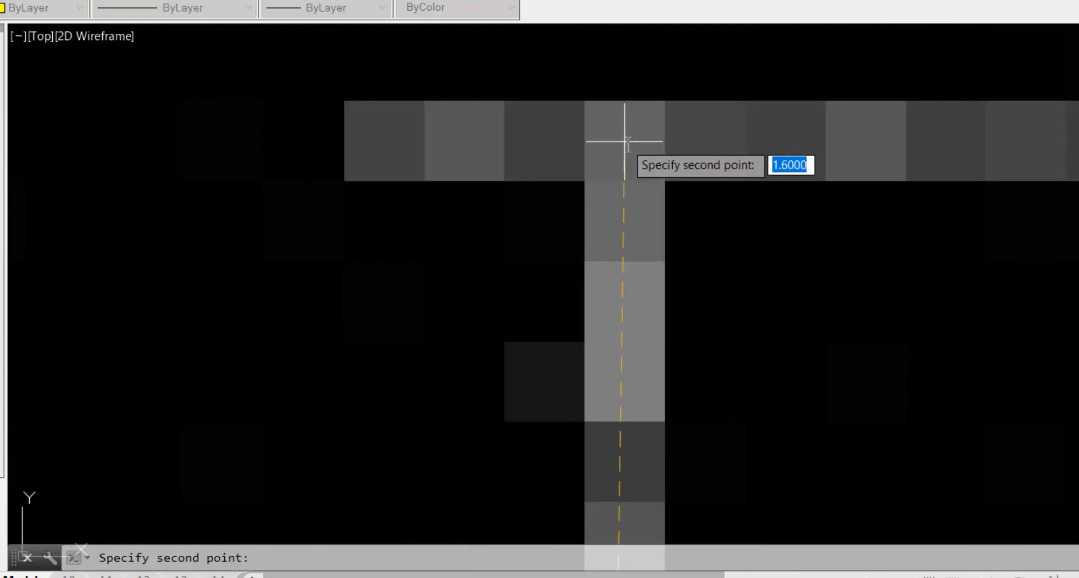
{"action": "left_click", "coordinate": [624, 142]}
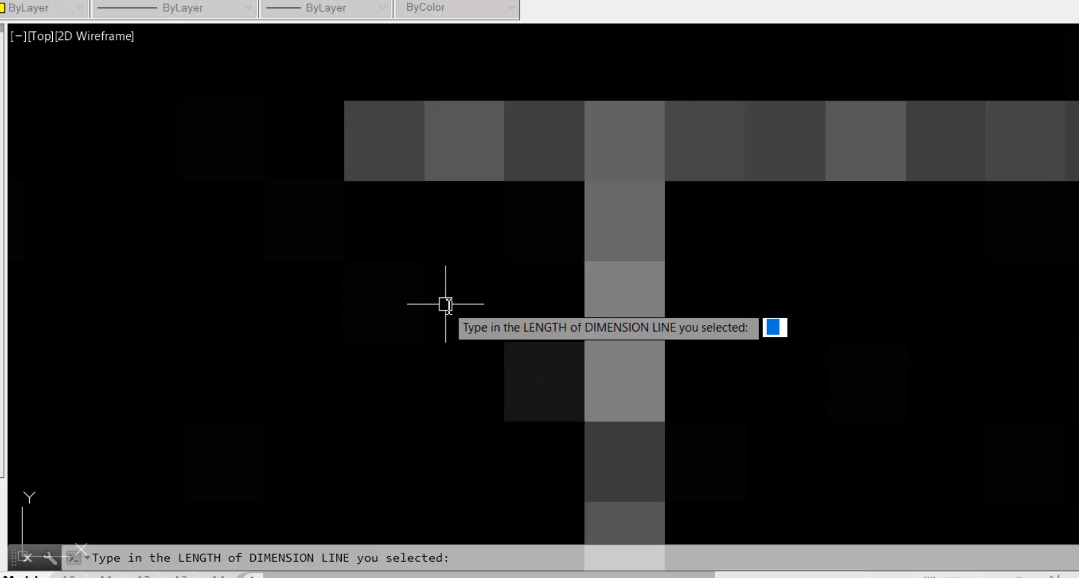
Enter 13600 as the reference length to rescale the plan
{"action": "scroll", "coordinate": [446, 304], "scroll_direction": "down", "scroll_amount": 6}
{"action": "scroll", "coordinate": [448, 355], "scroll_direction": "down", "scroll_amount": 2}
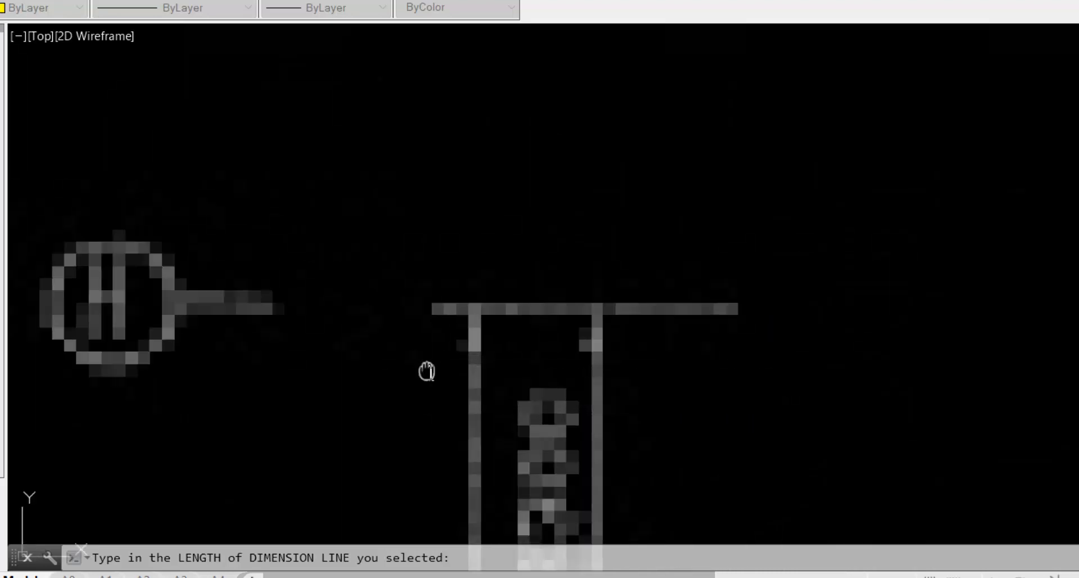
{"action": "middle_click_drag", "start_coordinate": [427, 371], "coordinate": [640, 1]}
{"action": "scroll", "coordinate": [674, 281], "scroll_direction": "down", "scroll_amount": 4}
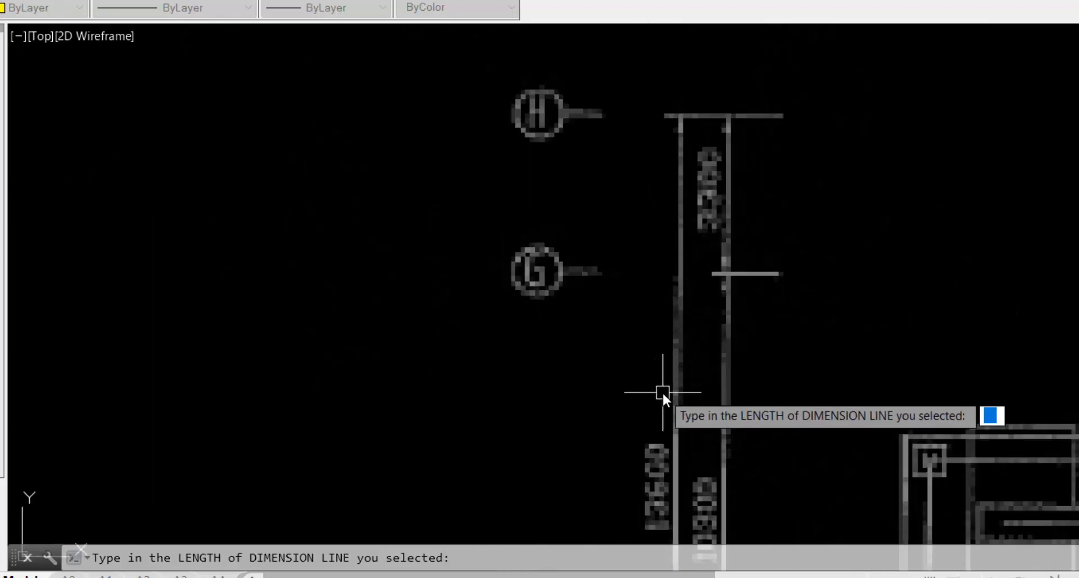
{"action": "middle_click_drag", "start_coordinate": [662, 391], "coordinate": [646, 217]}
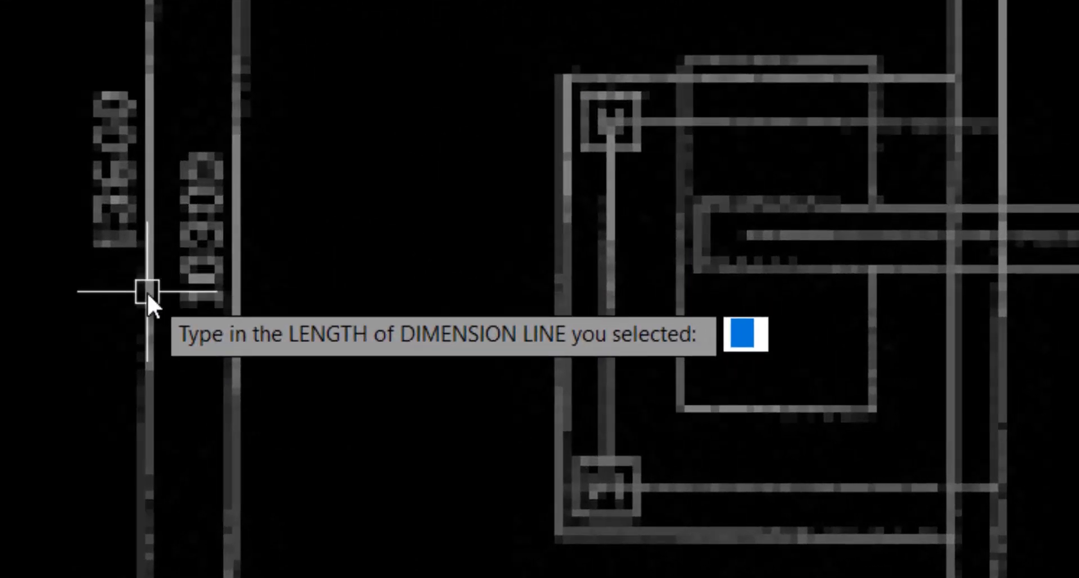
{"action": "type", "text": "1360"}
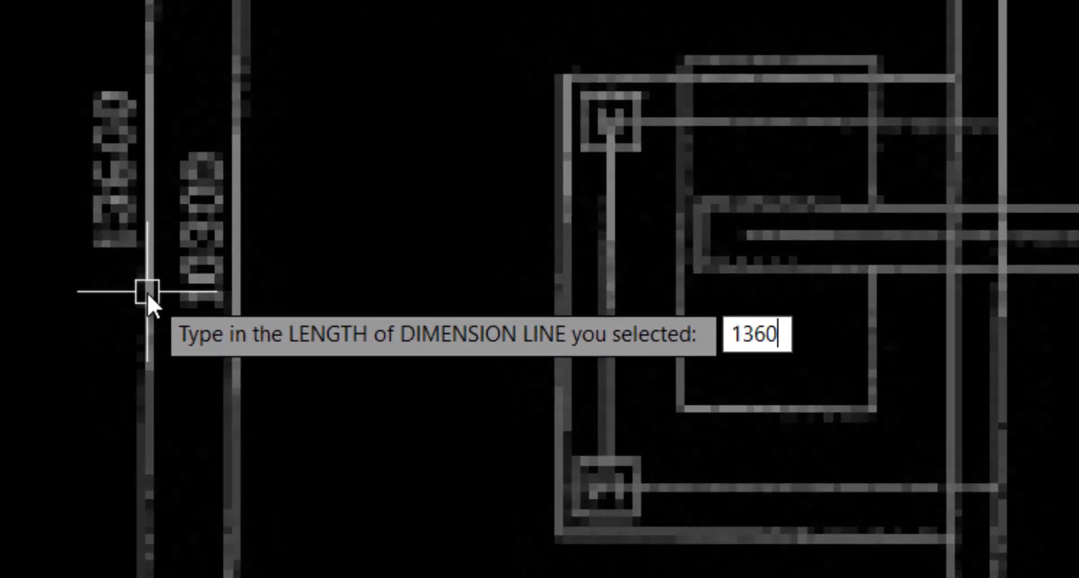
{"action": "type", "text": "0"}
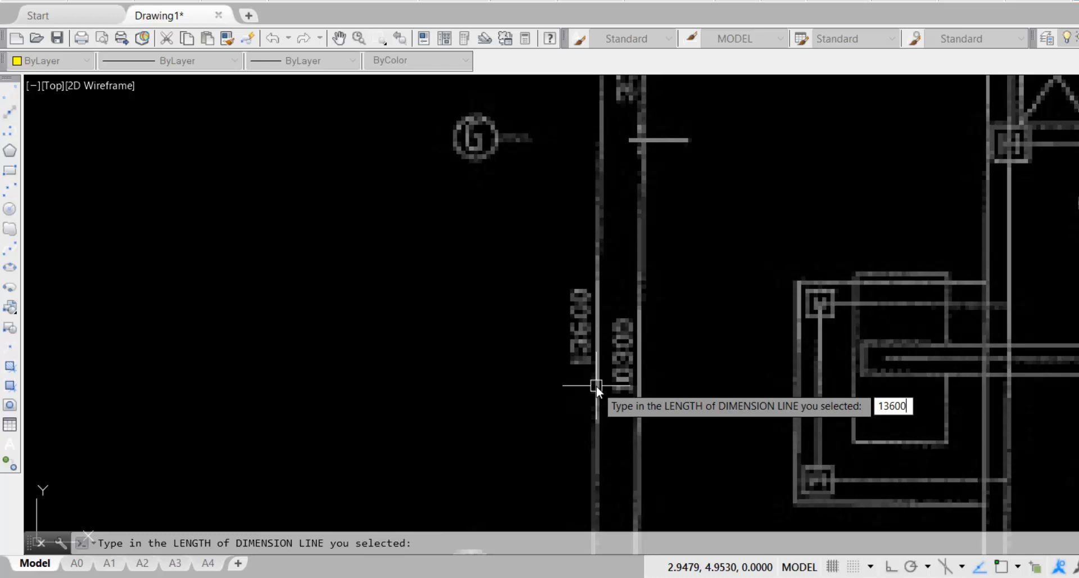
{"action": "key", "text": "Return"}
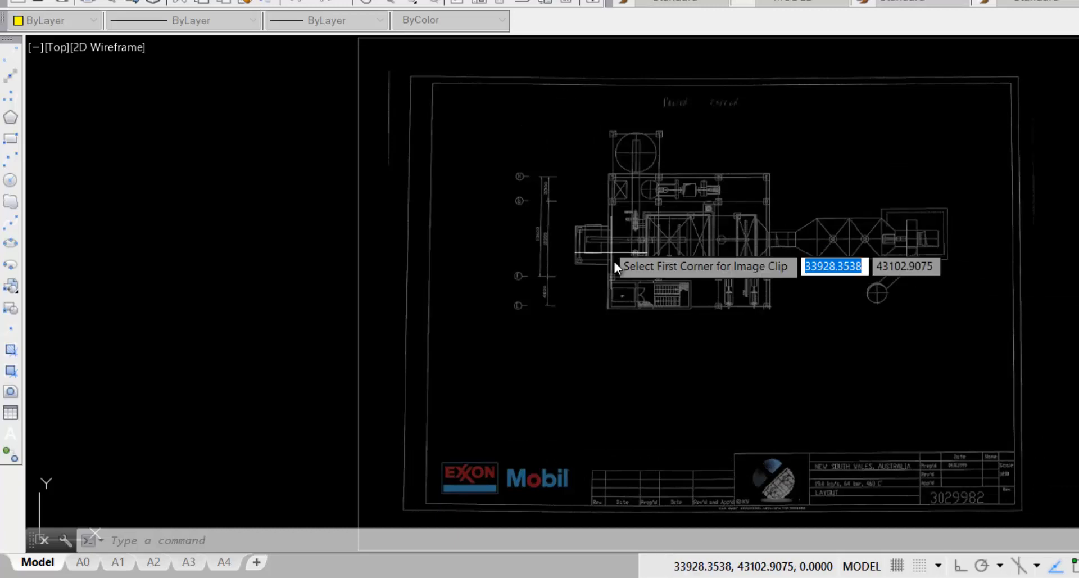
Clip the underlay with a rectangle from above-left to below-right of the plant layout
{"action": "left_click", "coordinate": [561, 126]}
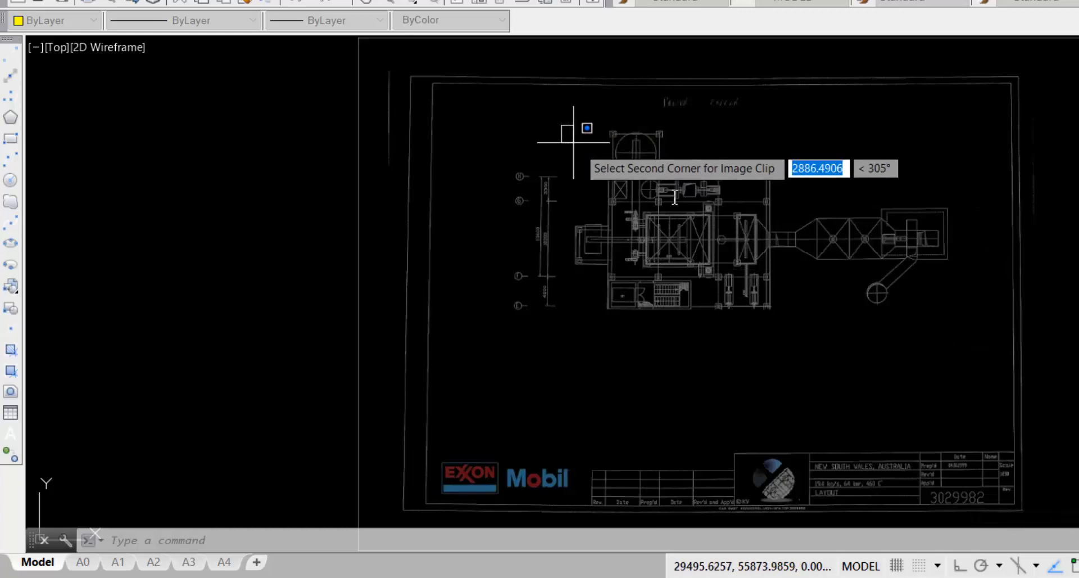
{"action": "left_click", "coordinate": [957, 318]}
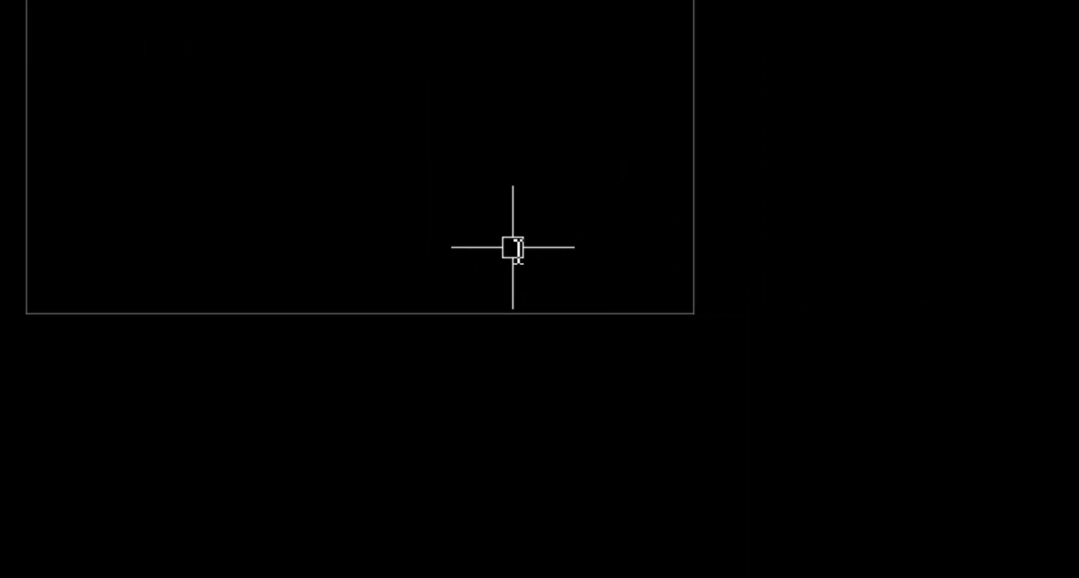
Regenerate with REGEN to show the clipped plan, then bring up the New Wall settings
{"action": "type", "text": "regen"}
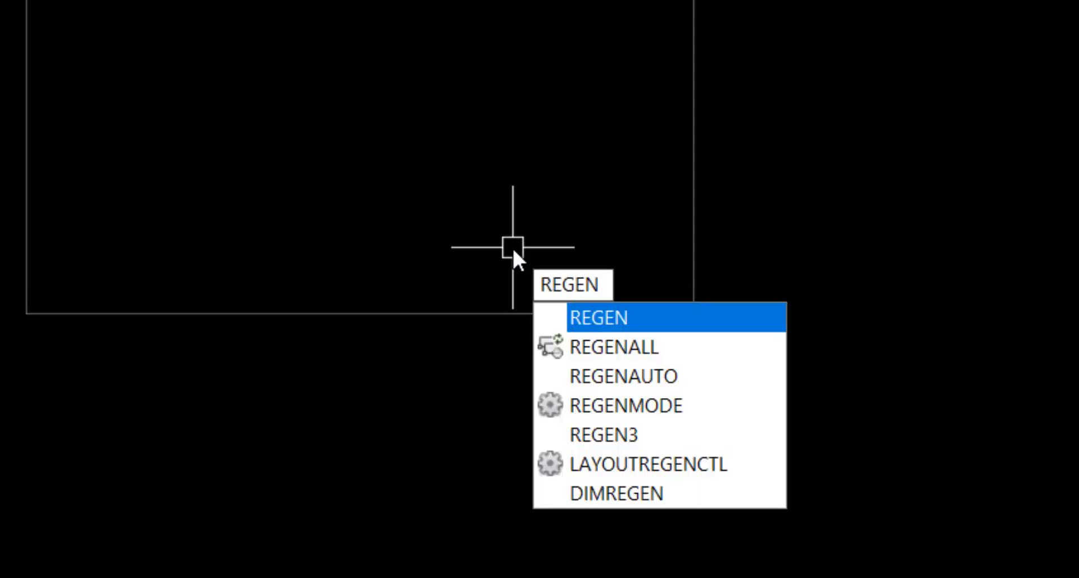
{"action": "key", "text": "Return"}
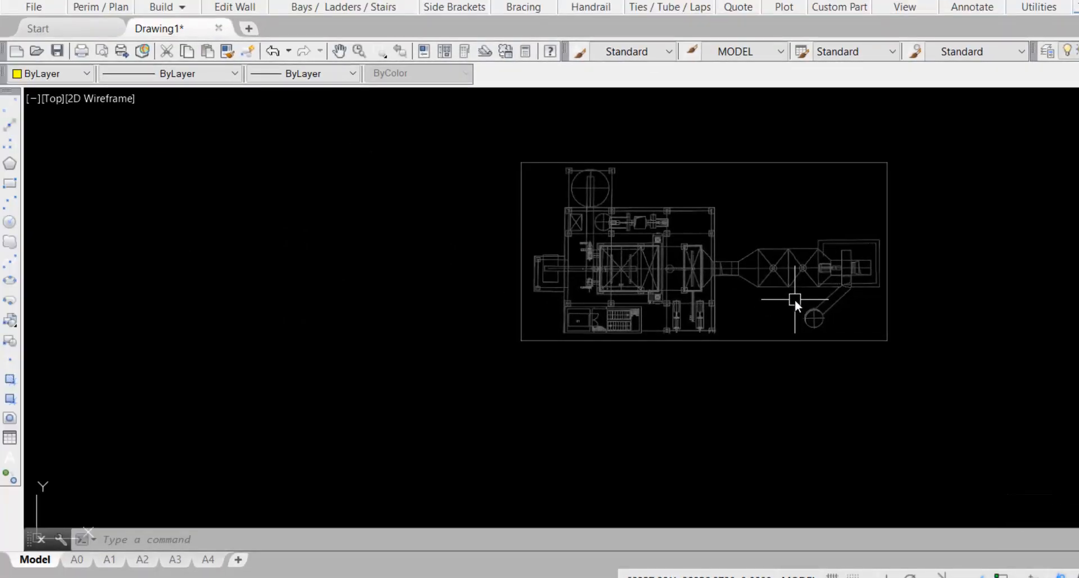
{"action": "scroll", "coordinate": [686, 283], "scroll_direction": "up", "scroll_amount": 3}
{"action": "middle_click_drag", "start_coordinate": [686, 282], "coordinate": [599, 357]}
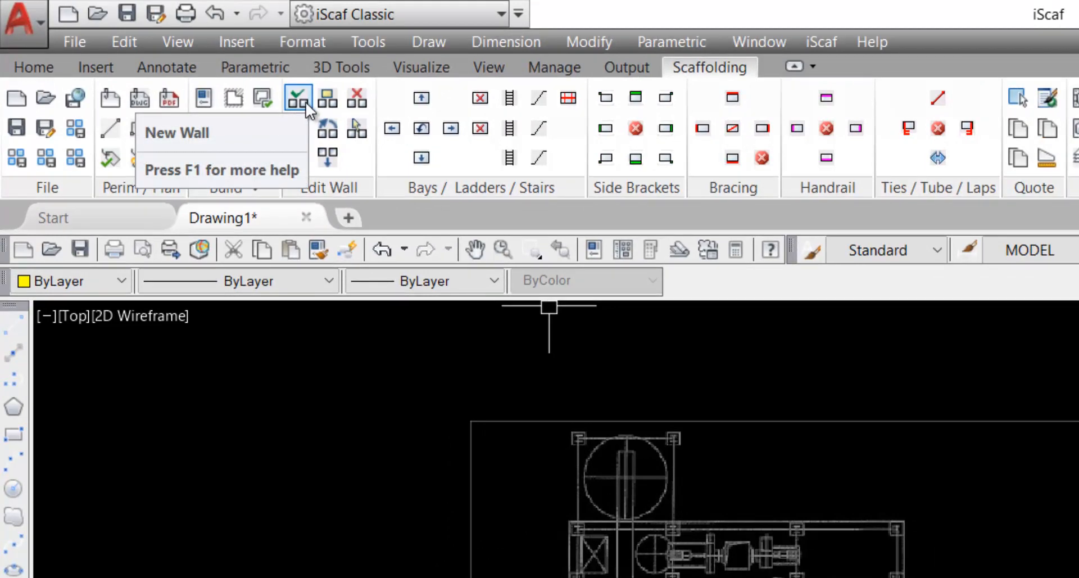
{"action": "left_click", "coordinate": [305, 101]}
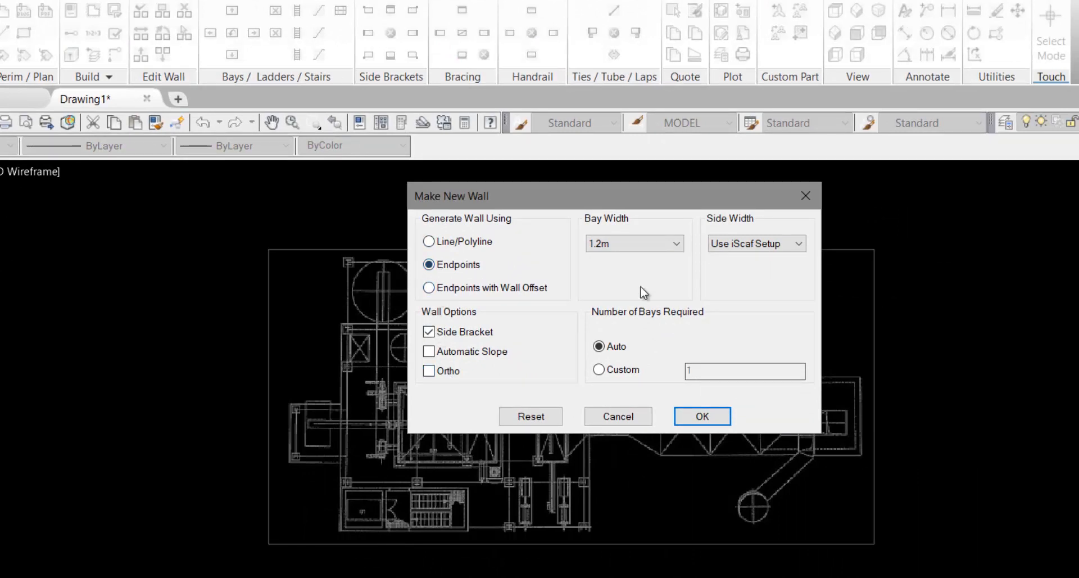
Place five 2.4 m bays, 1.2 m wide and 7.00 m high, along the plan's top edge
{"action": "left_click", "coordinate": [702, 417]}
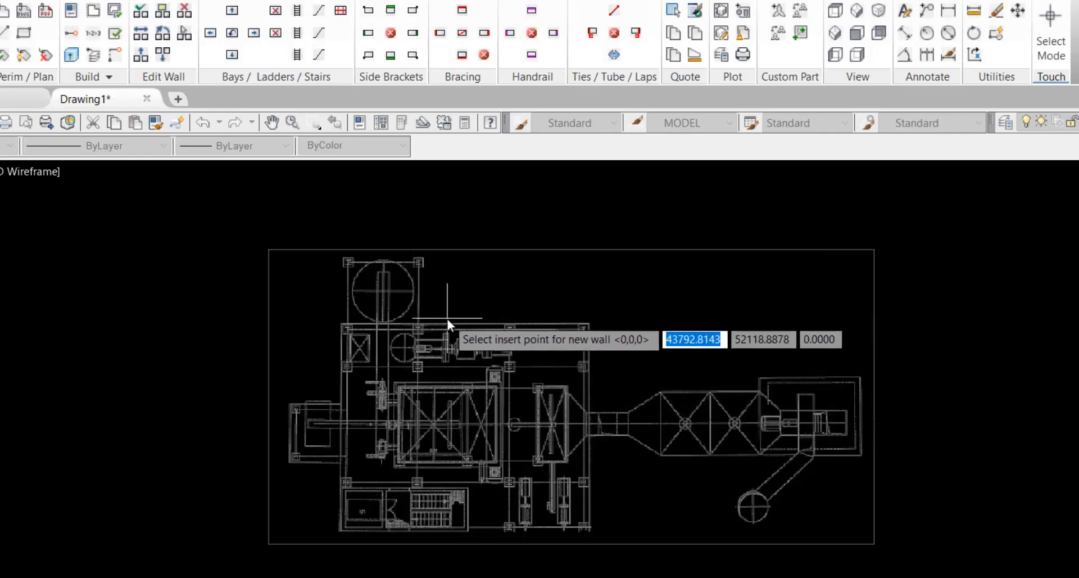
{"action": "scroll", "coordinate": [422, 326], "scroll_direction": "up", "scroll_amount": 5}
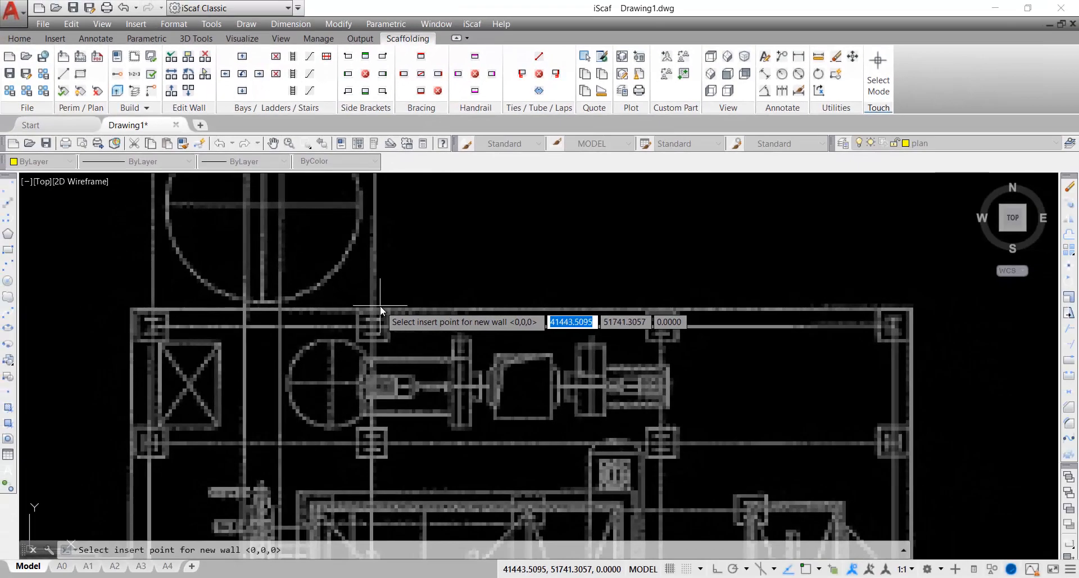
{"action": "left_click", "coordinate": [407, 330]}
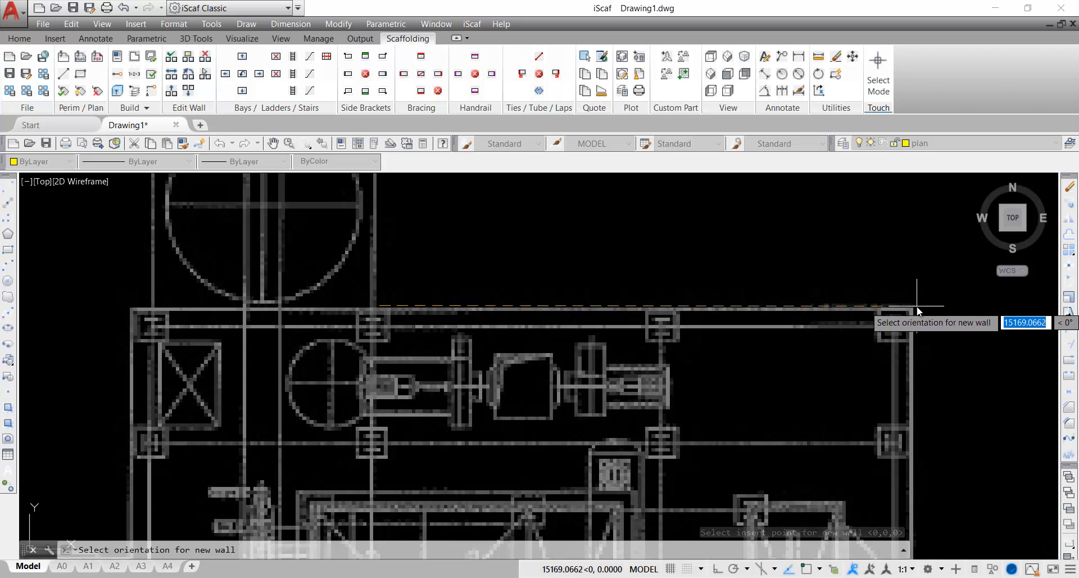
{"action": "left_click", "coordinate": [917, 306]}
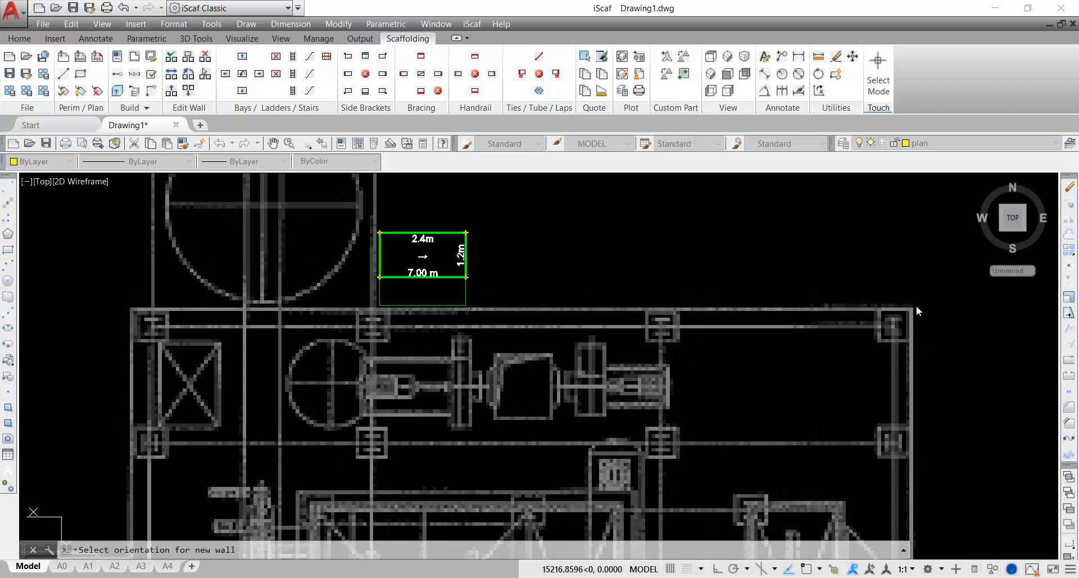
{"action": "left_click", "coordinate": [916, 309]}
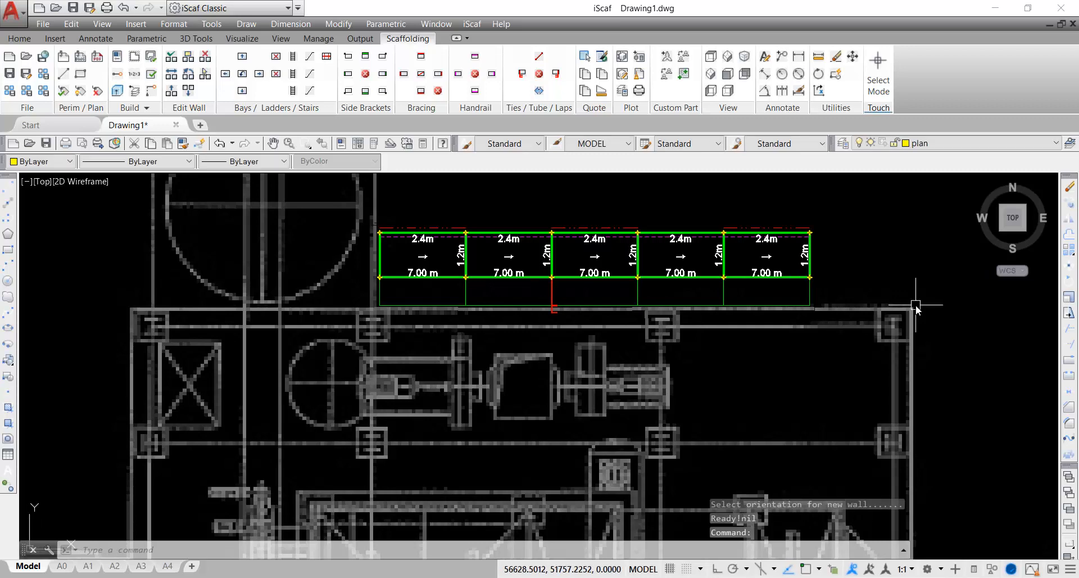
{"action": "middle_click_drag", "start_coordinate": [912, 305], "coordinate": [669, 310]}
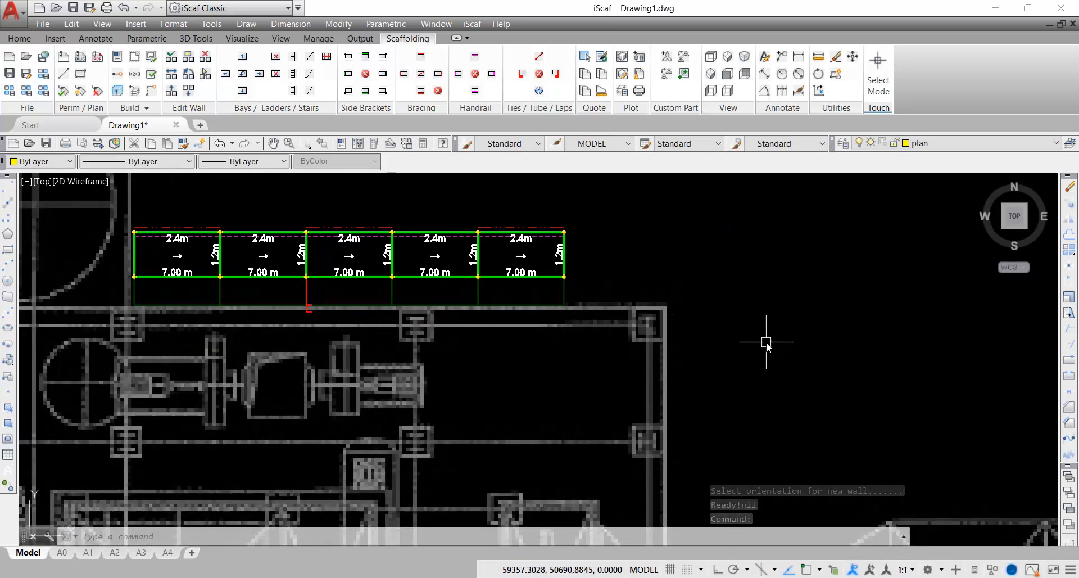
{"action": "middle_click_drag", "start_coordinate": [767, 340], "coordinate": [730, 217]}
Build a second wall of 2.4 m bays, 7.00 m high, along the central inner wall line
{"action": "scroll", "coordinate": [679, 330], "scroll_direction": "down", "scroll_amount": 2}
{"action": "middle_click_drag", "start_coordinate": [465, 378], "coordinate": [535, 268]}
{"action": "scroll", "coordinate": [534, 268], "scroll_direction": "down", "scroll_amount": 2}
{"action": "scroll", "coordinate": [437, 343], "scroll_direction": "up", "scroll_amount": 6}
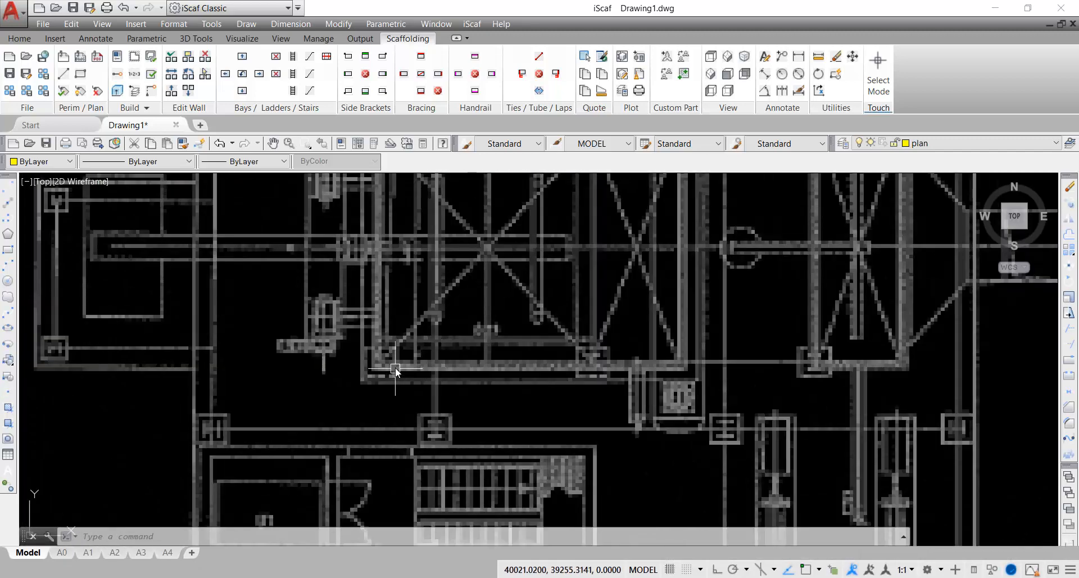
{"action": "left_click", "coordinate": [189, 75]}
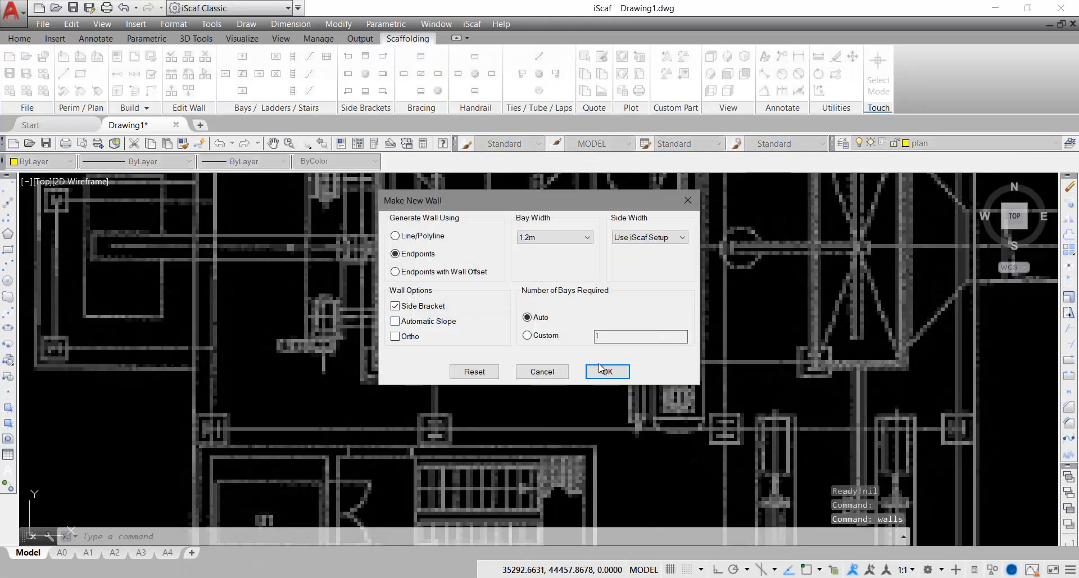
{"action": "left_click", "coordinate": [608, 372]}
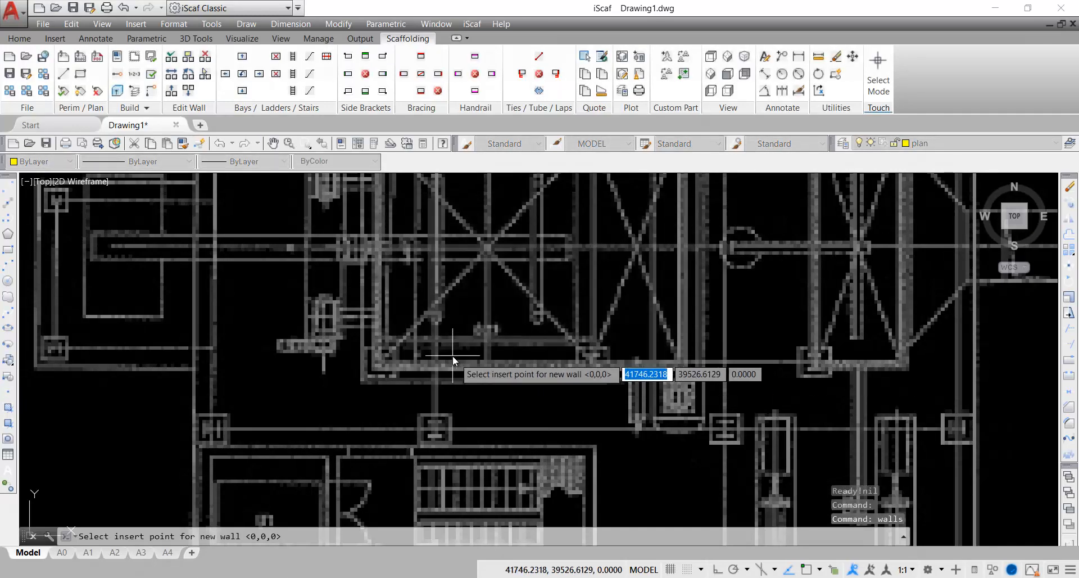
{"action": "left_click", "coordinate": [387, 358]}
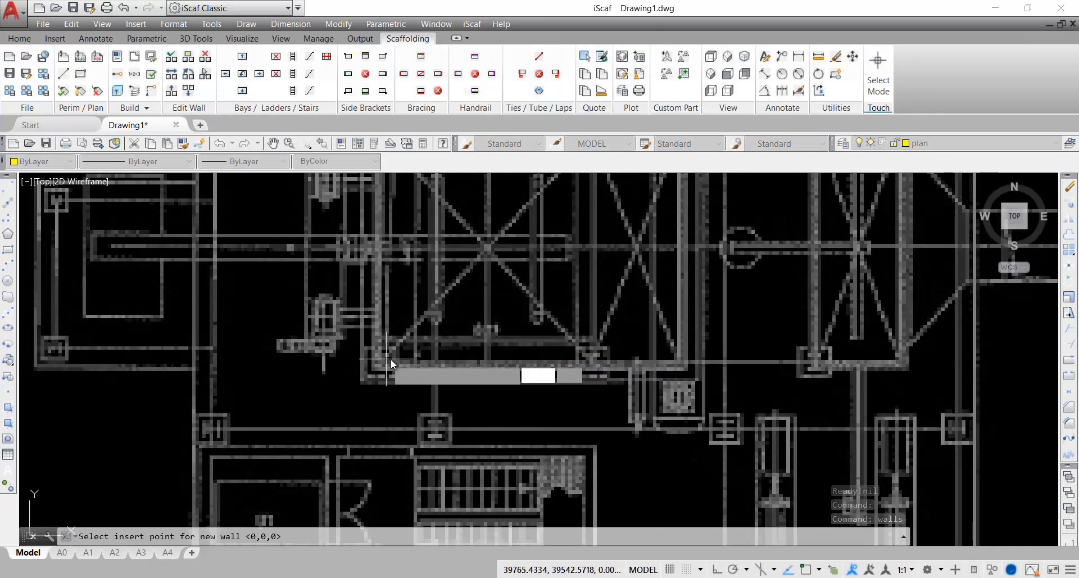
{"action": "left_click", "coordinate": [677, 358]}
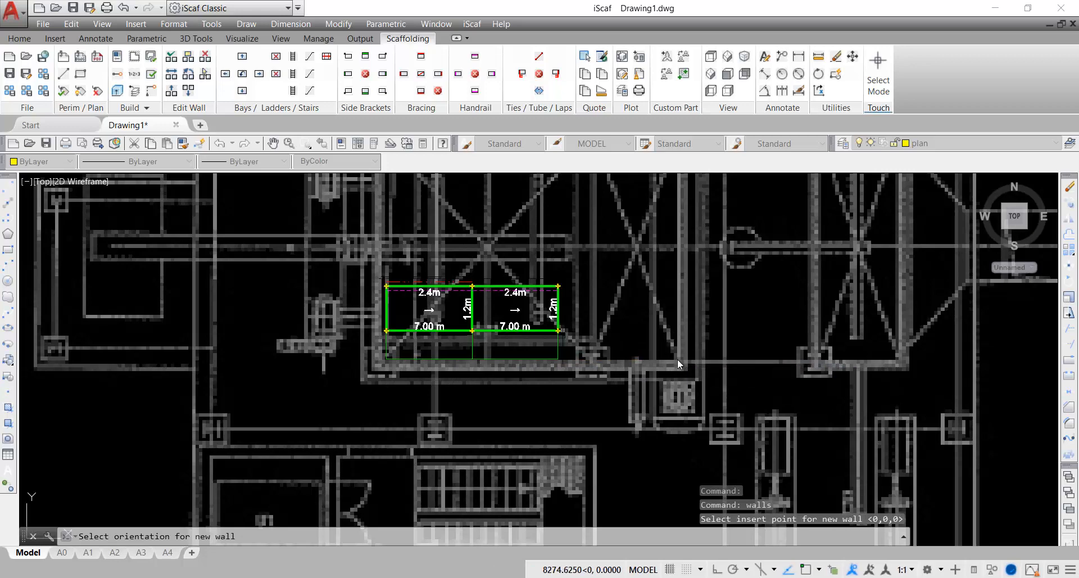
{"action": "scroll", "coordinate": [724, 368], "scroll_direction": "down", "scroll_amount": 4}
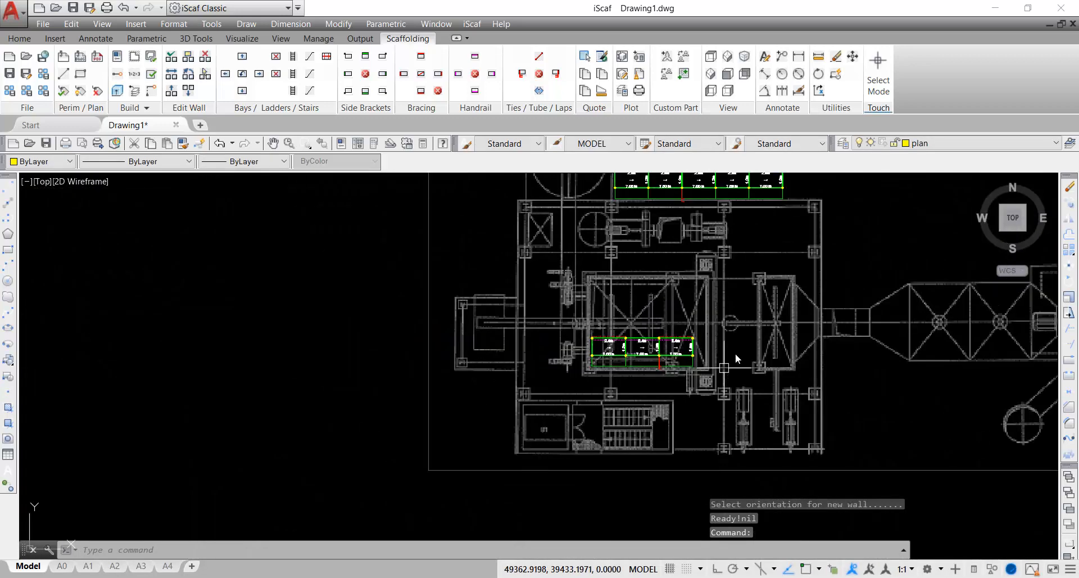
{"action": "mouse_move", "coordinate": [736, 353]}
{"action": "middle_mouse_down"}
{"action": "mouse_move", "coordinate": [726, 342]}
{"action": "mouse_move", "coordinate": [474, 426]}
{"action": "middle_mouse_up"}
{"action": "scroll", "coordinate": [560, 353], "scroll_direction": "down", "scroll_amount": 2}
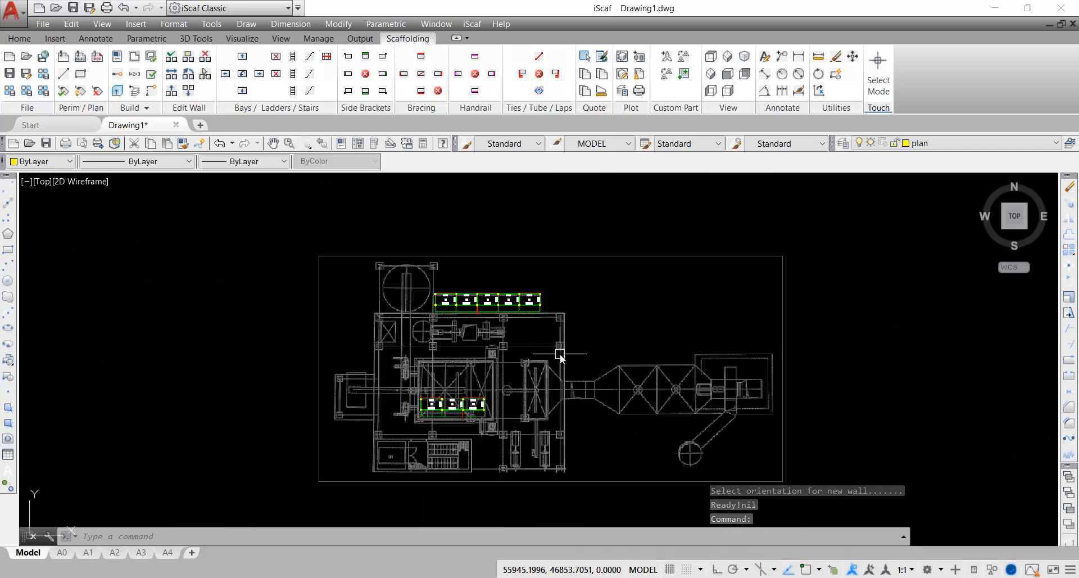
{"action": "middle_click_drag", "start_coordinate": [552, 375], "coordinate": [559, 365]}
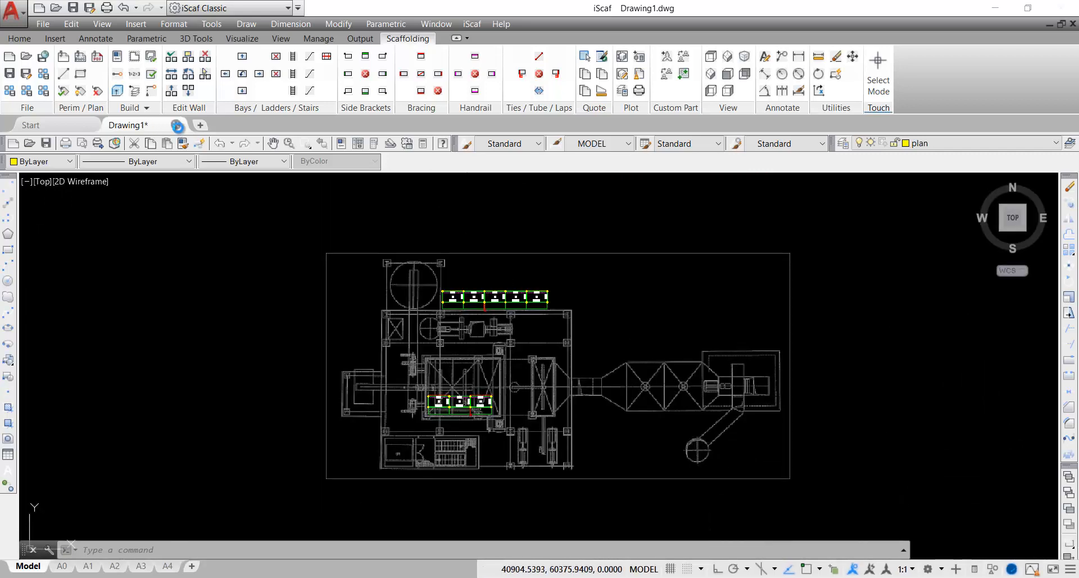
Close Drawing1 without saving and start a blank Drawing2 from a template
{"action": "left_click", "coordinate": [552, 328]}
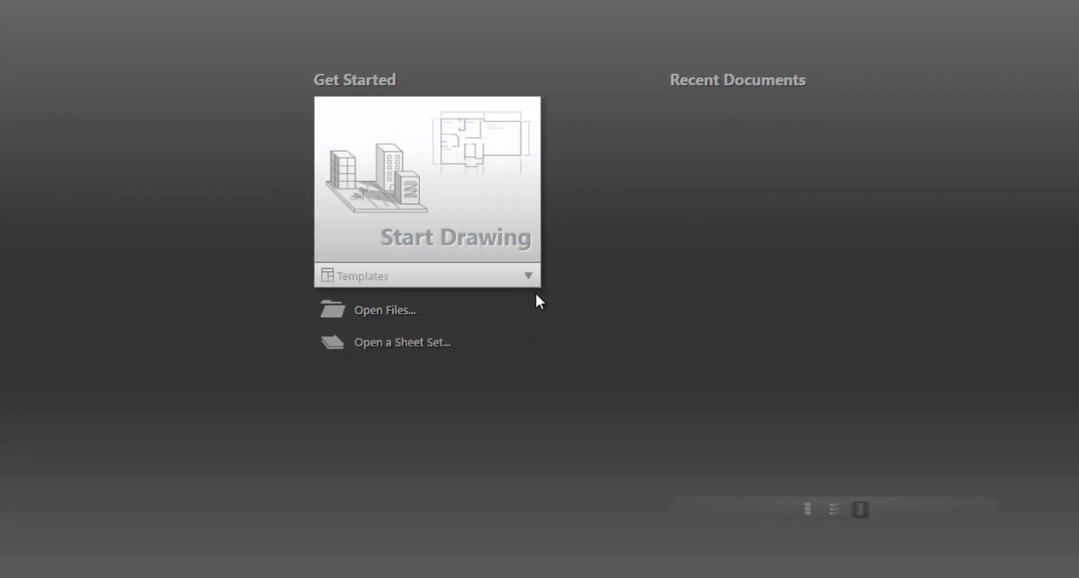
{"action": "left_click", "coordinate": [530, 278]}
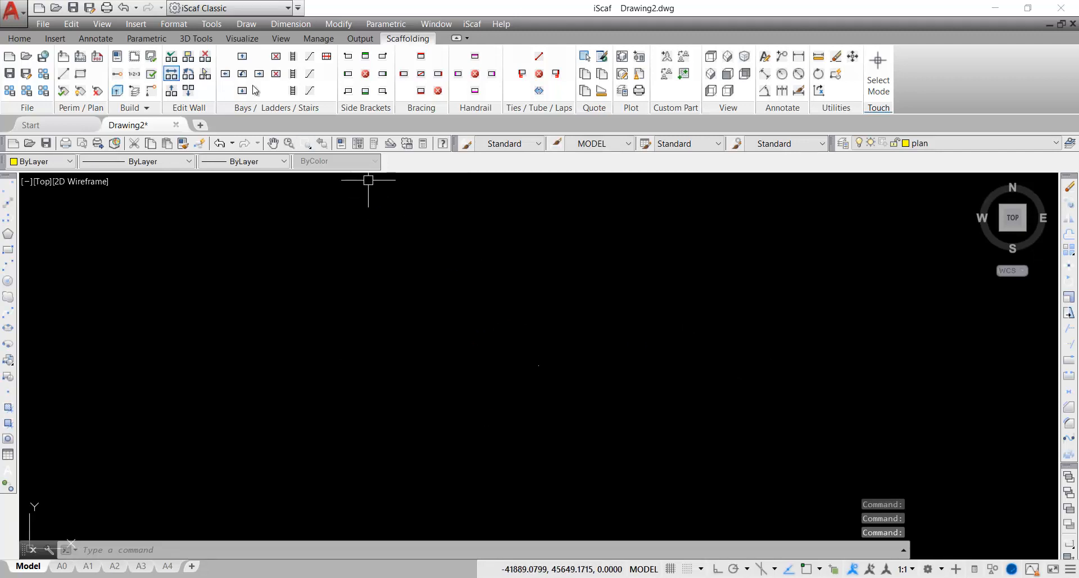
Attach _2plan_example.pdf page 1 as the underlay at 0,0,0 with scale 1.0000
{"action": "left_click", "coordinate": [472, 24]}
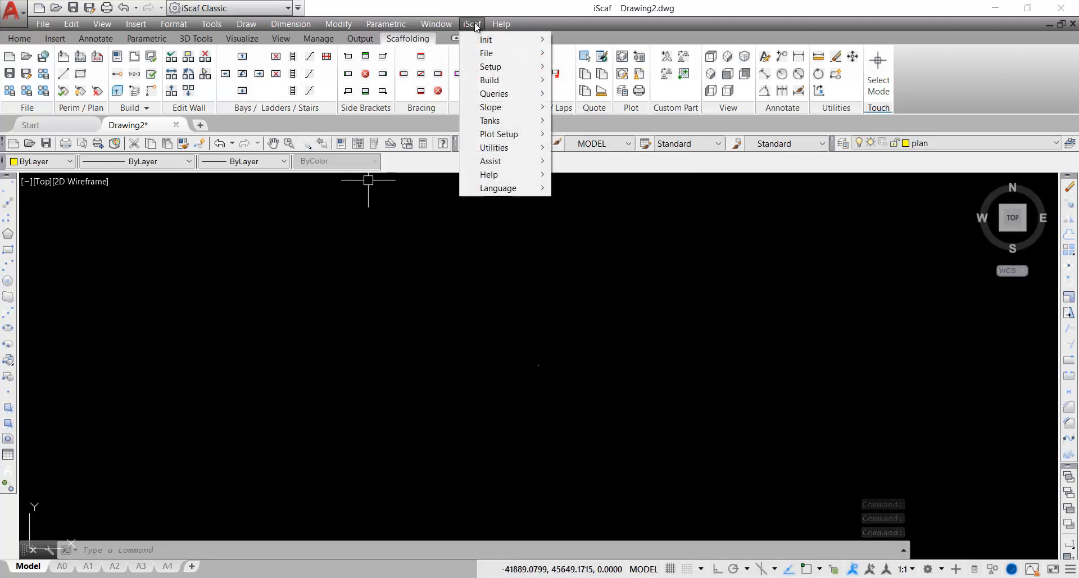
{"action": "mouse_move", "coordinate": [487, 65]}
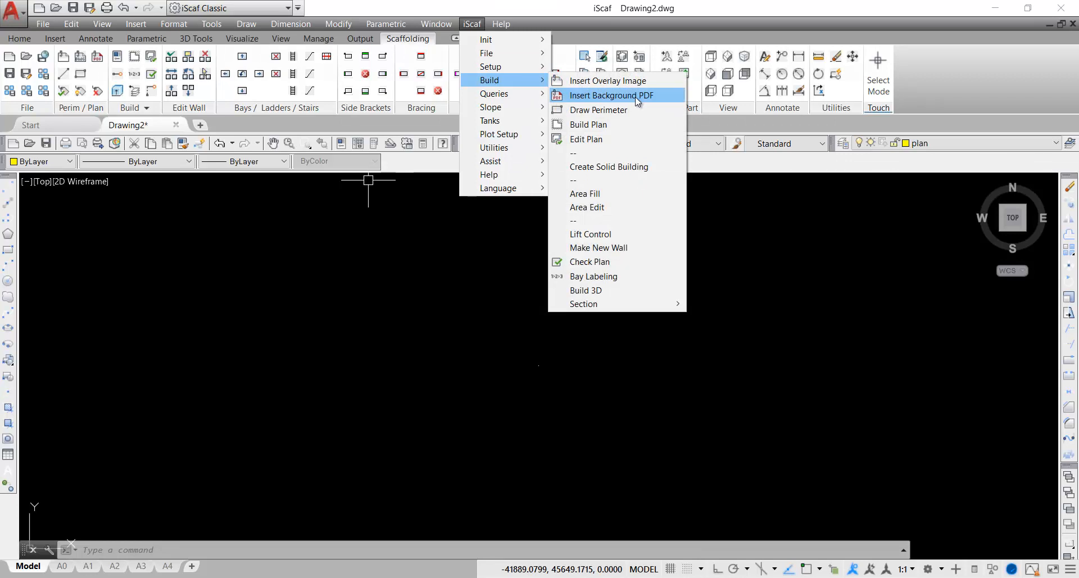
{"action": "left_click", "coordinate": [636, 96]}
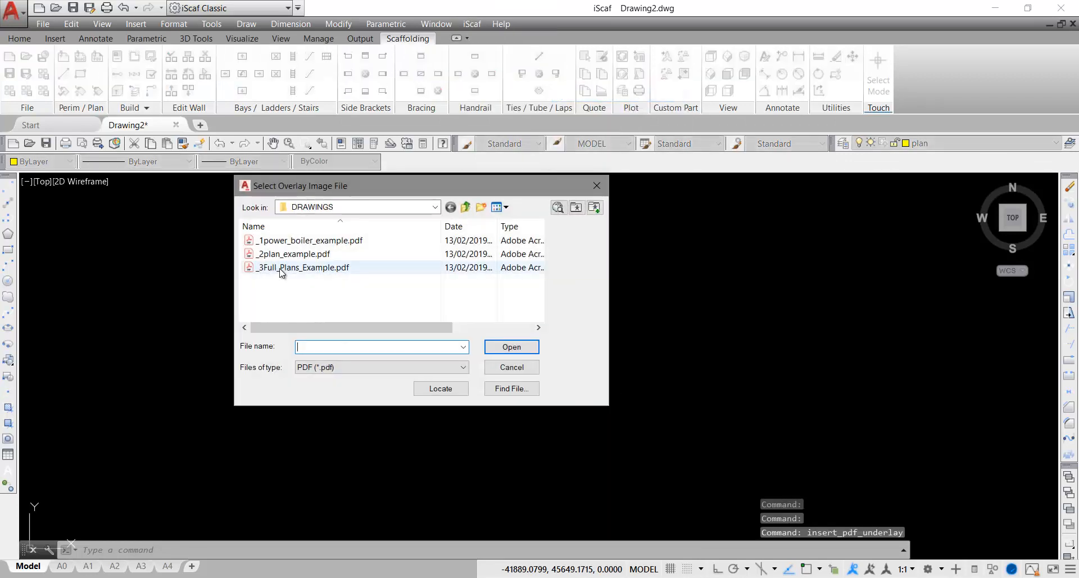
{"action": "left_click", "coordinate": [294, 256]}
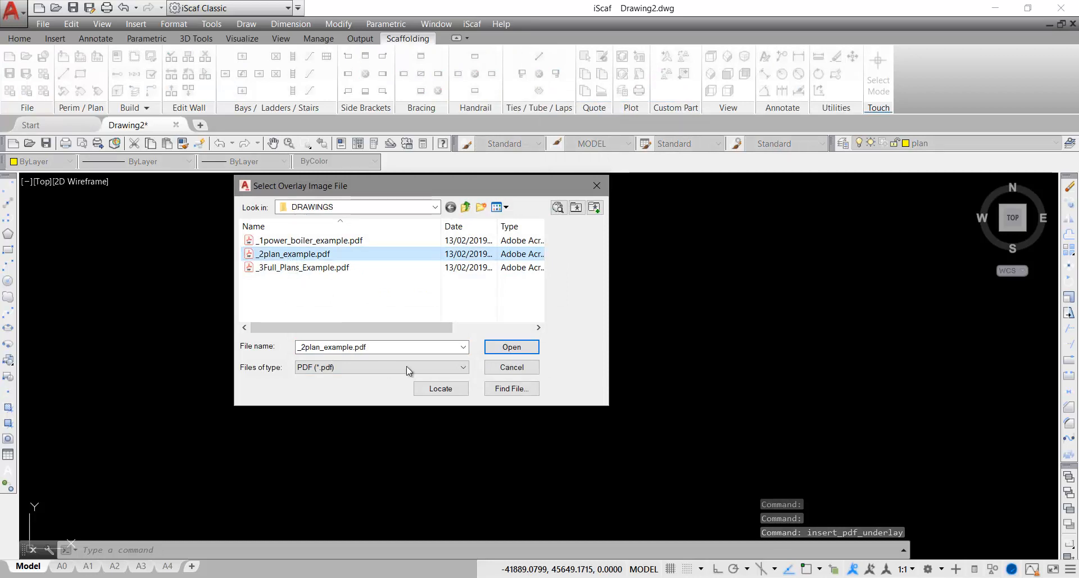
{"action": "left_click", "coordinate": [510, 348]}
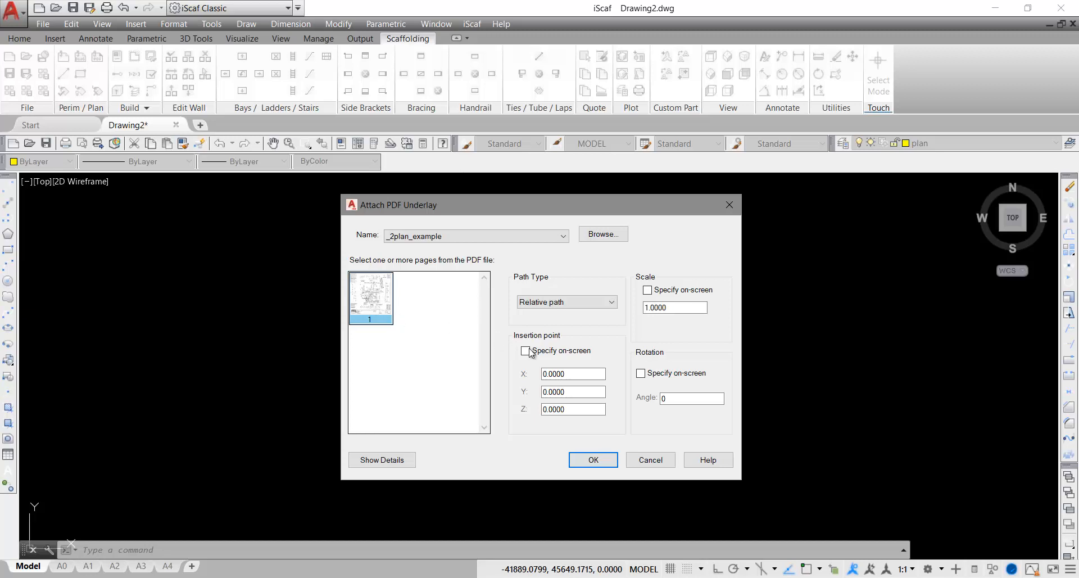
{"action": "left_click", "coordinate": [594, 460]}
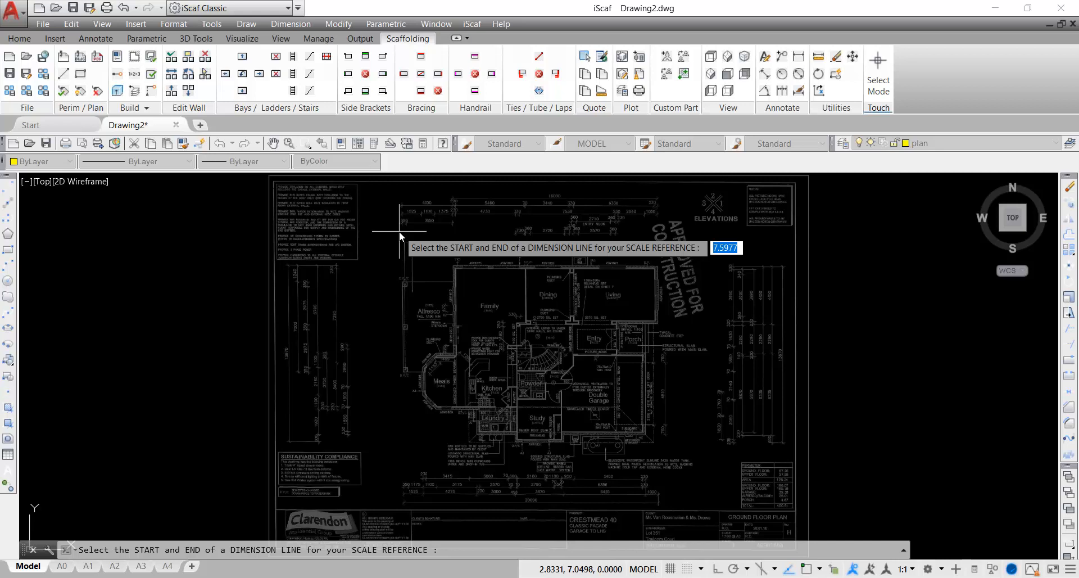
Zoom in on the top dimensions and pick the 16090 dimension's left tick as the first point
{"action": "middle_click_drag", "start_coordinate": [456, 232], "coordinate": [322, 364]}
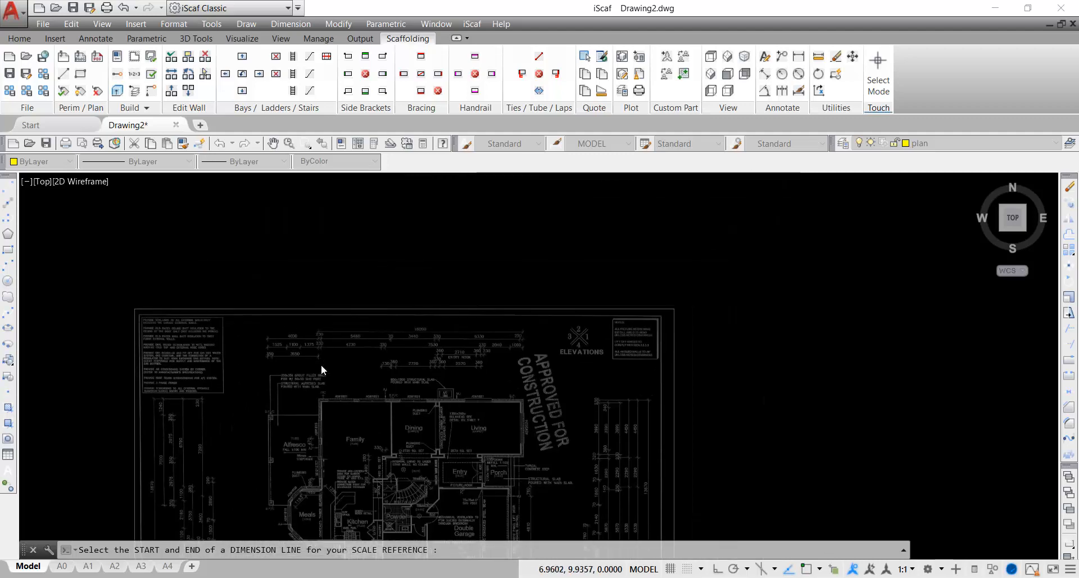
{"action": "scroll", "coordinate": [467, 346], "scroll_direction": "up", "scroll_amount": 5}
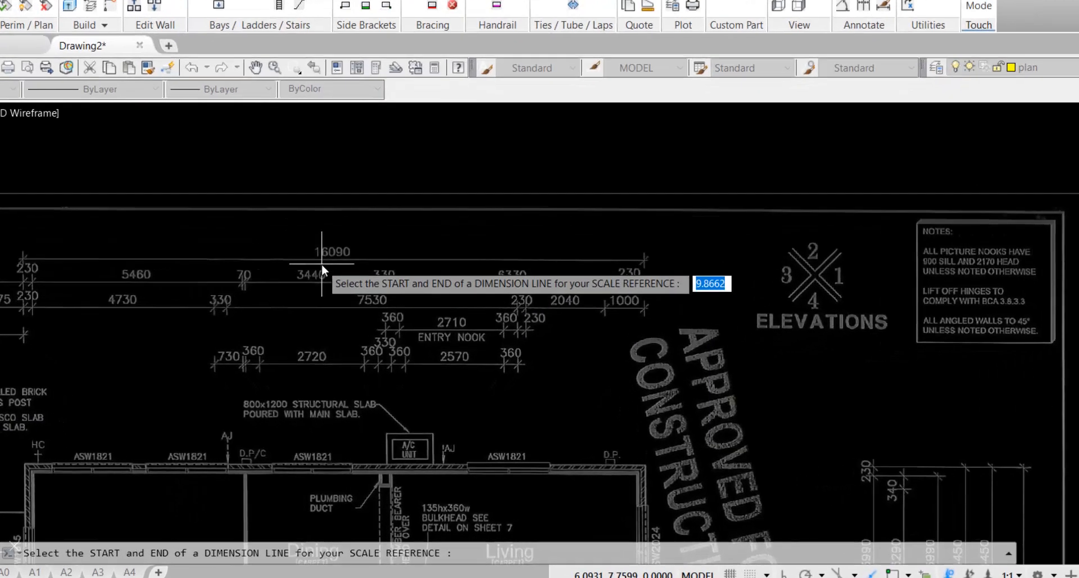
{"action": "middle_click_drag", "start_coordinate": [385, 317], "coordinate": [458, 326]}
{"action": "middle_click_drag", "start_coordinate": [497, 238], "coordinate": [577, 247]}
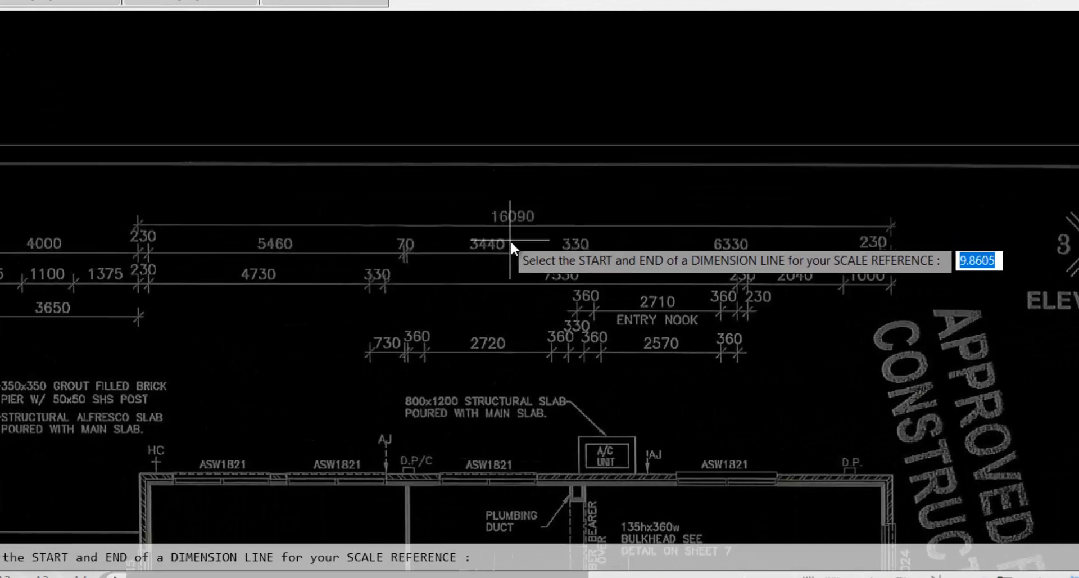
{"action": "scroll", "coordinate": [511, 240], "scroll_direction": "up", "scroll_amount": 2}
{"action": "scroll", "coordinate": [510, 240], "scroll_direction": "up", "scroll_amount": 4}
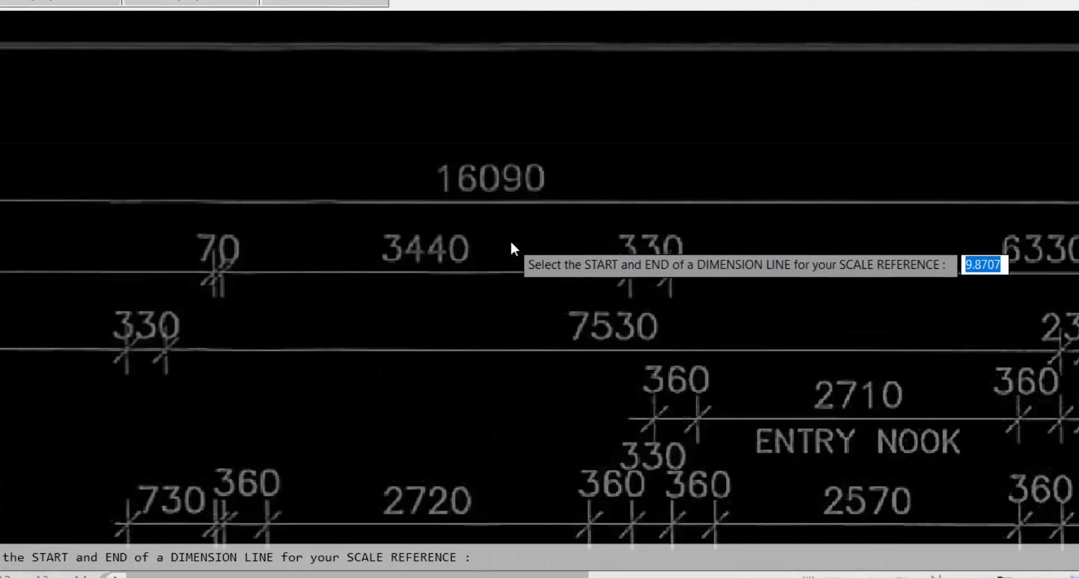
{"action": "middle_click_drag", "start_coordinate": [510, 241], "coordinate": [567, 237]}
{"action": "scroll", "coordinate": [567, 237], "scroll_direction": "down", "scroll_amount": 4}
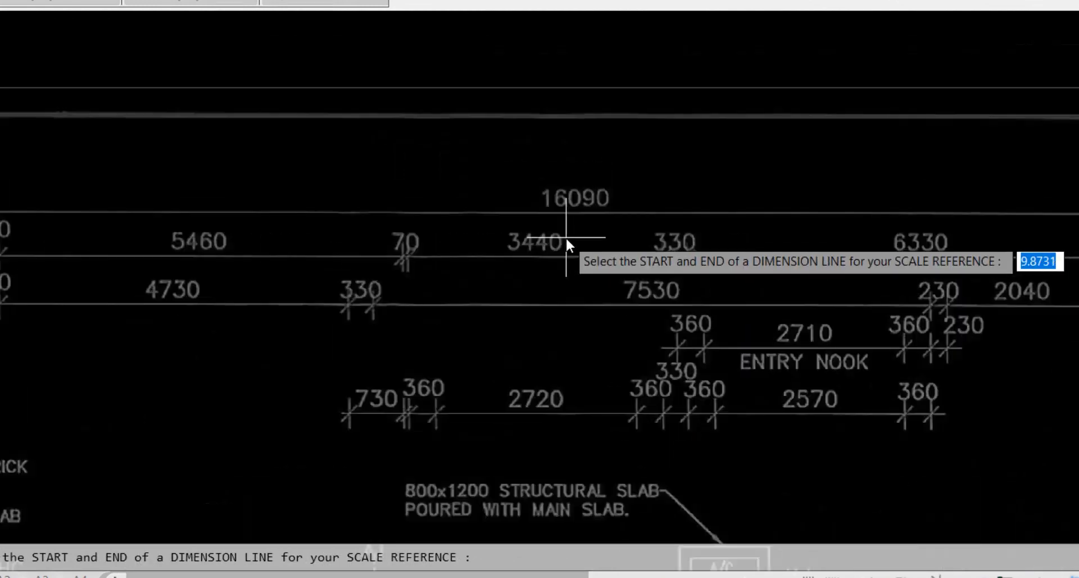
{"action": "middle_click_drag", "start_coordinate": [187, 208], "coordinate": [456, 216]}
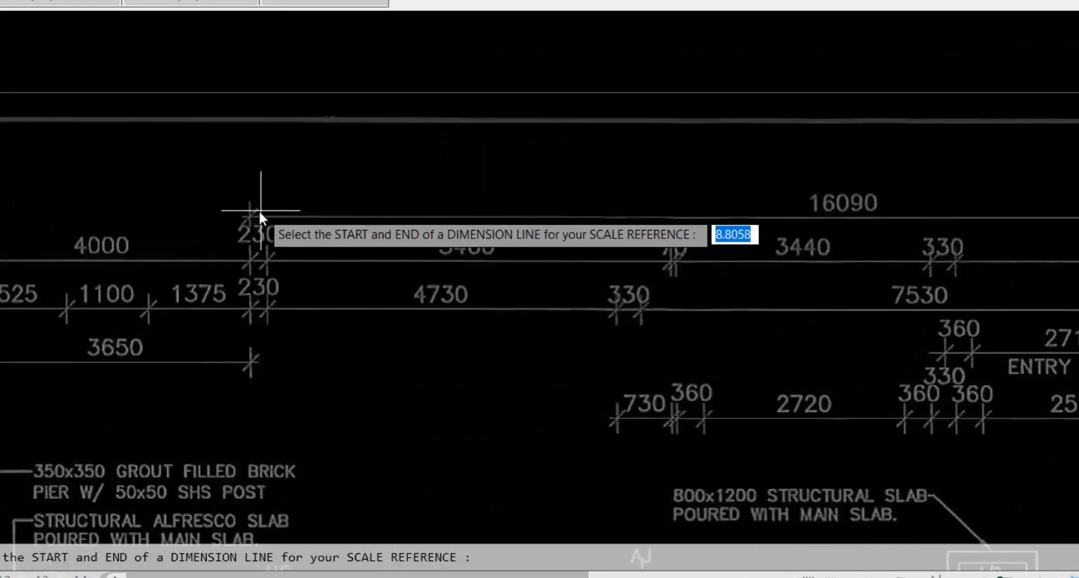
{"action": "scroll", "coordinate": [256, 221], "scroll_direction": "up", "scroll_amount": 4}
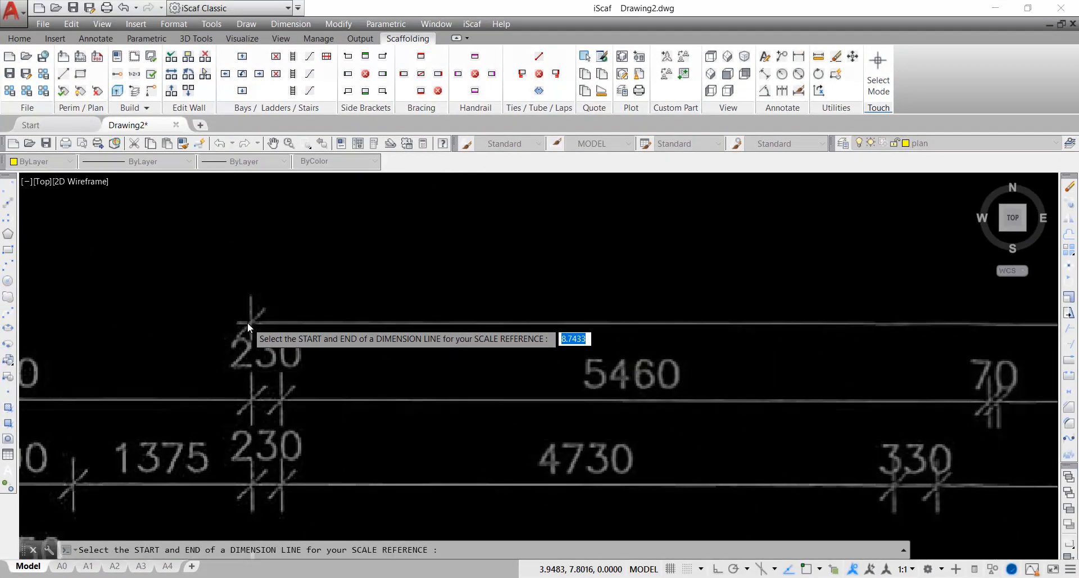
{"action": "scroll", "coordinate": [248, 322], "scroll_direction": "up", "scroll_amount": 4}
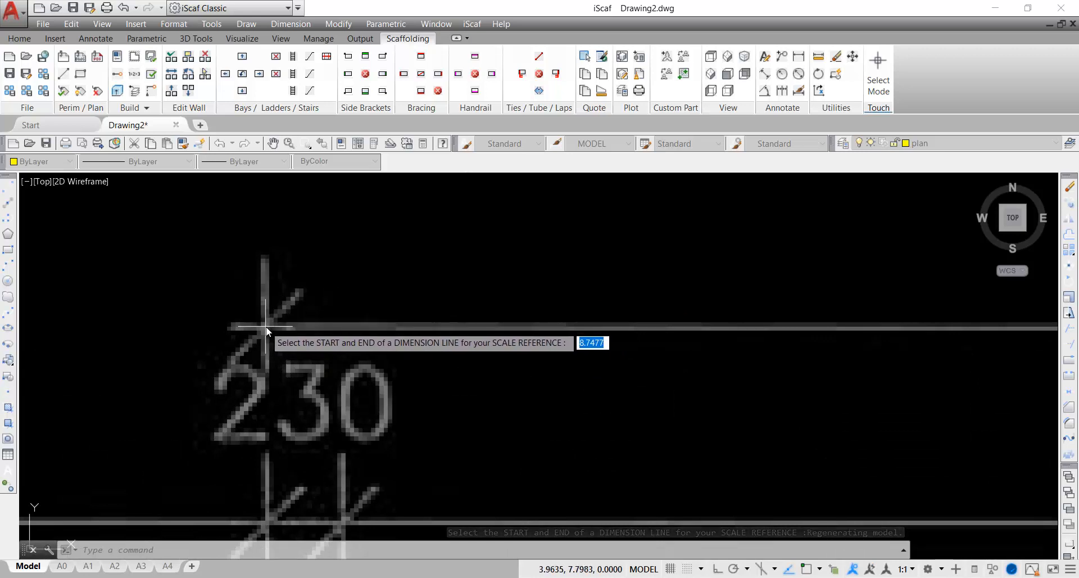
{"action": "left_click", "coordinate": [265, 326]}
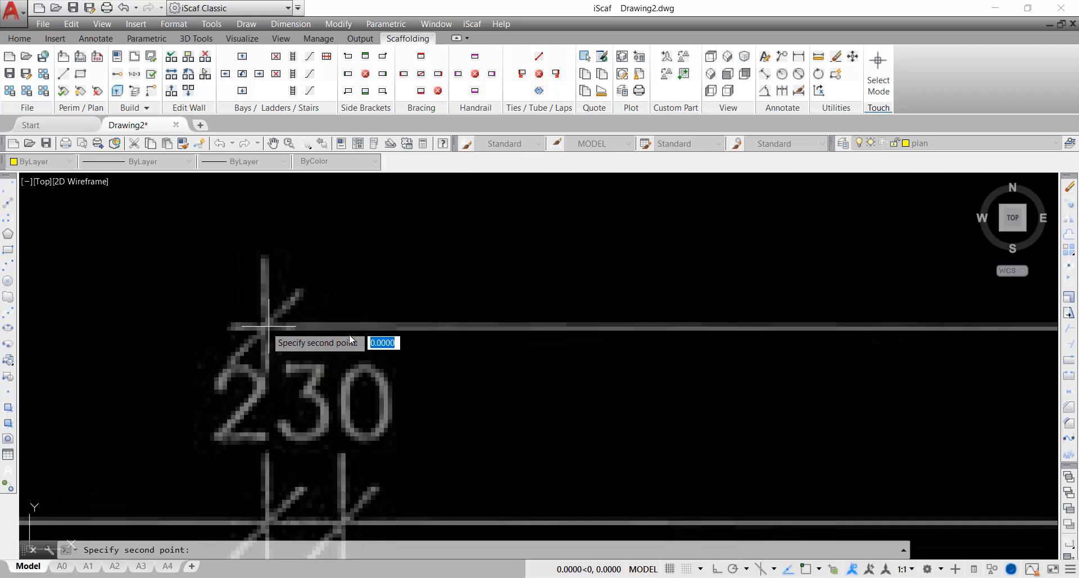
Pan and zoom along the top dimension line toward its right end
{"action": "scroll", "coordinate": [623, 335], "scroll_direction": "down", "scroll_amount": 4}
{"action": "scroll", "coordinate": [720, 320], "scroll_direction": "down", "scroll_amount": 6}
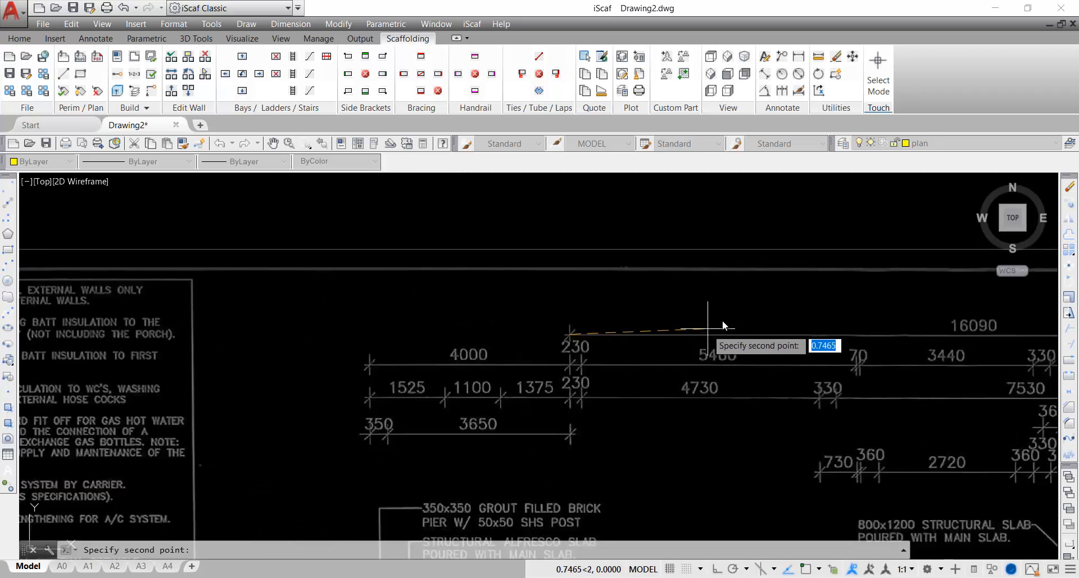
{"action": "middle_click_drag", "start_coordinate": [705, 319], "coordinate": [77, 280]}
{"action": "scroll", "coordinate": [136, 283], "scroll_direction": "up", "scroll_amount": 2}
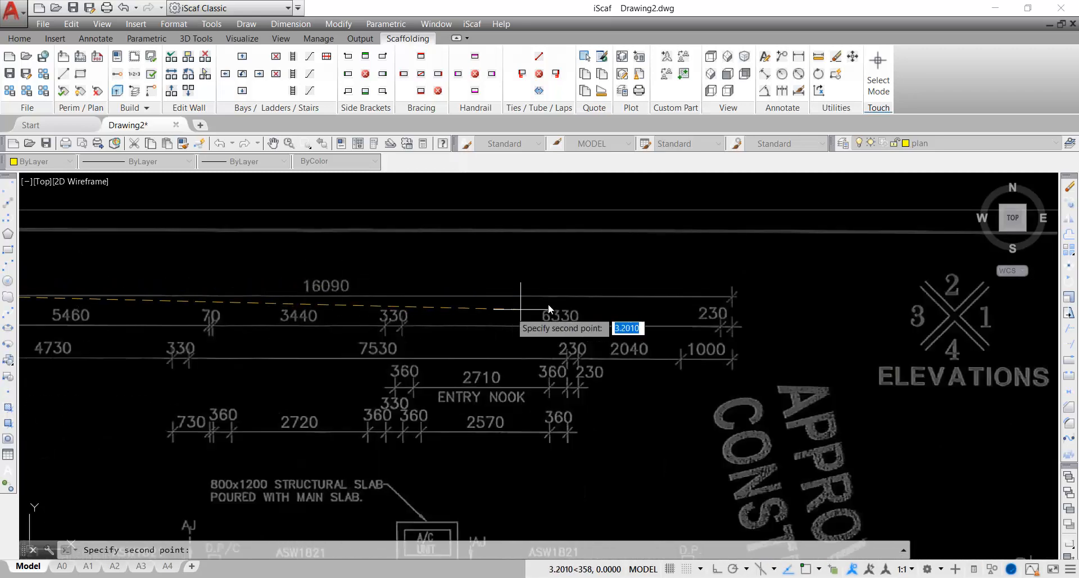
{"action": "scroll", "coordinate": [671, 269], "scroll_direction": "down", "scroll_amount": 2}
{"action": "middle_click_drag", "start_coordinate": [669, 270], "coordinate": [516, 277]}
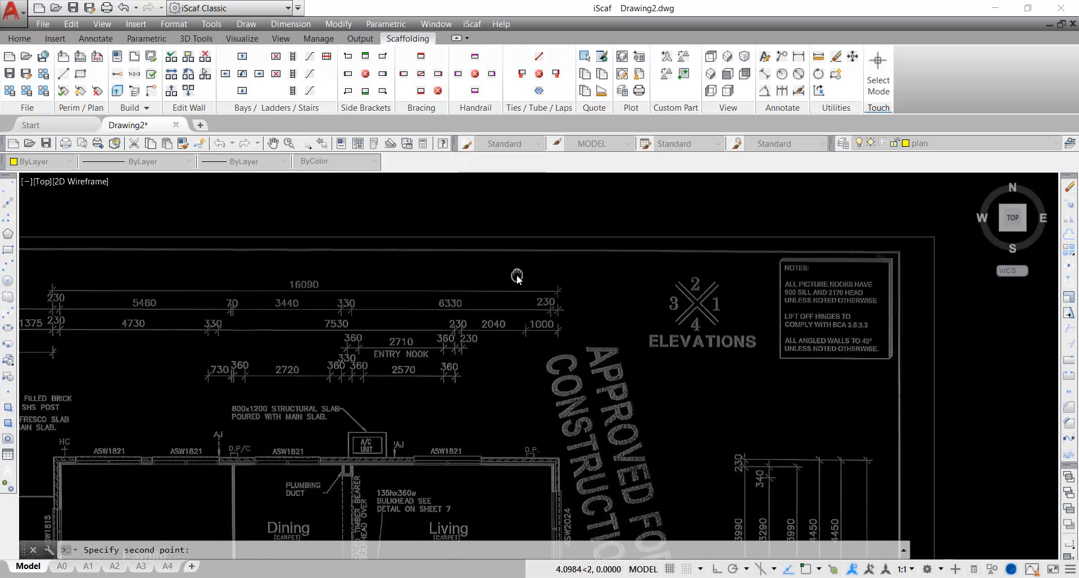
{"action": "scroll", "coordinate": [533, 274], "scroll_direction": "up", "scroll_amount": 2}
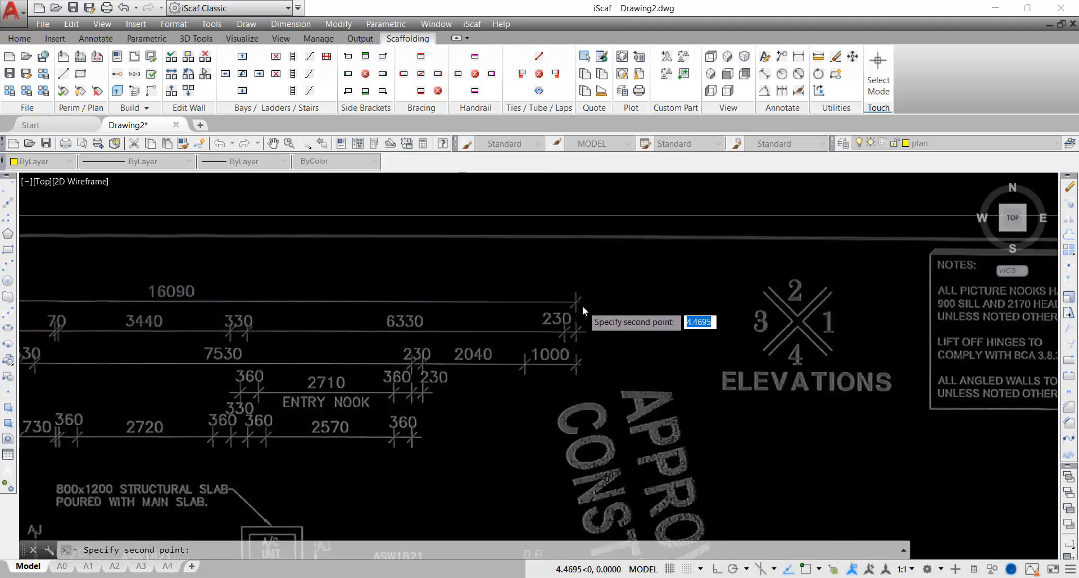
{"action": "scroll", "coordinate": [583, 305], "scroll_direction": "up", "scroll_amount": 4}
{"action": "scroll", "coordinate": [523, 296], "scroll_direction": "up", "scroll_amount": 4}
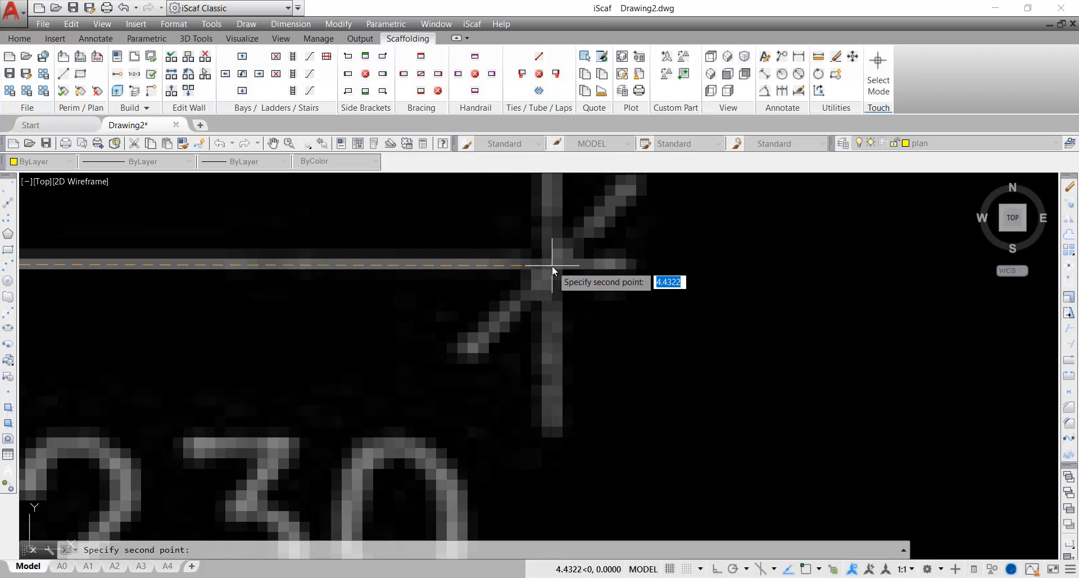
Pick the right tick of the 16090 dimension and enter 16090 as the reference length
{"action": "left_click", "coordinate": [552, 265]}
{"action": "scroll", "coordinate": [552, 266], "scroll_direction": "down", "scroll_amount": 3}
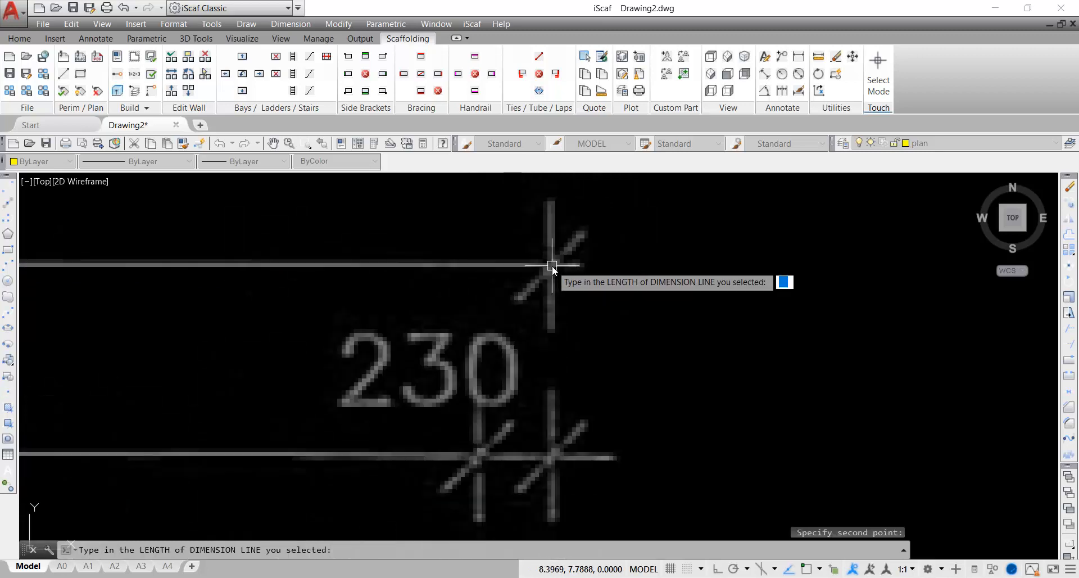
{"action": "scroll", "coordinate": [552, 266], "scroll_direction": "down", "scroll_amount": 2}
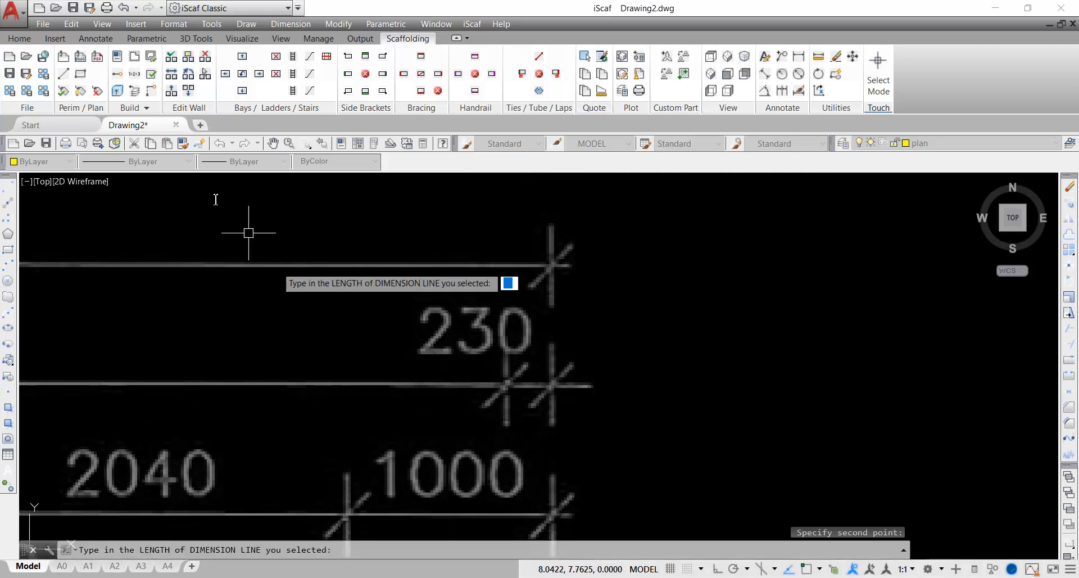
{"action": "middle_click_drag", "start_coordinate": [199, 210], "coordinate": [1017, 284]}
{"action": "scroll", "coordinate": [561, 278], "scroll_direction": "down", "scroll_amount": 2}
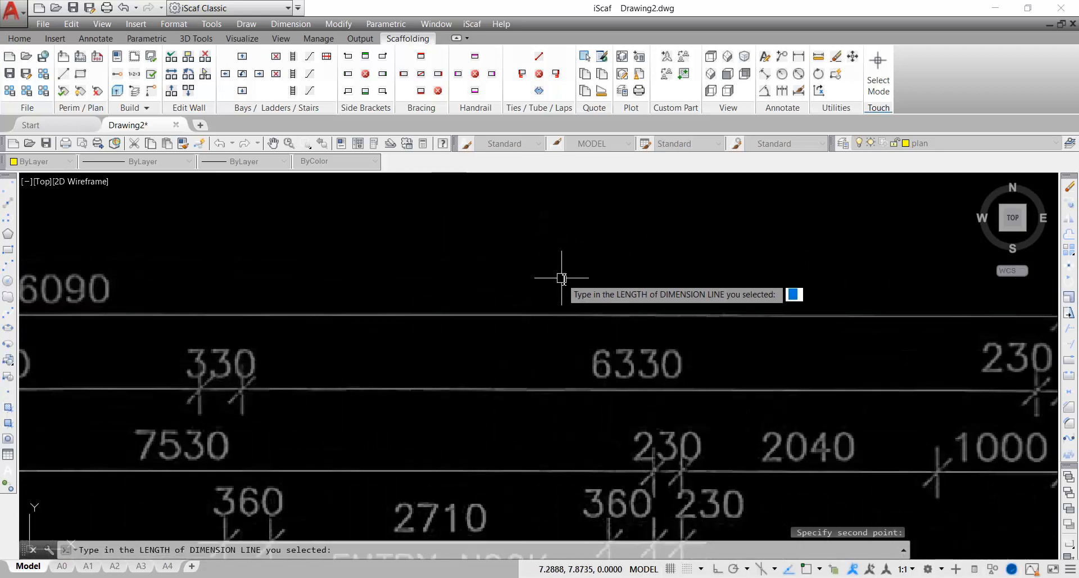
{"action": "scroll", "coordinate": [318, 287], "scroll_direction": "down", "scroll_amount": 2}
{"action": "middle_click_drag", "start_coordinate": [318, 287], "coordinate": [616, 286]}
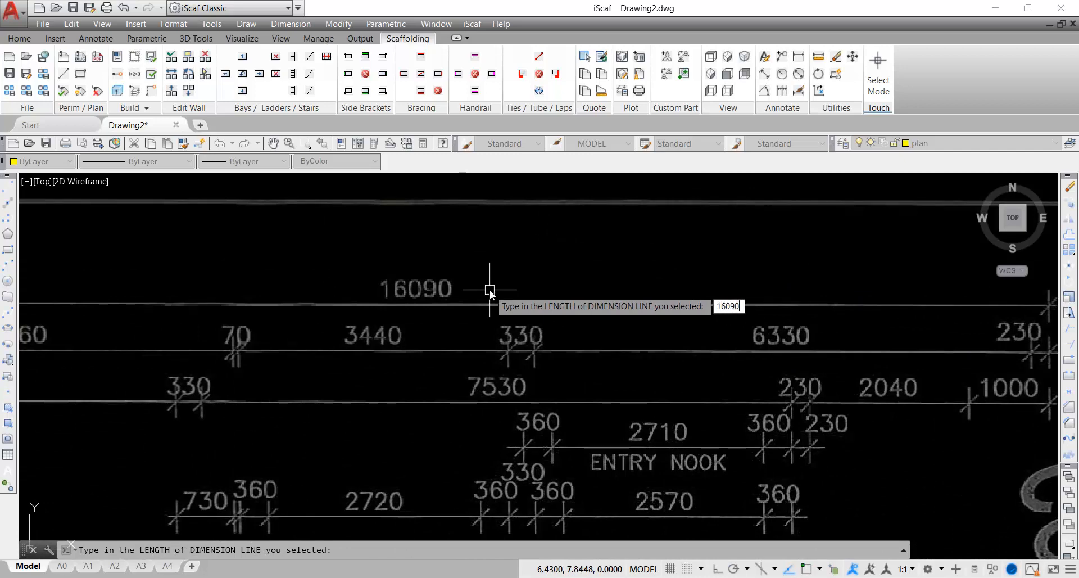
{"action": "key", "text": "Return"}
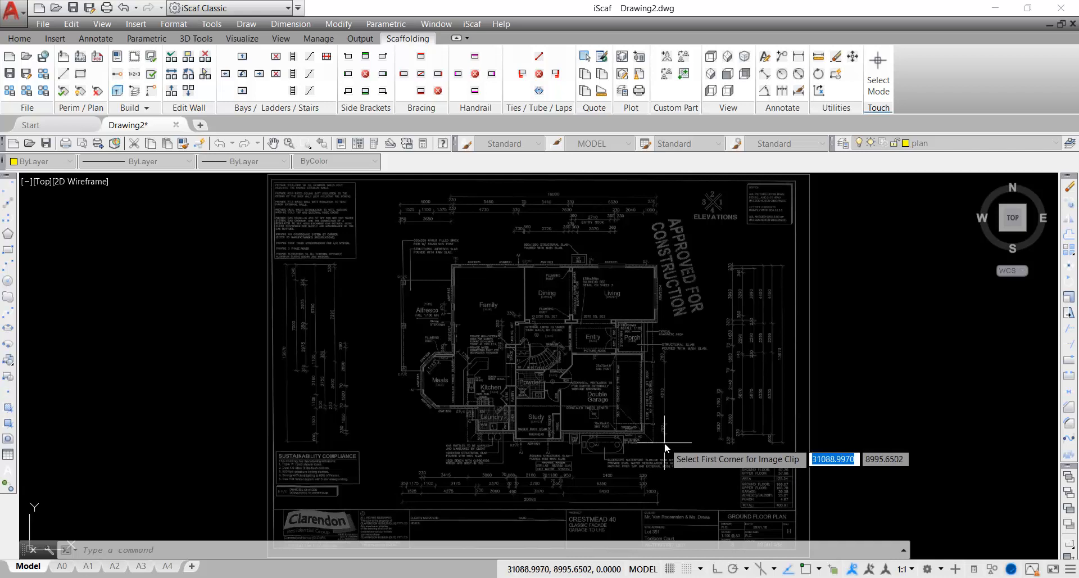
Clip the underlay image with two opposite corners around the house floor plan, then check the result
{"action": "left_click", "coordinate": [667, 444]}
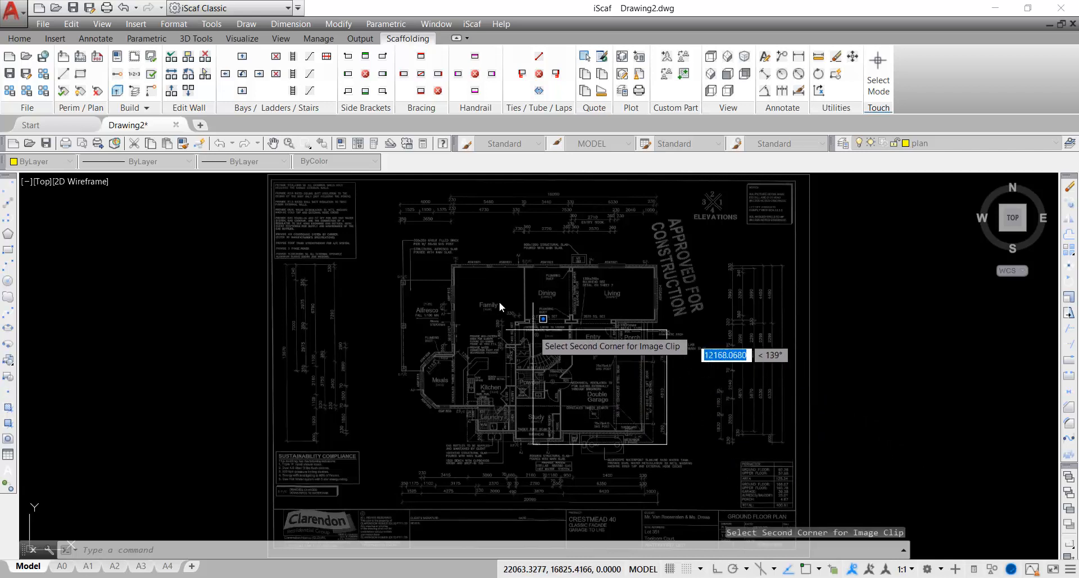
{"action": "left_click", "coordinate": [413, 262]}
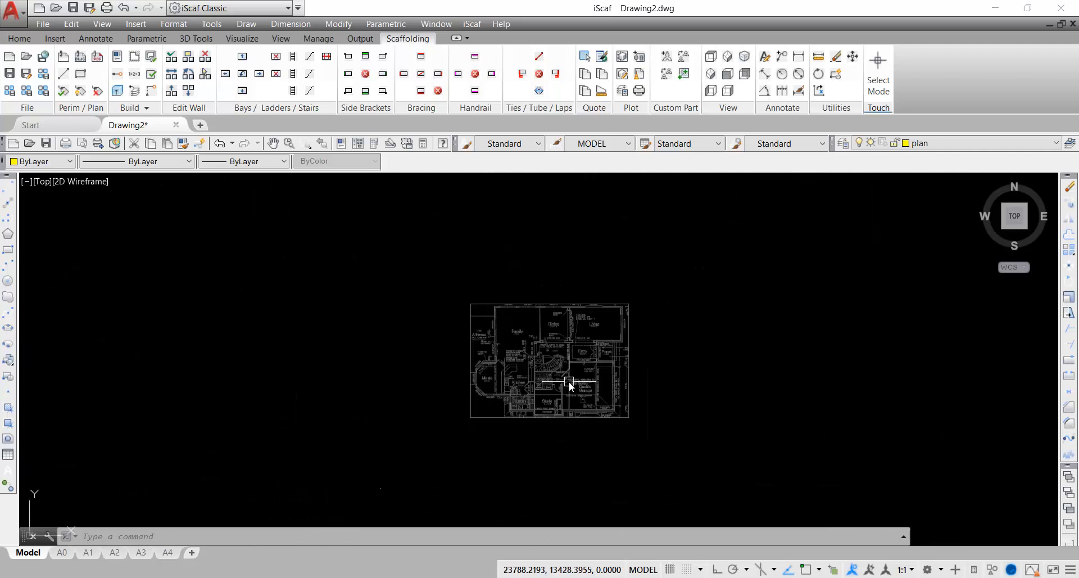
{"action": "scroll", "coordinate": [568, 381], "scroll_direction": "up", "scroll_amount": 4}
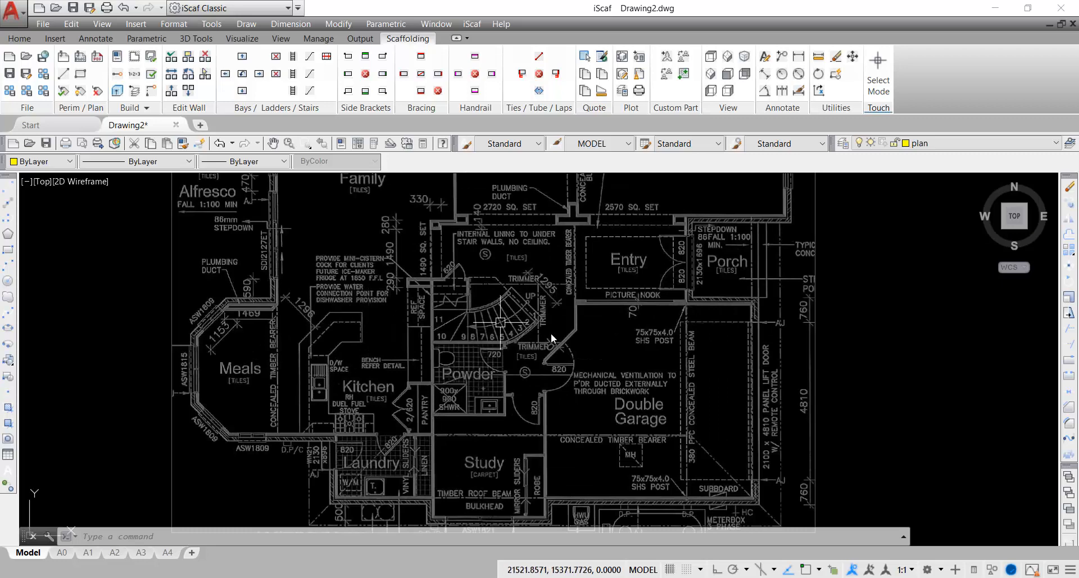
{"action": "scroll", "coordinate": [632, 318], "scroll_direction": "down", "scroll_amount": 3}
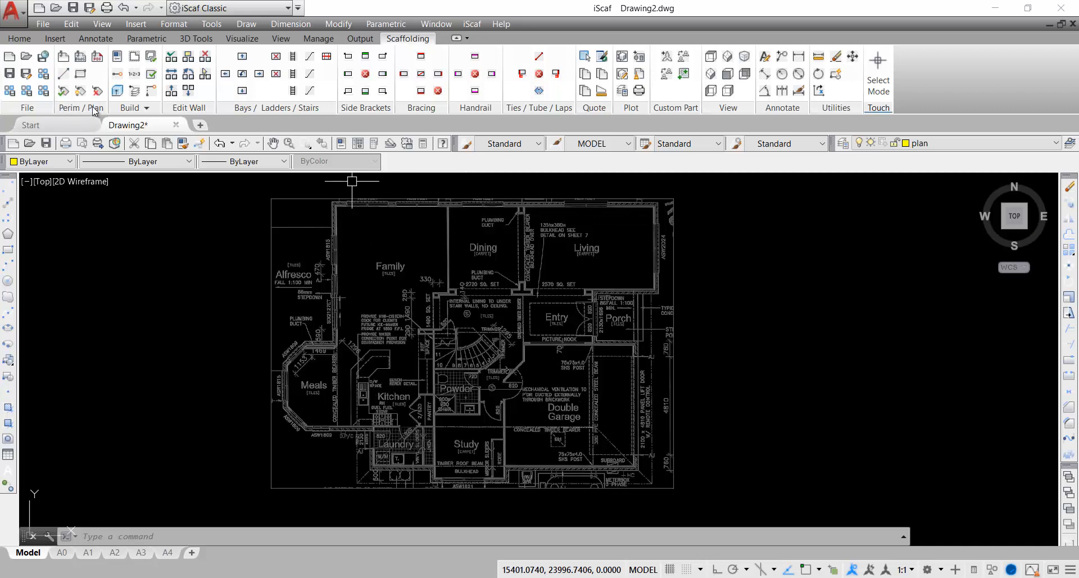
Start the Draw Line tool and zoom to the bottom wall below the Laundry and Study
{"action": "left_click", "coordinate": [64, 74]}
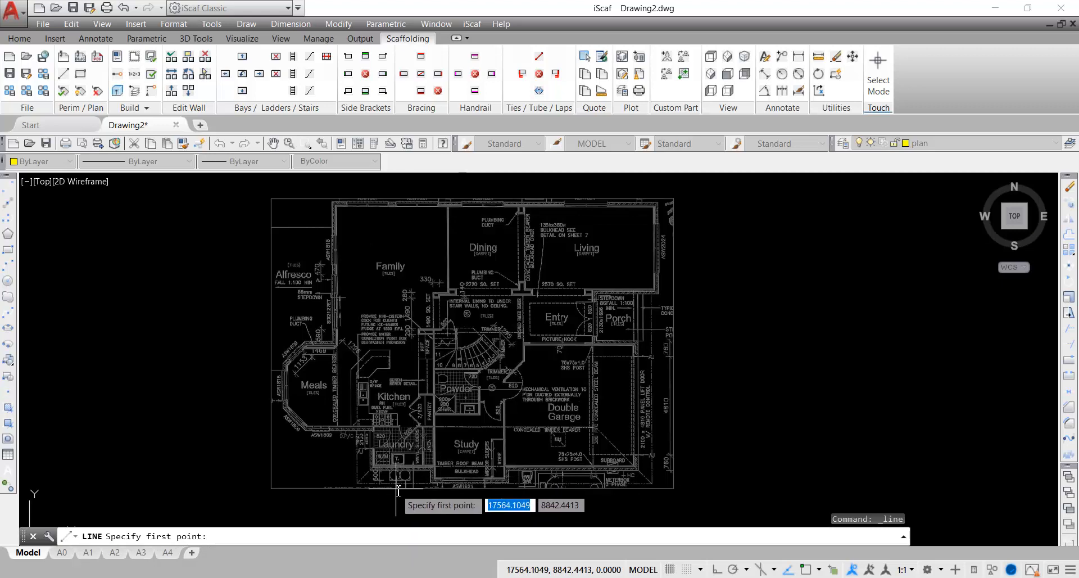
{"action": "mouse_move", "coordinate": [401, 455]}
{"action": "middle_mouse_down"}
{"action": "mouse_move", "coordinate": [521, 409]}
{"action": "mouse_move", "coordinate": [484, 415]}
{"action": "middle_mouse_up"}
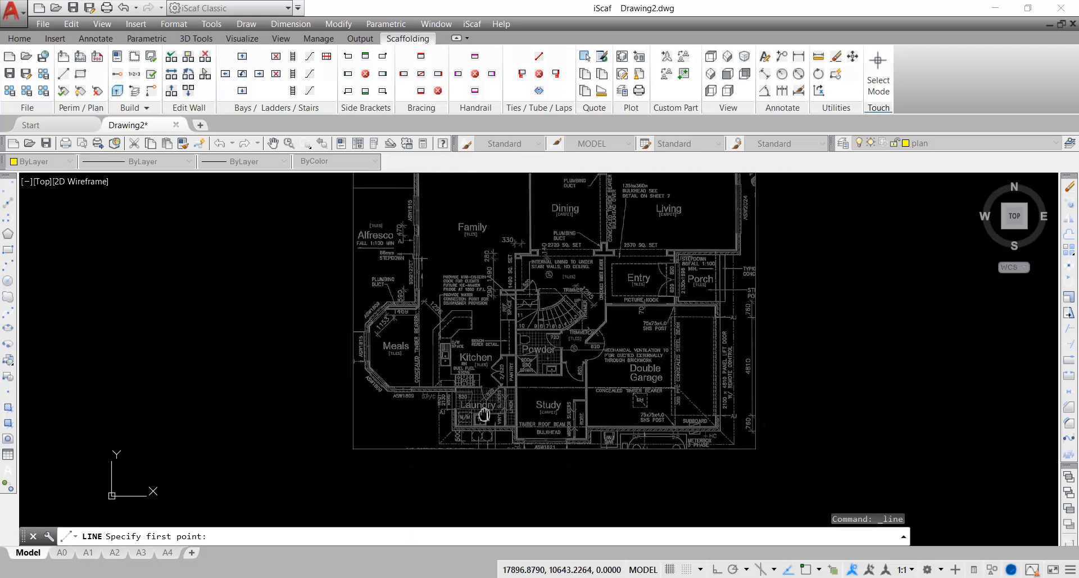
{"action": "scroll", "coordinate": [512, 395], "scroll_direction": "down", "scroll_amount": 2}
{"action": "middle_click_drag", "start_coordinate": [581, 367], "coordinate": [554, 403]}
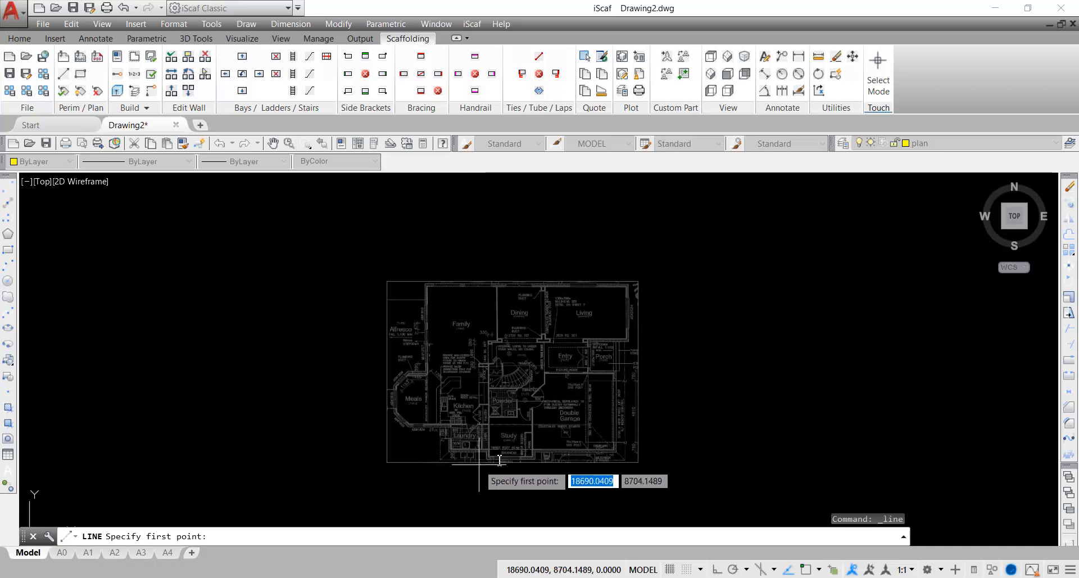
{"action": "scroll", "coordinate": [541, 389], "scroll_direction": "up", "scroll_amount": 2}
{"action": "middle_click_drag", "start_coordinate": [532, 363], "coordinate": [522, 320]}
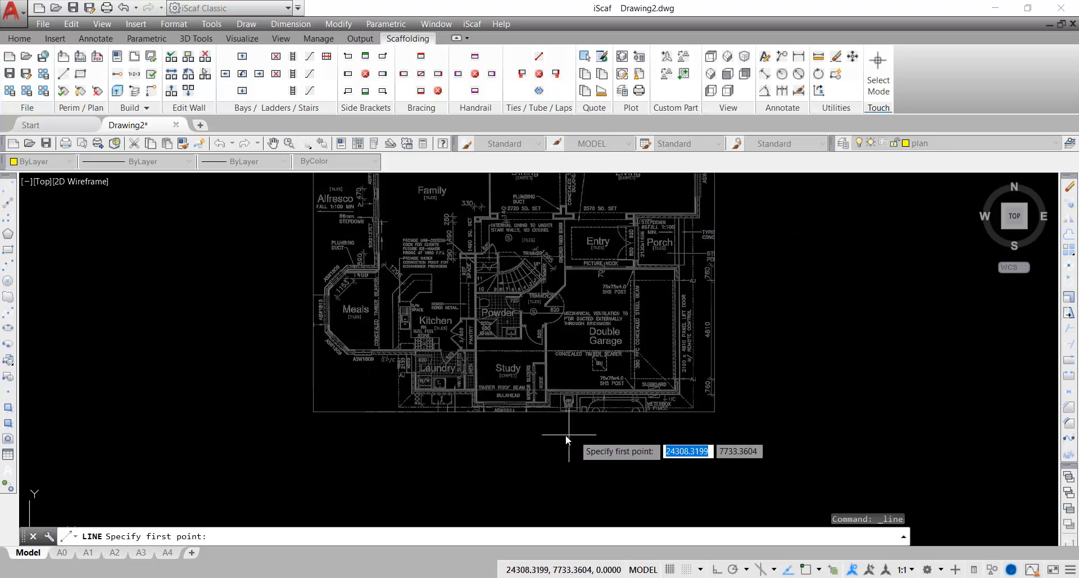
{"action": "scroll", "coordinate": [470, 425], "scroll_direction": "up", "scroll_amount": 2}
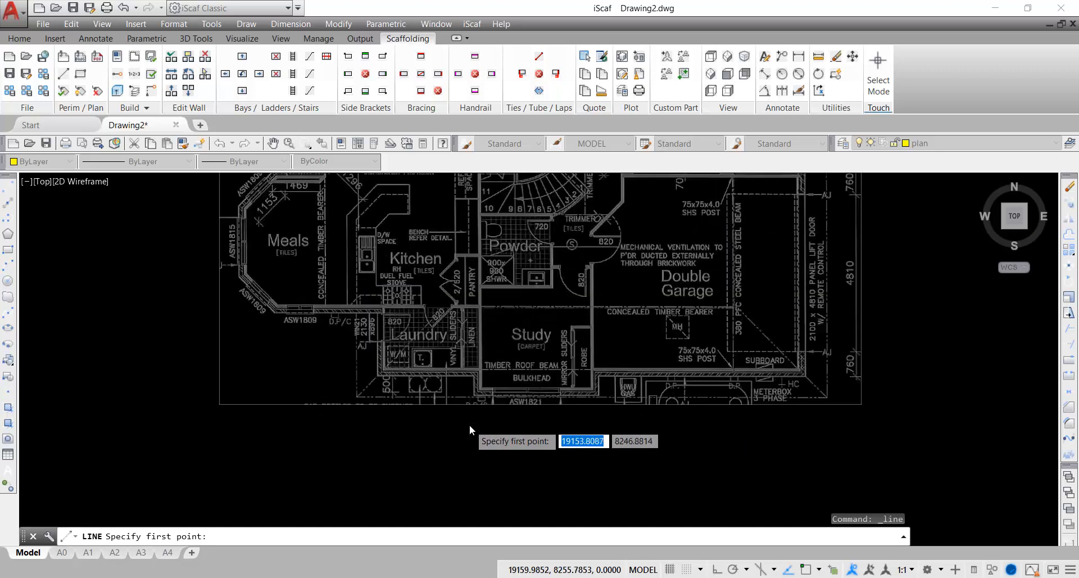
{"action": "scroll", "coordinate": [470, 424], "scroll_direction": "up", "scroll_amount": 4}
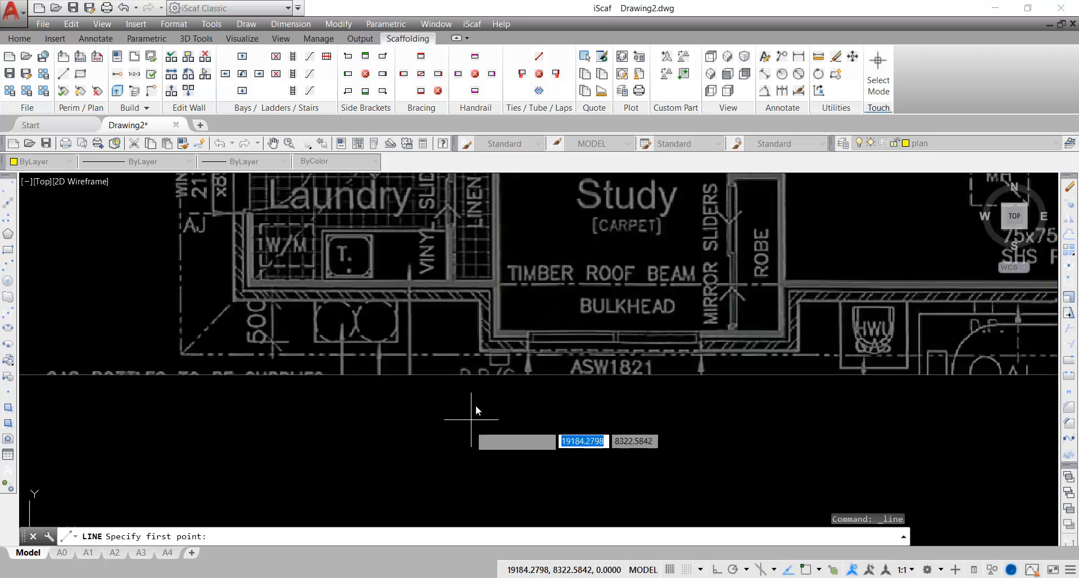
Place the perimeter line's first point at the bottom outer wall corner below the Study
{"action": "left_click", "coordinate": [476, 354]}
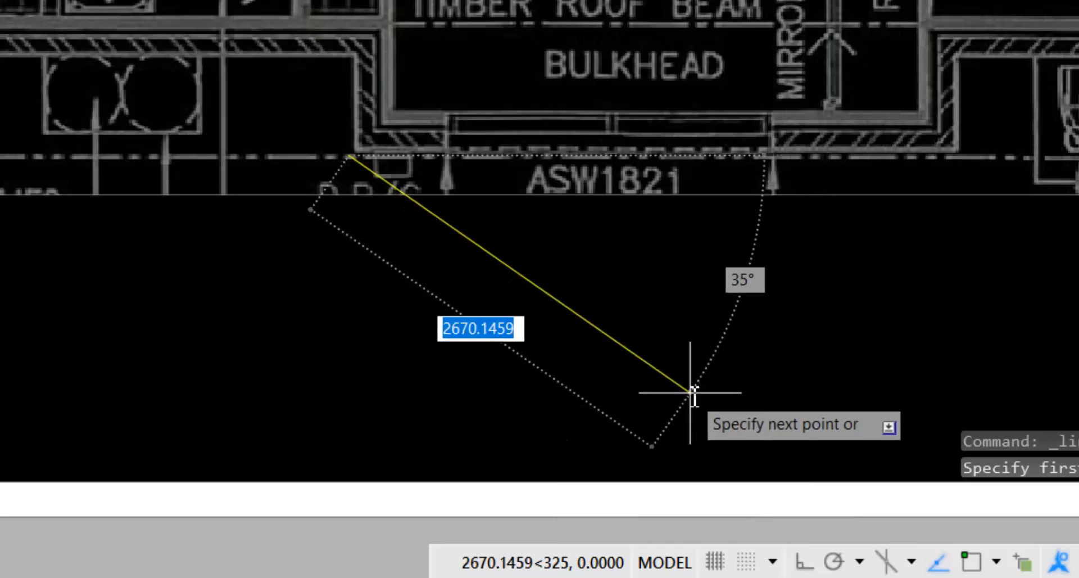
With Ortho on, trace the perimeter up the wall edge and left beneath the Laundry
{"action": "left_click", "coordinate": [817, 564]}
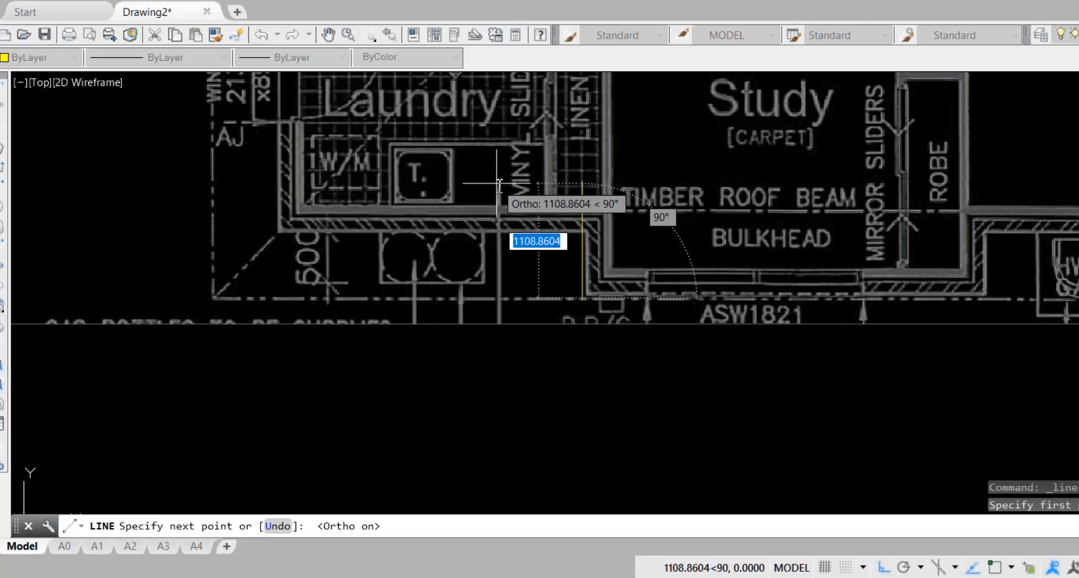
{"action": "scroll", "coordinate": [593, 239], "scroll_direction": "up", "scroll_amount": 4}
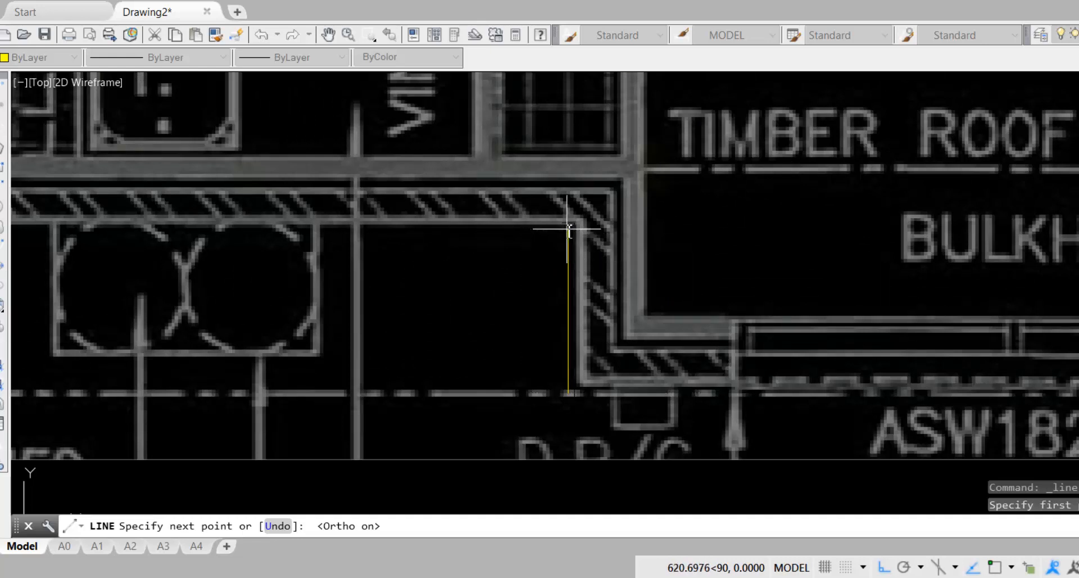
{"action": "left_click", "coordinate": [569, 229]}
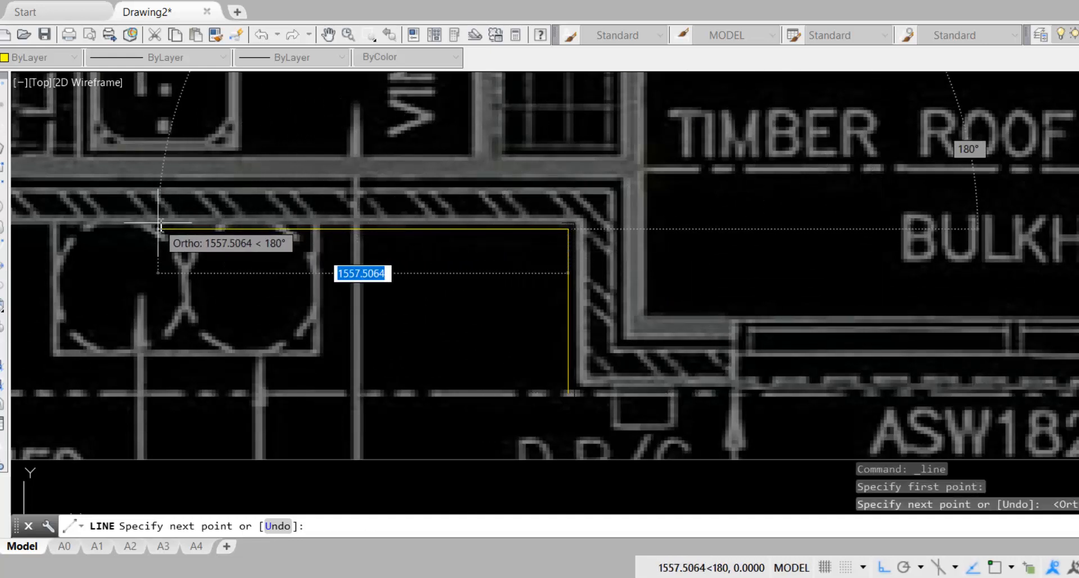
{"action": "middle_click_drag", "start_coordinate": [150, 227], "coordinate": [976, 281]}
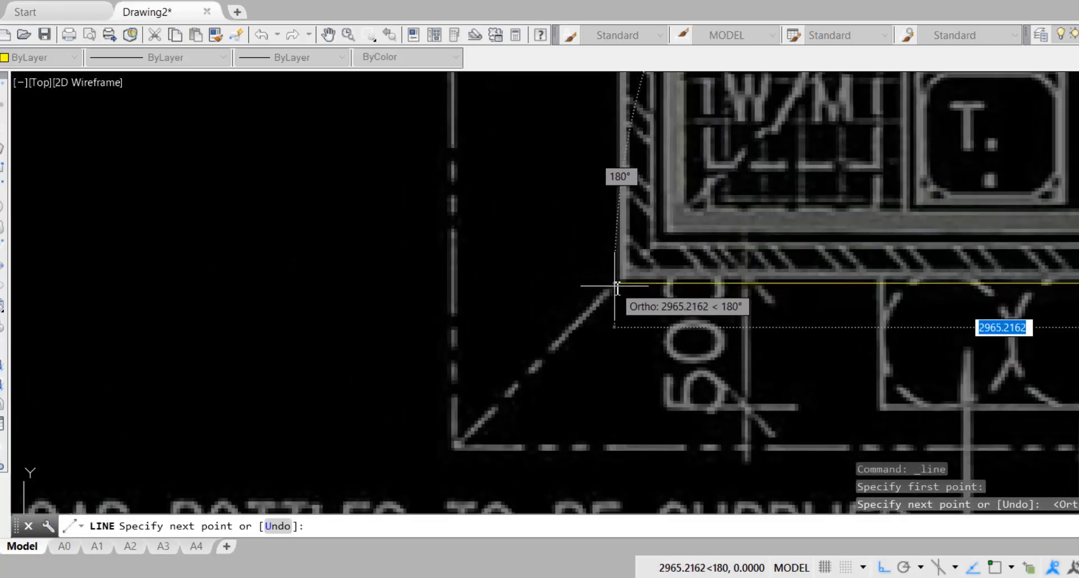
{"action": "left_click", "coordinate": [617, 284]}
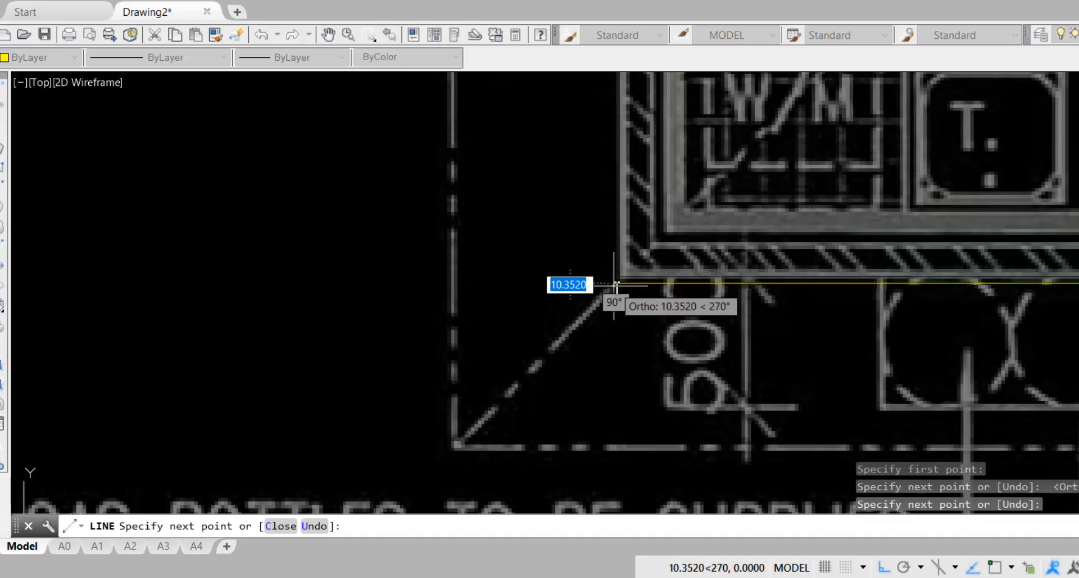
{"action": "scroll", "coordinate": [615, 285], "scroll_direction": "down", "scroll_amount": 4}
{"action": "scroll", "coordinate": [615, 285], "scroll_direction": "down", "scroll_amount": 3}
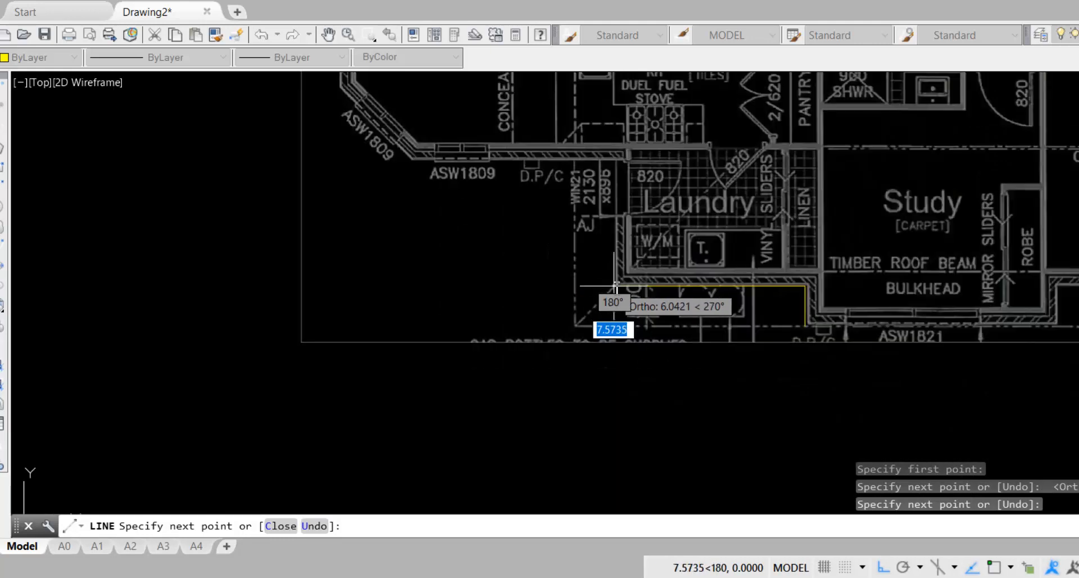
Trace up the Meals side wall, across to ASW1809, then diagonally to the ASW1815 corner
{"action": "left_click", "coordinate": [616, 164]}
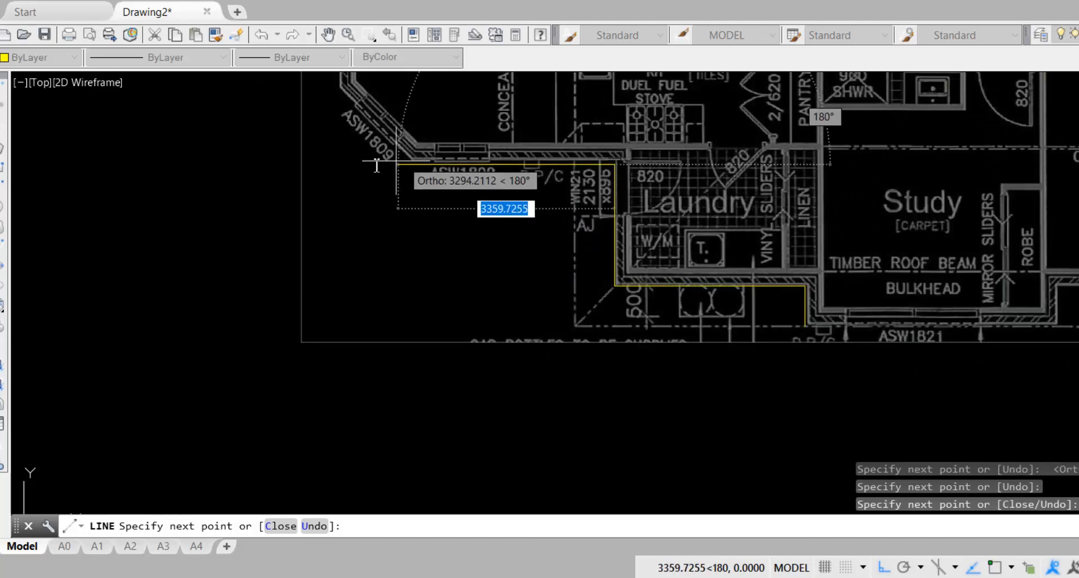
{"action": "scroll", "coordinate": [397, 168], "scroll_direction": "up", "scroll_amount": 3}
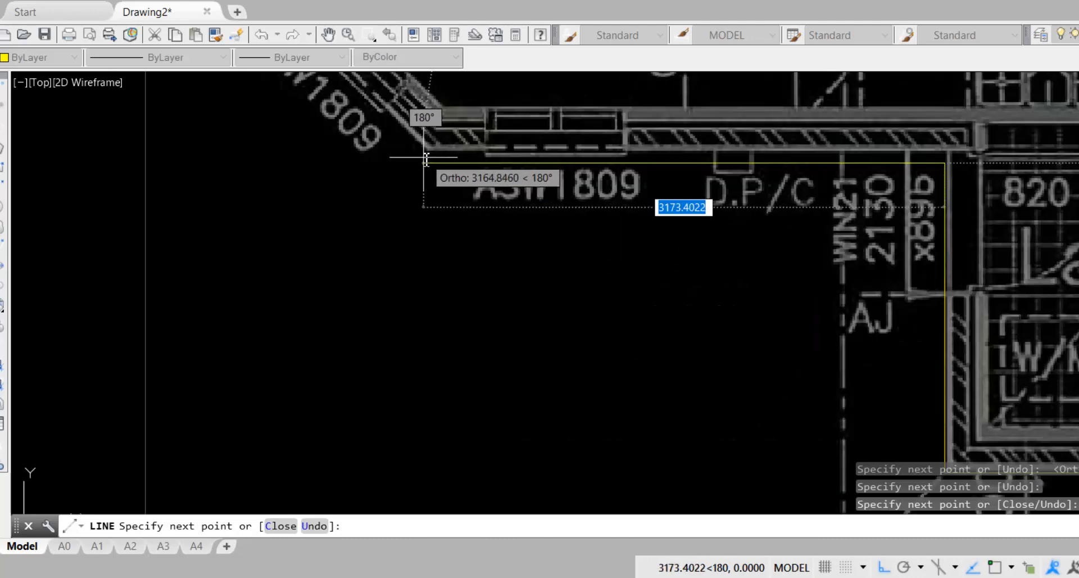
{"action": "left_click", "coordinate": [426, 160]}
{"action": "middle_click_drag", "start_coordinate": [342, 196], "coordinate": [602, 525]}
{"action": "scroll", "coordinate": [581, 489], "scroll_direction": "down", "scroll_amount": 2}
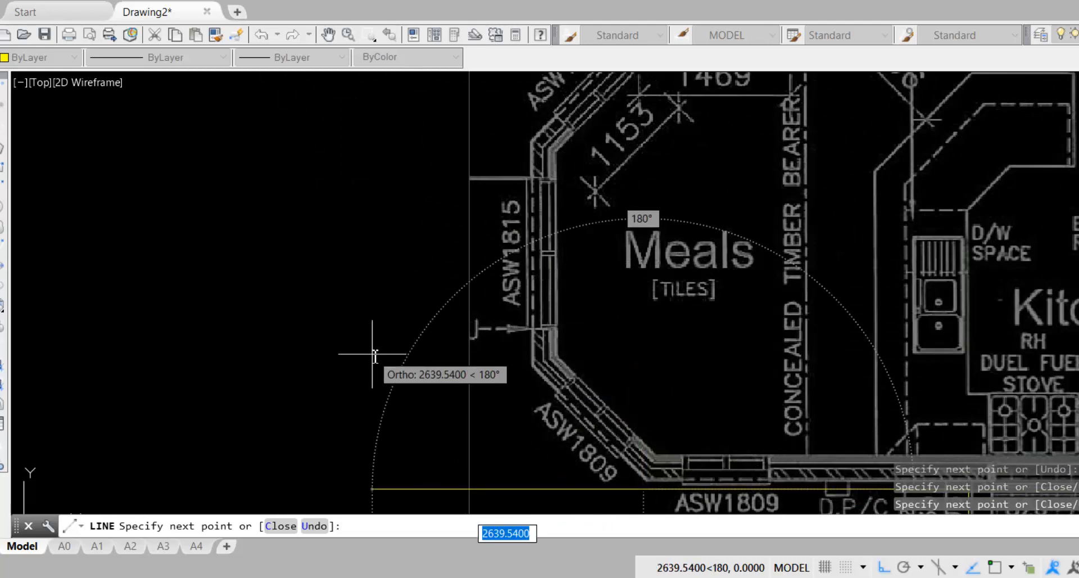
{"action": "key", "text": "F8"}
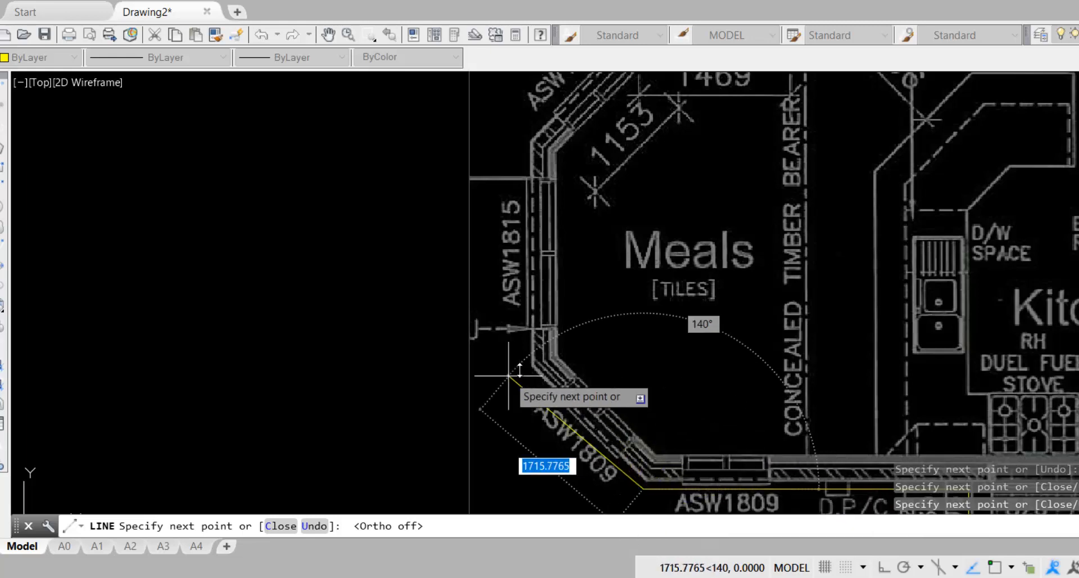
{"action": "scroll", "coordinate": [525, 368], "scroll_direction": "up", "scroll_amount": 2}
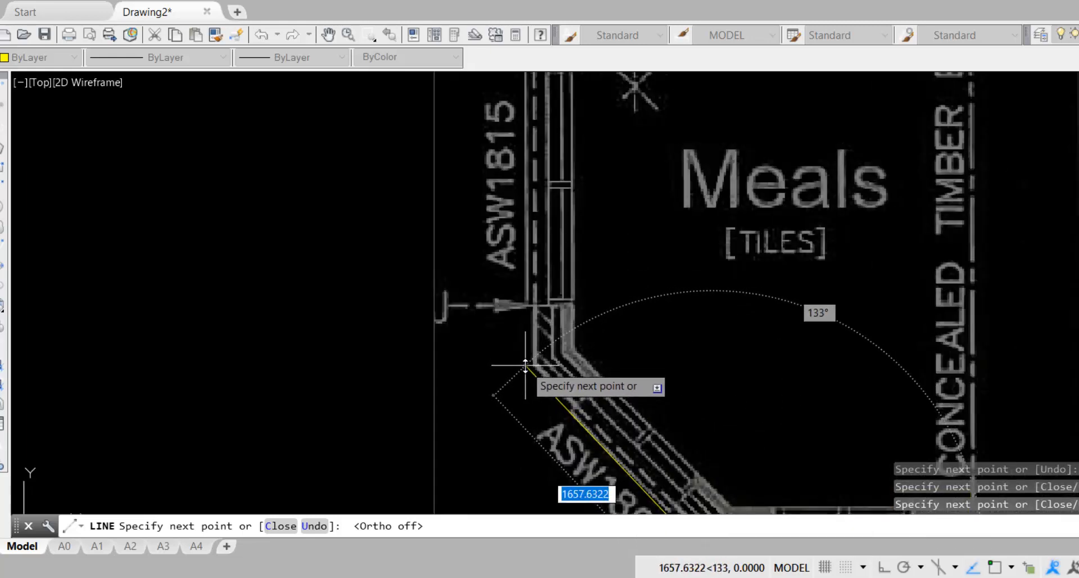
{"action": "left_click", "coordinate": [526, 366]}
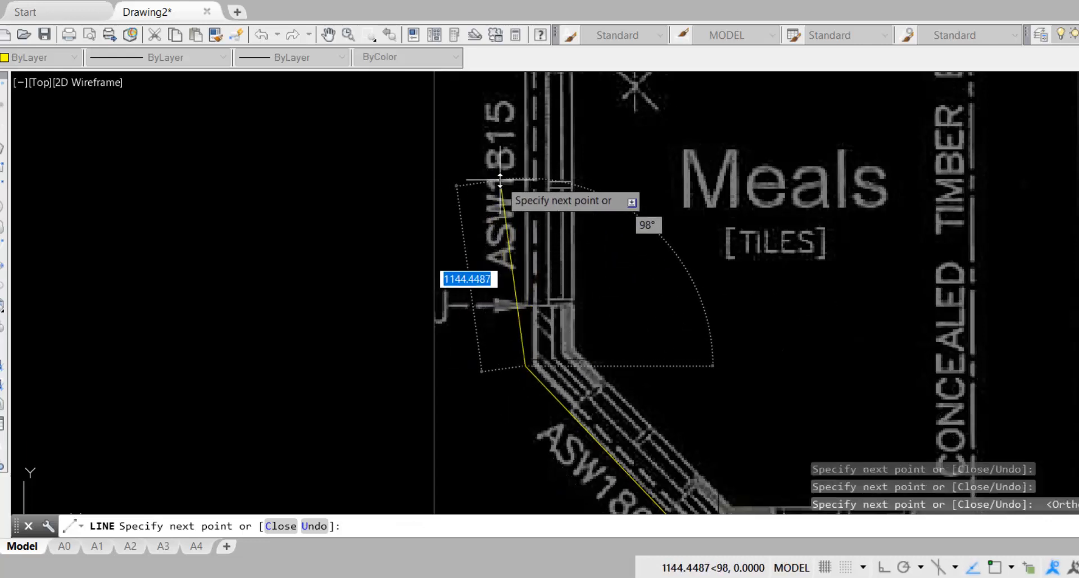
Continue up along ASW1815, along the upper diagonal wall, and across the short top wall
{"action": "scroll", "coordinate": [497, 180], "scroll_direction": "down", "scroll_amount": 2}
{"action": "middle_click_drag", "start_coordinate": [502, 175], "coordinate": [502, 321]}
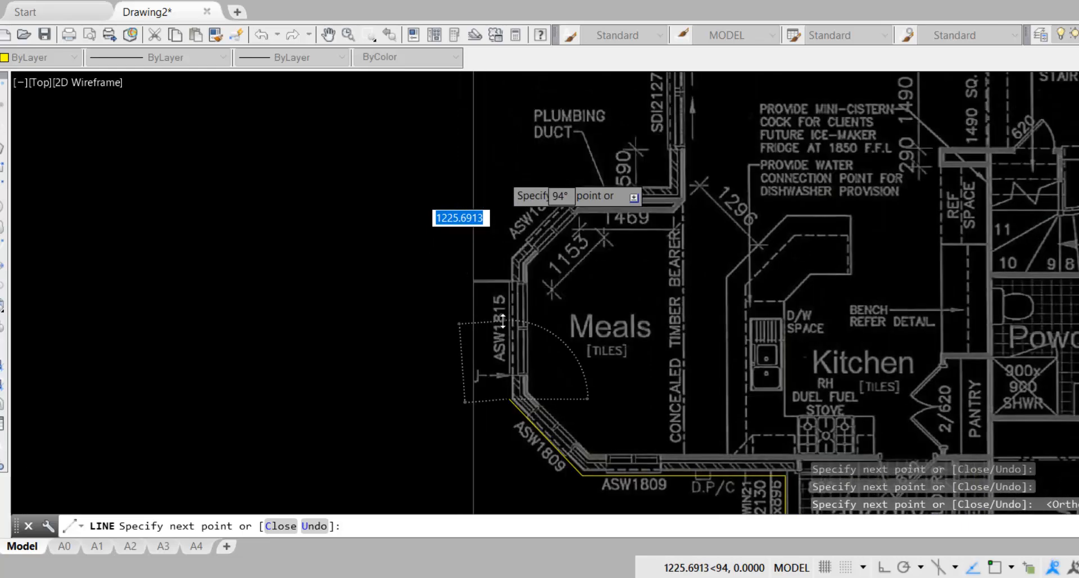
{"action": "key", "text": "F8"}
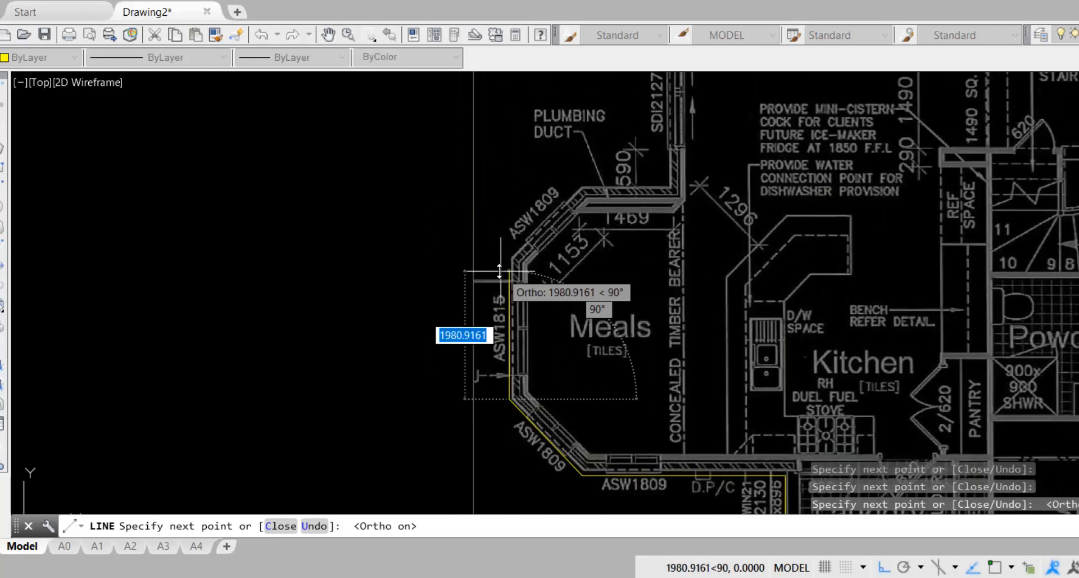
{"action": "scroll", "coordinate": [507, 256], "scroll_direction": "up", "scroll_amount": 5}
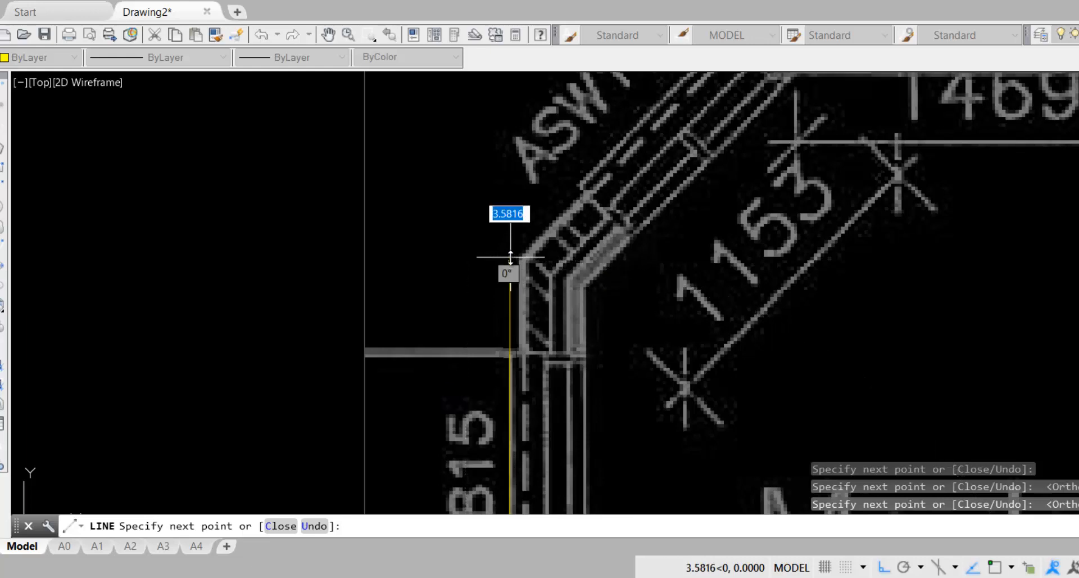
{"action": "middle_click_drag", "start_coordinate": [532, 195], "coordinate": [334, 366]}
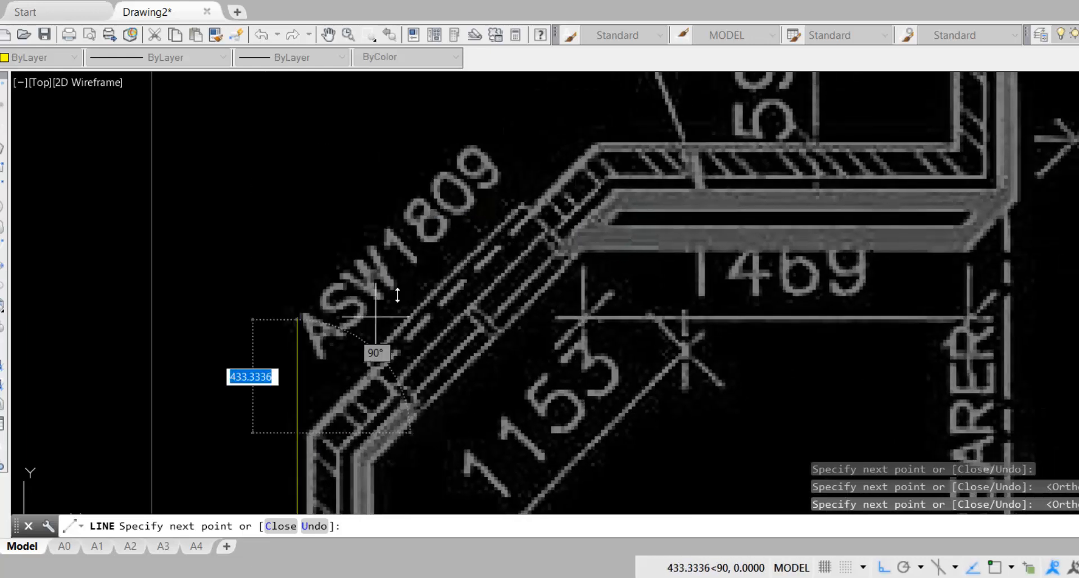
{"action": "key", "text": "F8"}
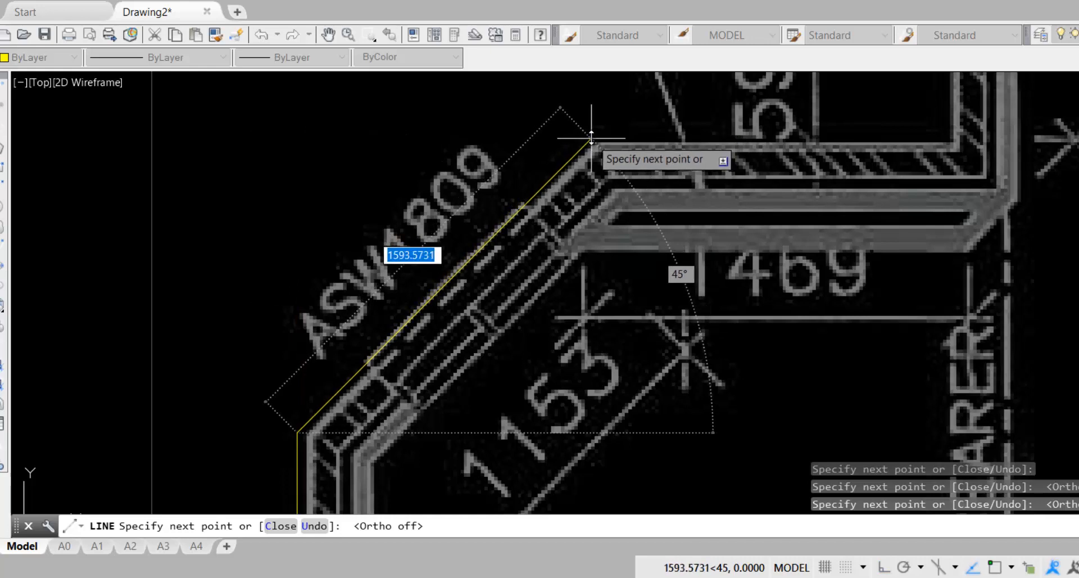
{"action": "left_click", "coordinate": [592, 137]}
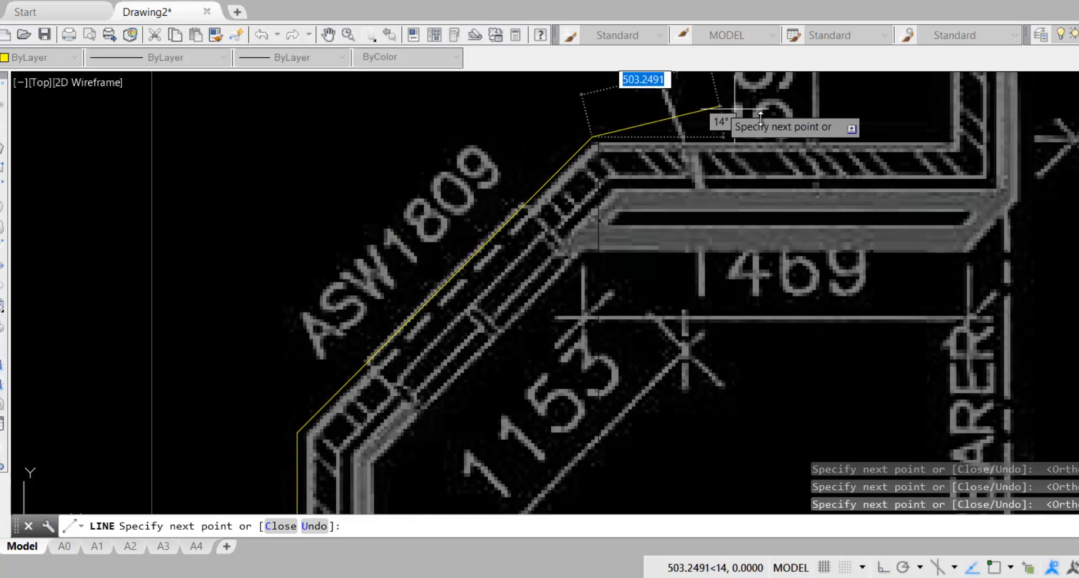
{"action": "key", "text": "F8"}
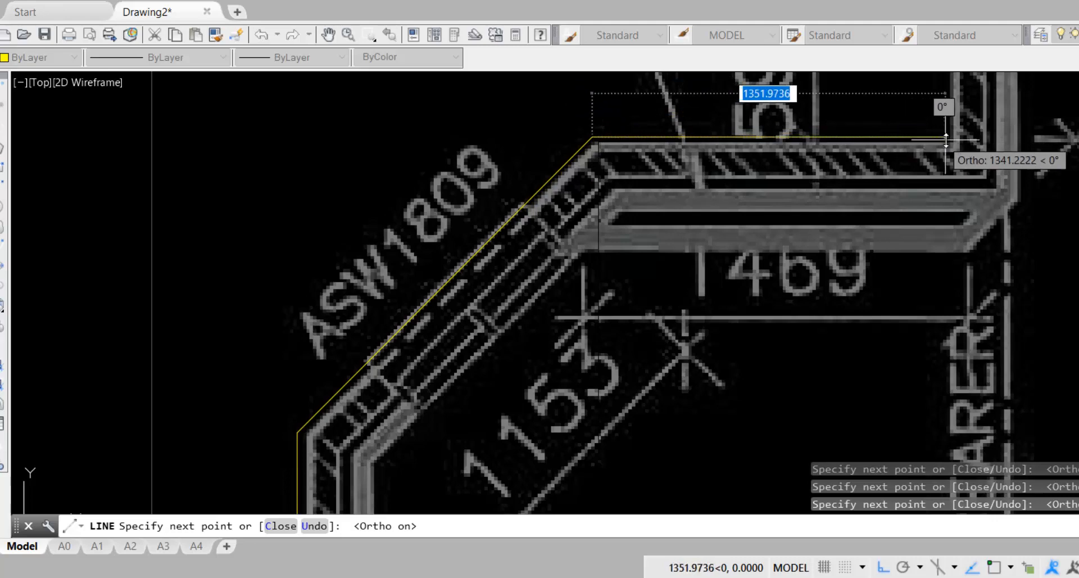
{"action": "left_click", "coordinate": [949, 137]}
{"action": "scroll", "coordinate": [949, 137], "scroll_direction": "down", "scroll_amount": 6}
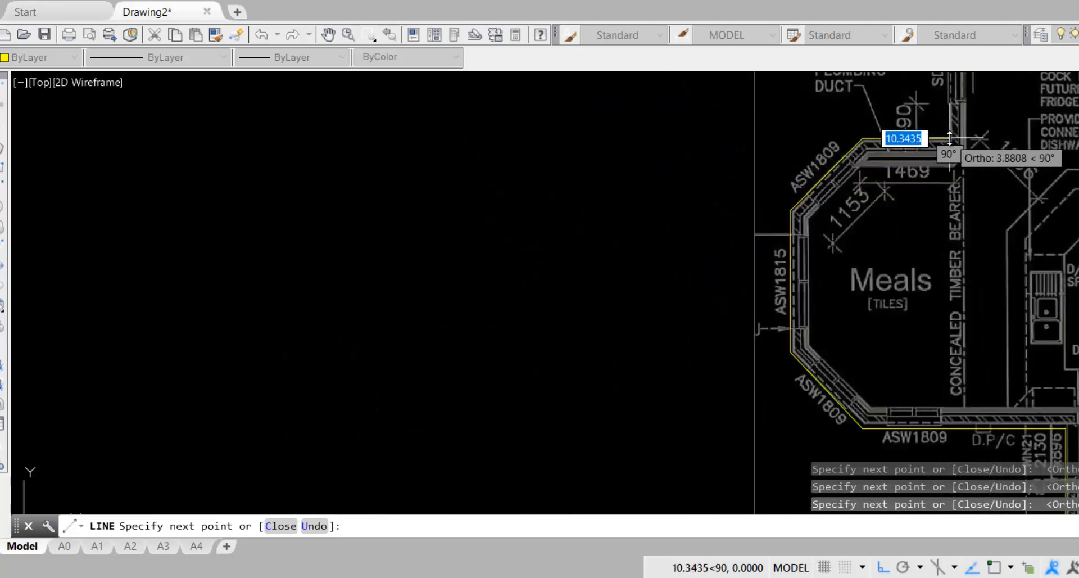
Trace the house's top-left and top-right corners, then the stepped right side toward the Porch
{"action": "scroll", "coordinate": [950, 138], "scroll_direction": "down", "scroll_amount": 8}
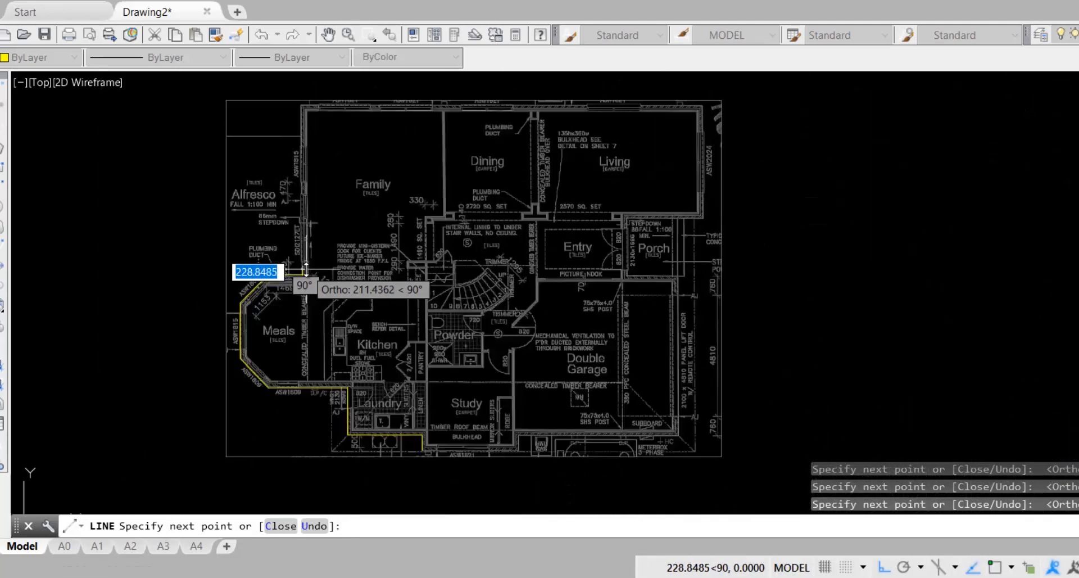
{"action": "left_click", "coordinate": [296, 103]}
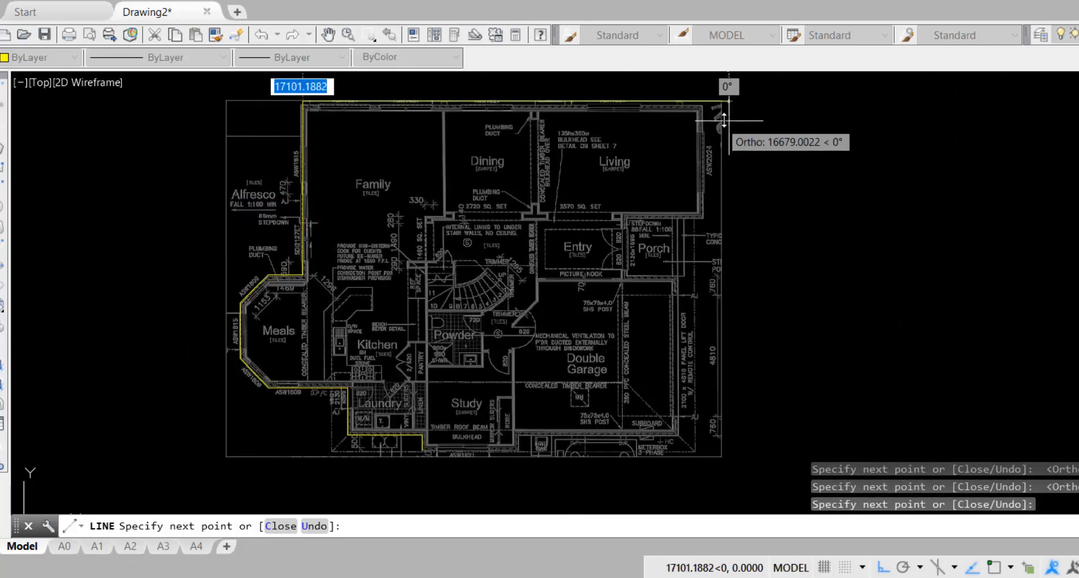
{"action": "left_click", "coordinate": [707, 119]}
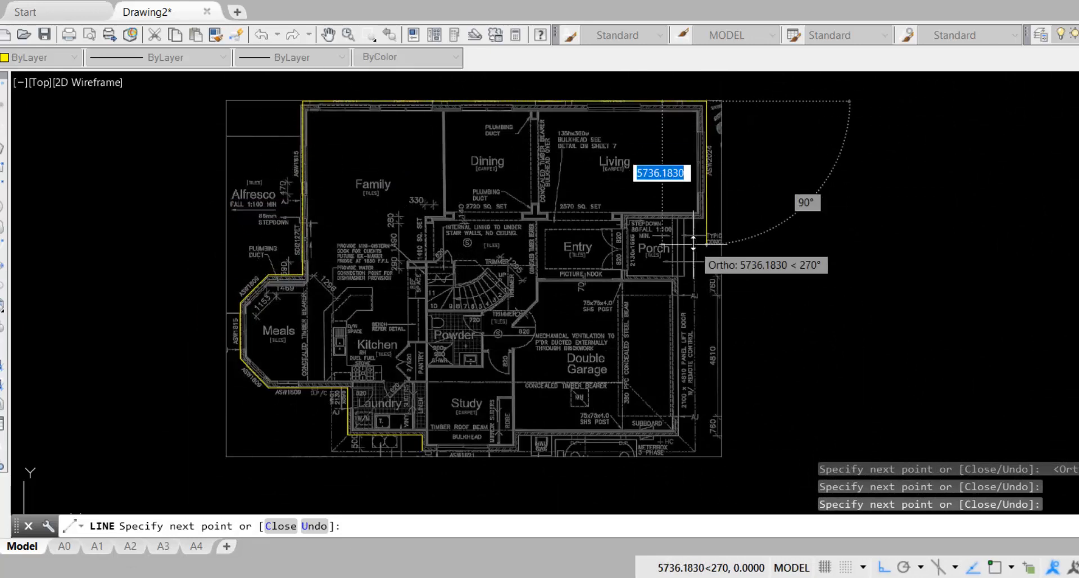
{"action": "left_click", "coordinate": [699, 221]}
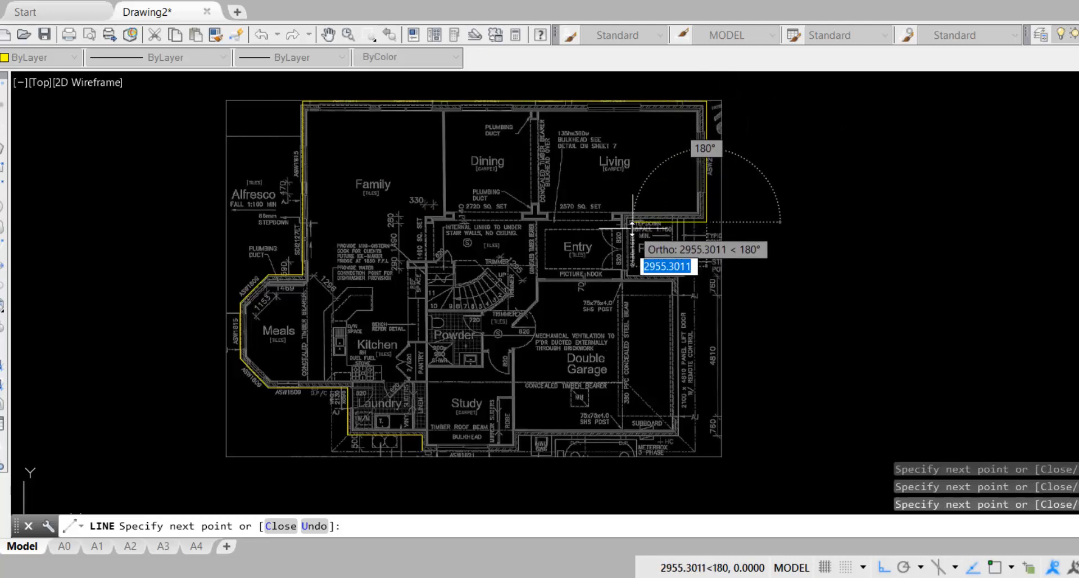
{"action": "left_click", "coordinate": [631, 224]}
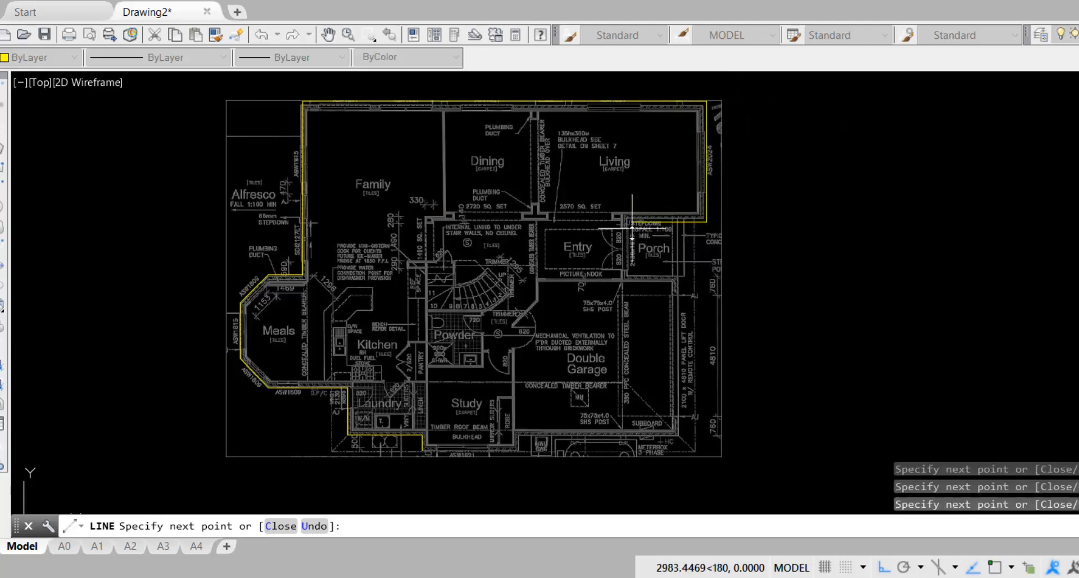
{"action": "left_click", "coordinate": [631, 270]}
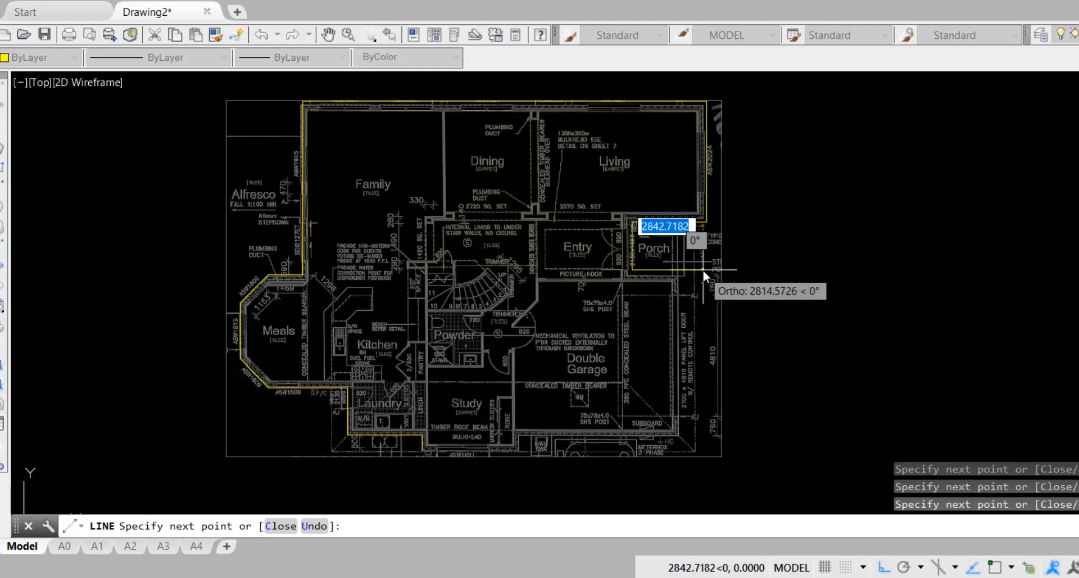
{"action": "scroll", "coordinate": [673, 271], "scroll_direction": "up", "scroll_amount": 5}
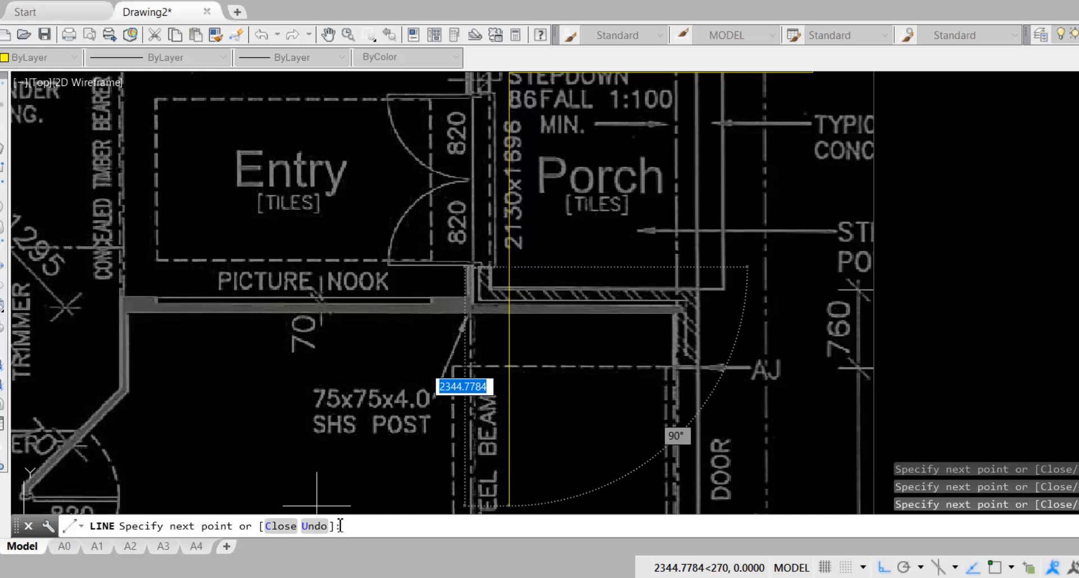
Place a point at the Porch wall corner, then undo three misplaced perimeter segments
{"action": "left_click", "coordinate": [540, 268]}
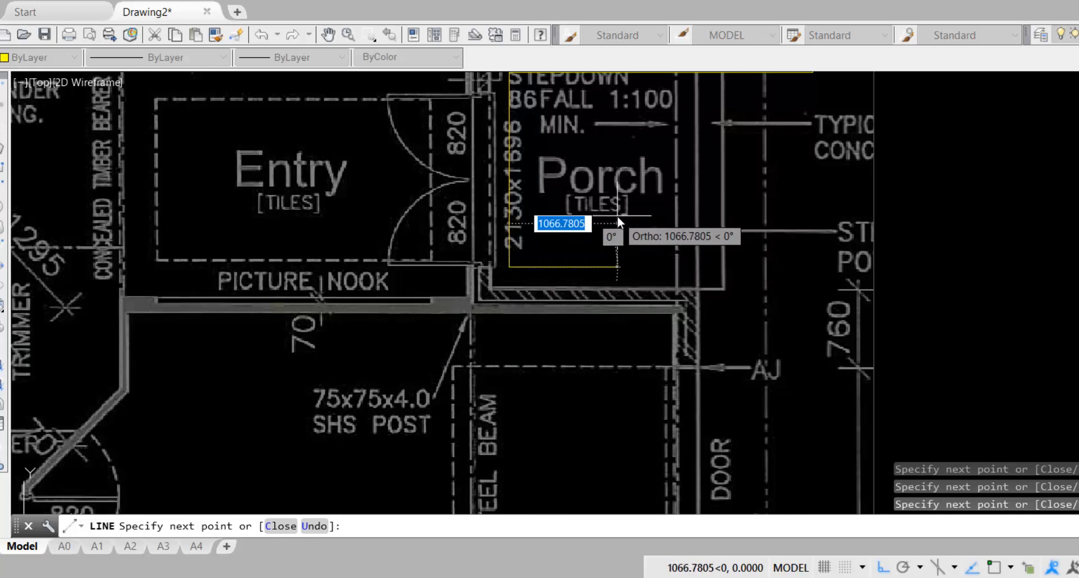
{"action": "type", "text": "u"}
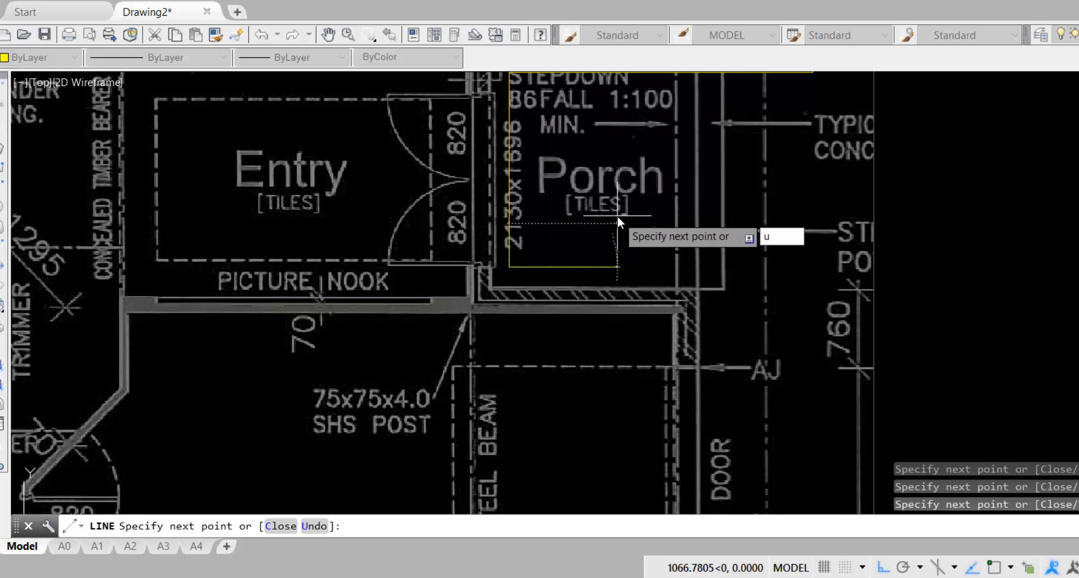
{"action": "key", "text": "Return"}
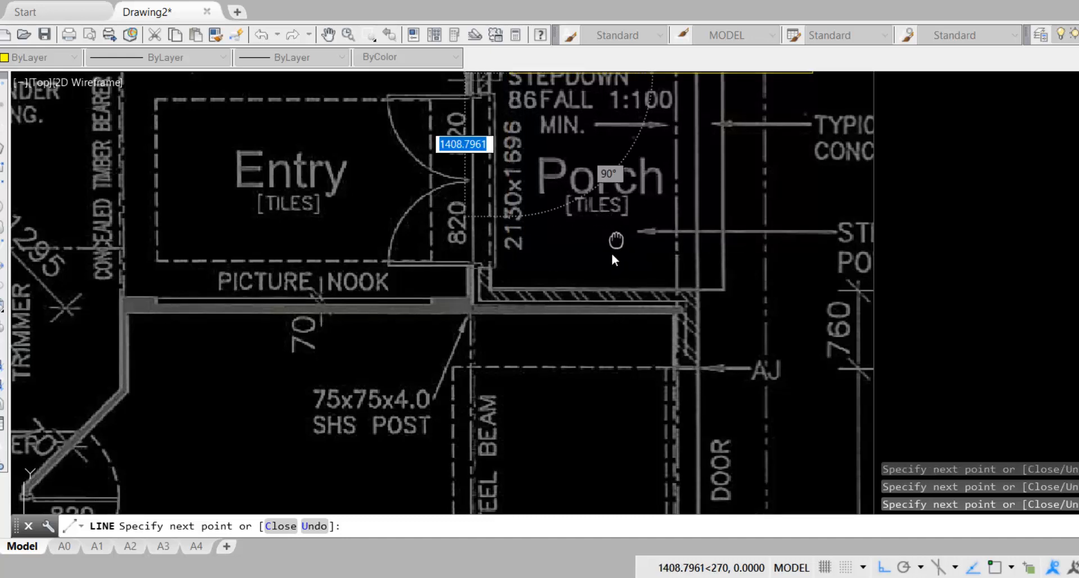
{"action": "middle_click_drag", "start_coordinate": [612, 253], "coordinate": [583, 332]}
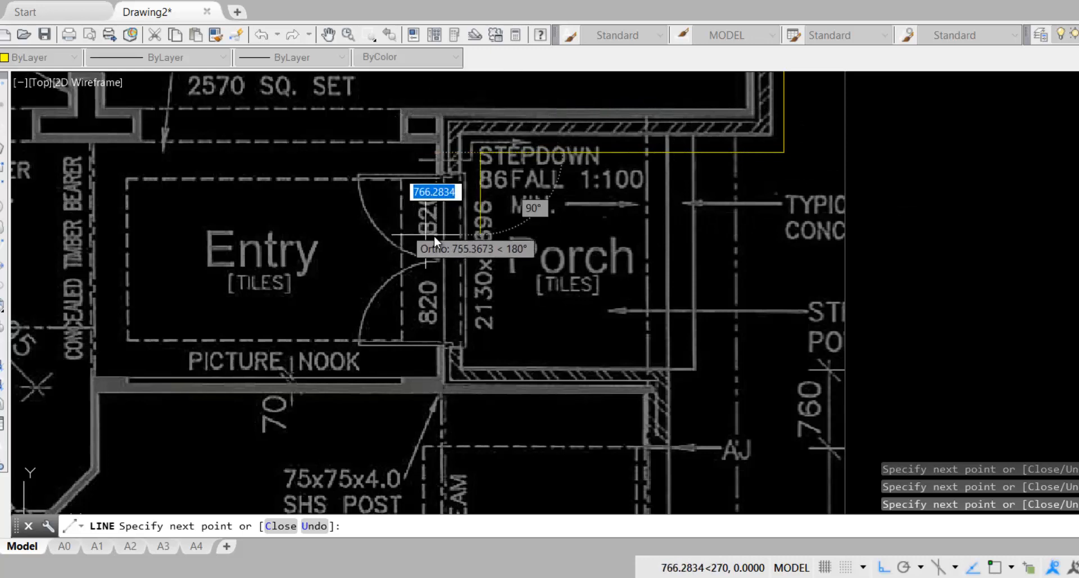
{"action": "type", "text": "u"}
{"action": "key", "text": "Return"}
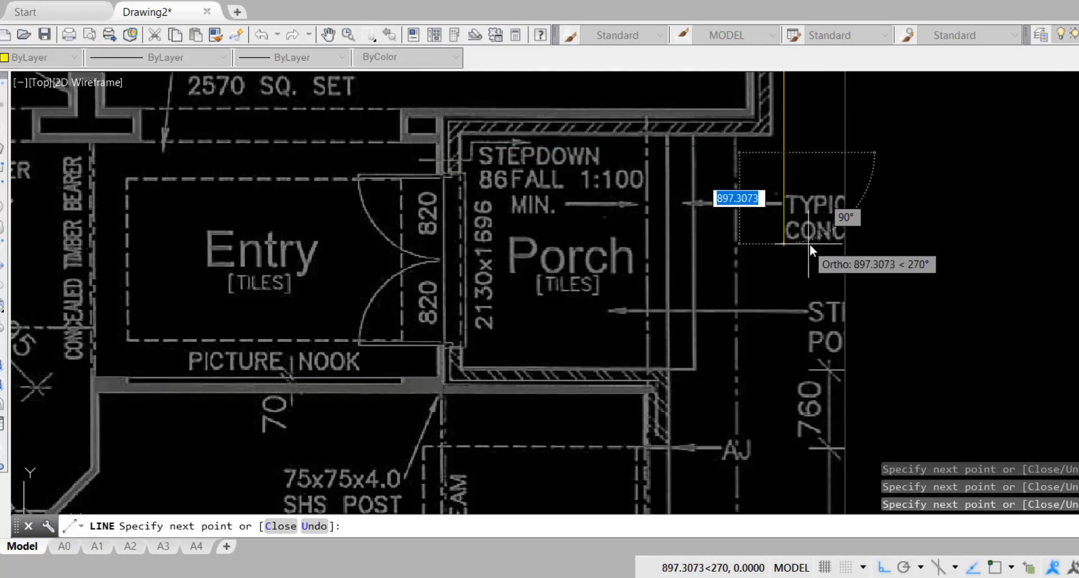
{"action": "type", "text": "u"}
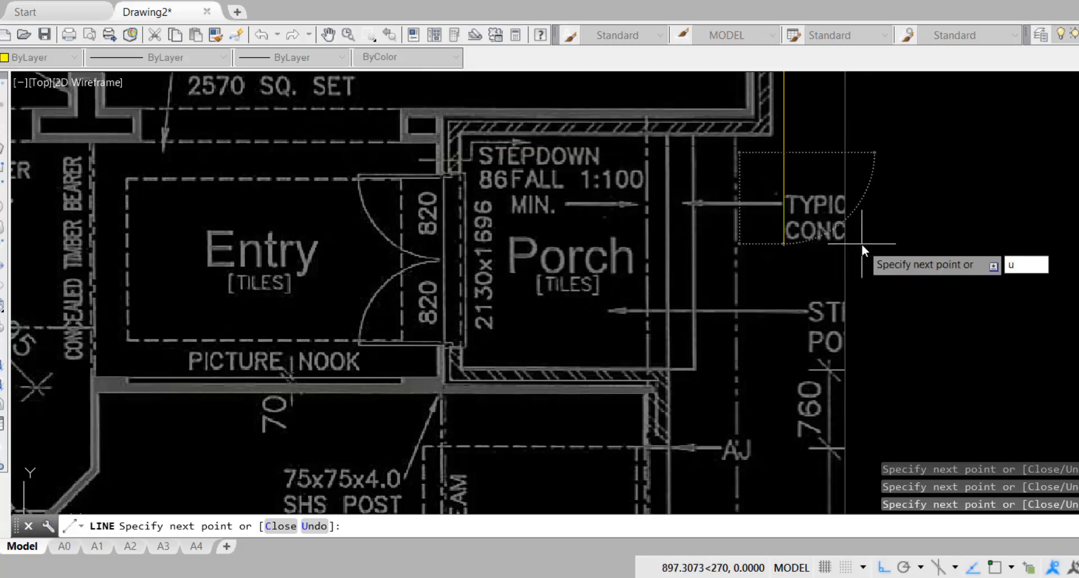
{"action": "key", "text": "Return"}
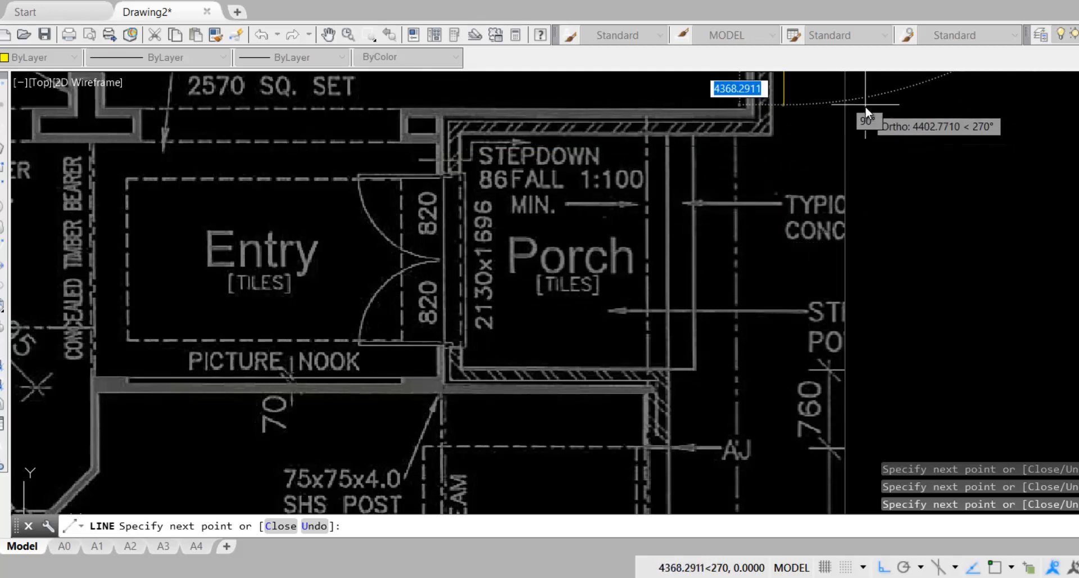
Trace the perimeter from the bottom of the Living wall around the porch step corners
{"action": "middle_click_drag", "start_coordinate": [865, 130], "coordinate": [796, 460]}
{"action": "scroll", "coordinate": [795, 434], "scroll_direction": "down", "scroll_amount": 2}
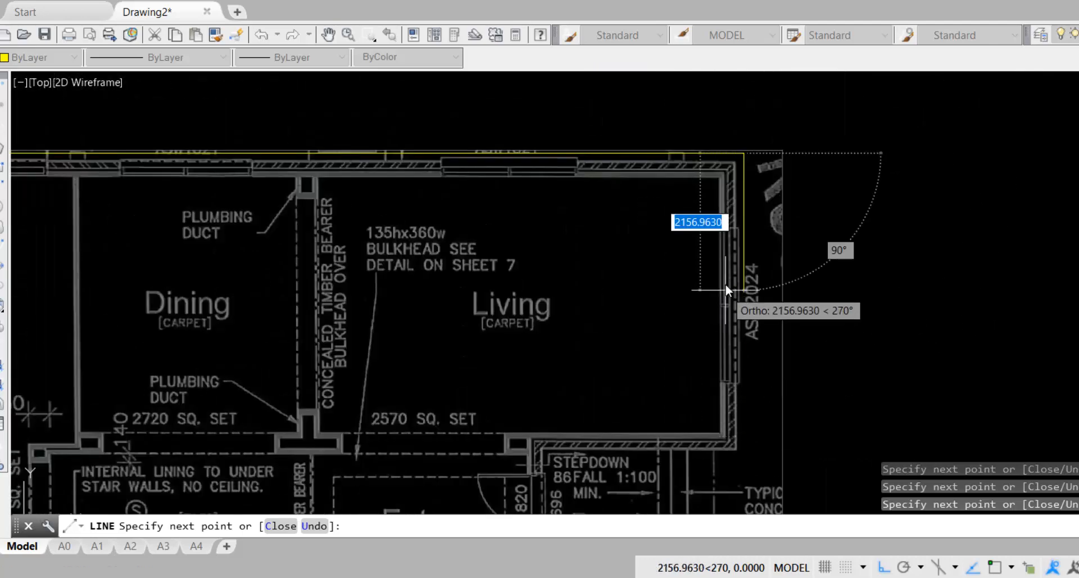
{"action": "scroll", "coordinate": [741, 458], "scroll_direction": "up", "scroll_amount": 2}
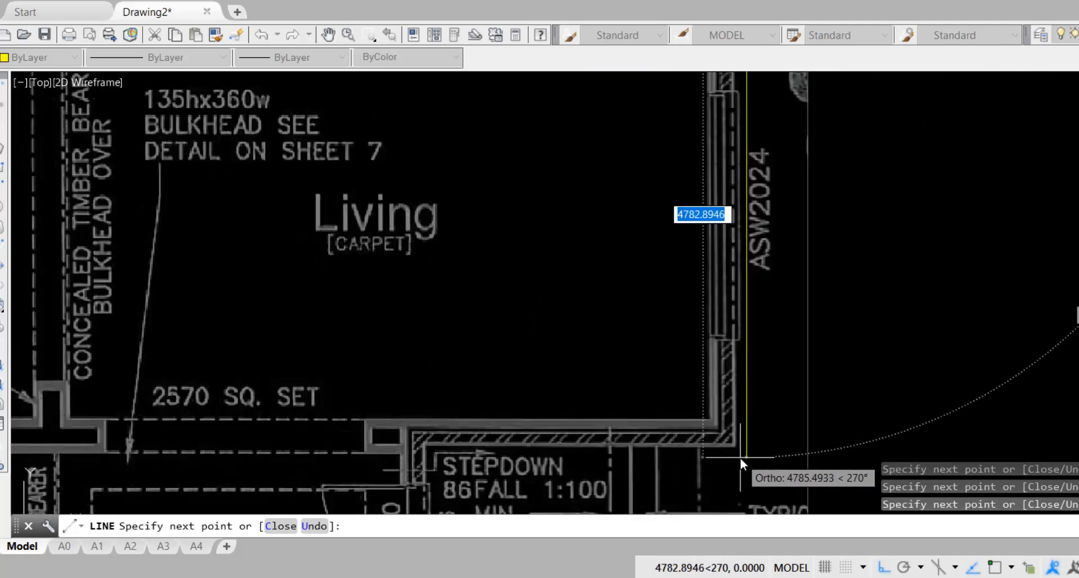
{"action": "scroll", "coordinate": [744, 453], "scroll_direction": "up", "scroll_amount": 2}
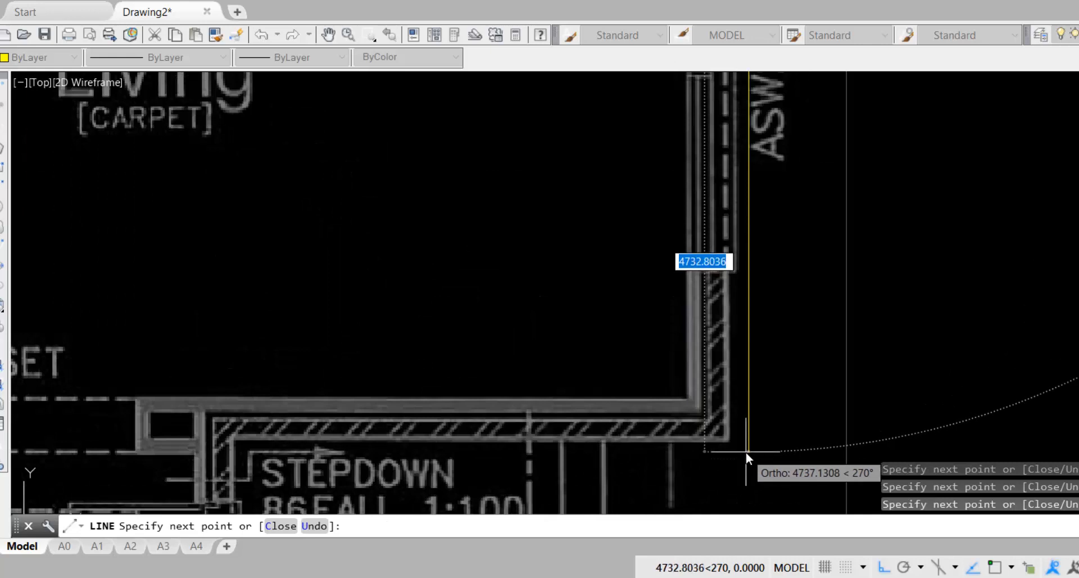
{"action": "left_click", "coordinate": [747, 450]}
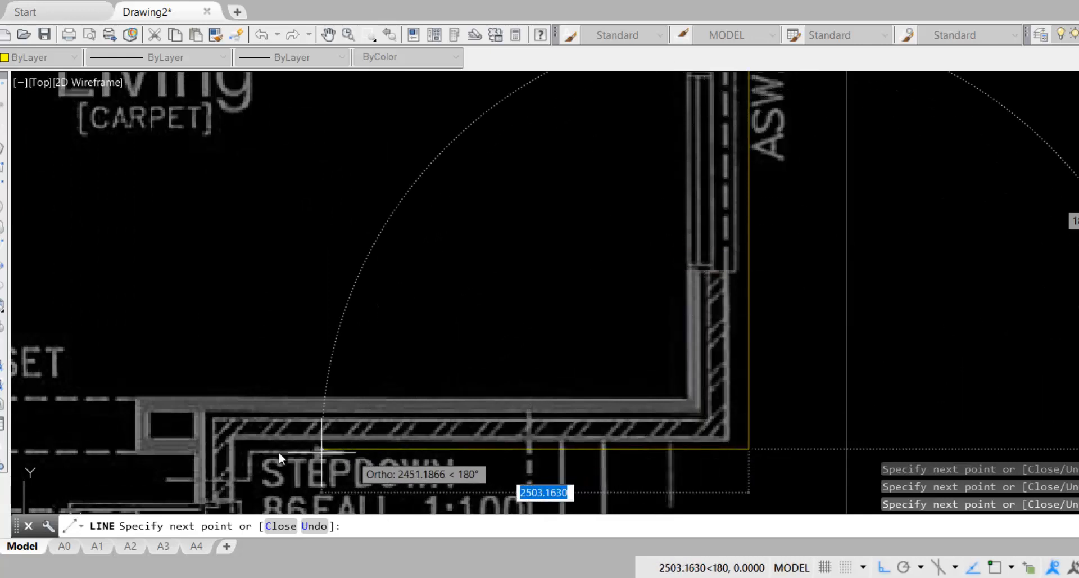
{"action": "left_click", "coordinate": [238, 450]}
{"action": "middle_click_drag", "start_coordinate": [238, 450], "coordinate": [356, 51]}
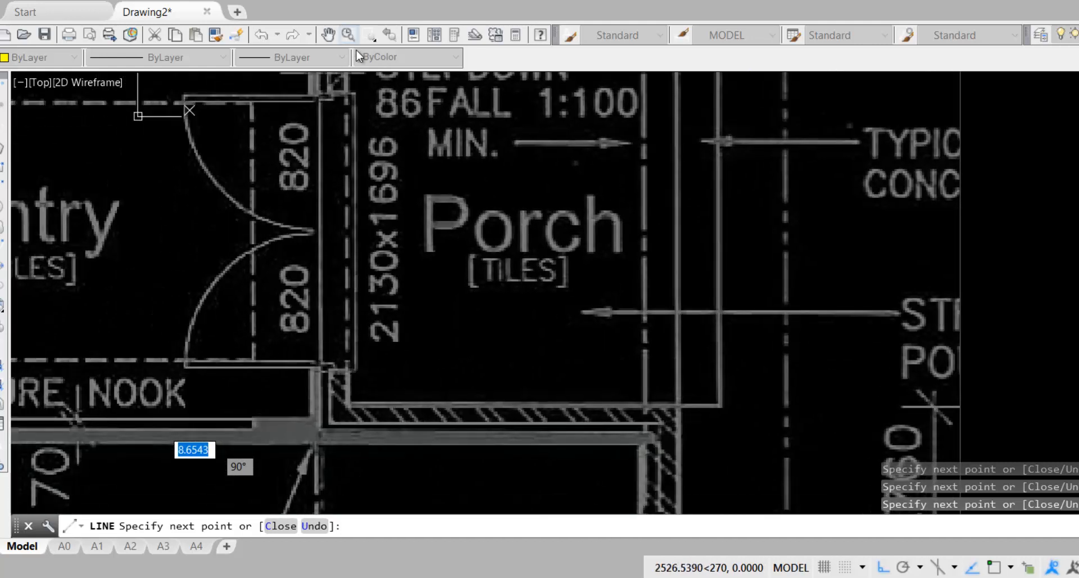
{"action": "left_click", "coordinate": [353, 398]}
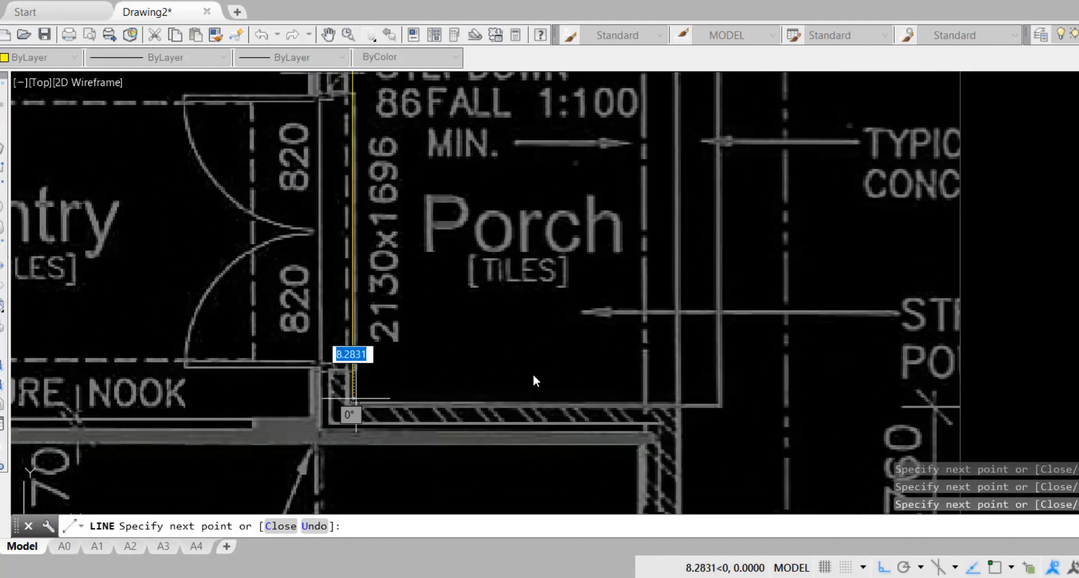
{"action": "left_click", "coordinate": [687, 399]}
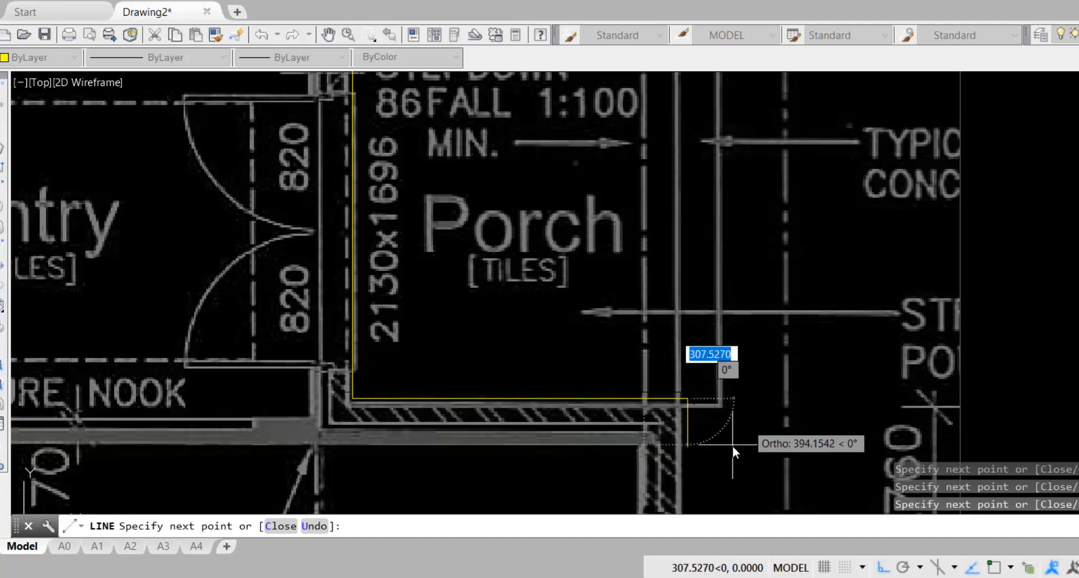
Continue the perimeter past the garage's bottom-right corner to the corner below the Study
{"action": "scroll", "coordinate": [730, 450], "scroll_direction": "down", "scroll_amount": 3}
{"action": "middle_click_drag", "start_coordinate": [715, 443], "coordinate": [719, 145]}
{"action": "middle_click_drag", "start_coordinate": [741, 379], "coordinate": [729, 183]}
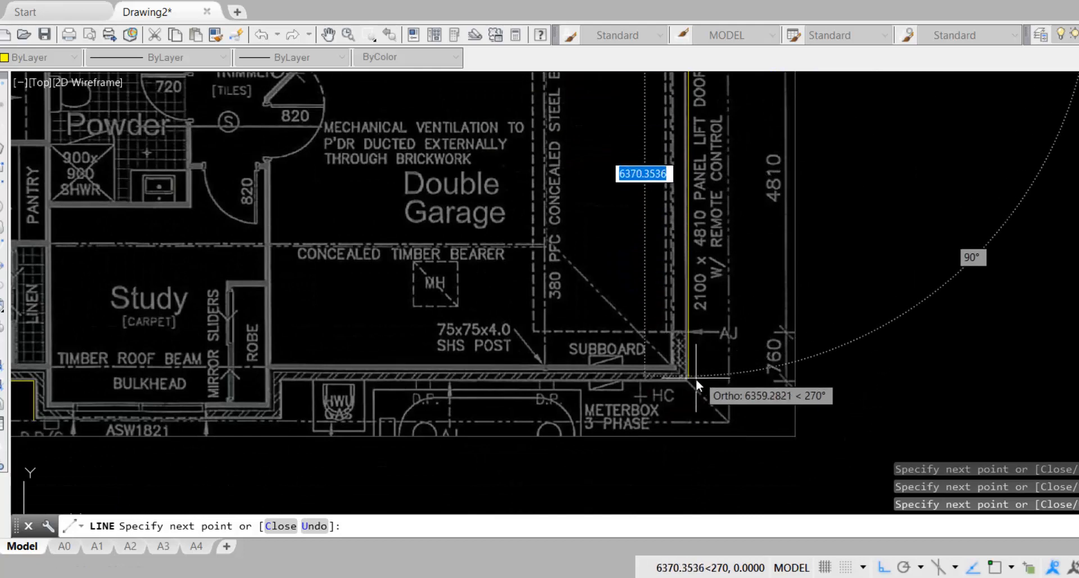
{"action": "scroll", "coordinate": [693, 391], "scroll_direction": "up", "scroll_amount": 2}
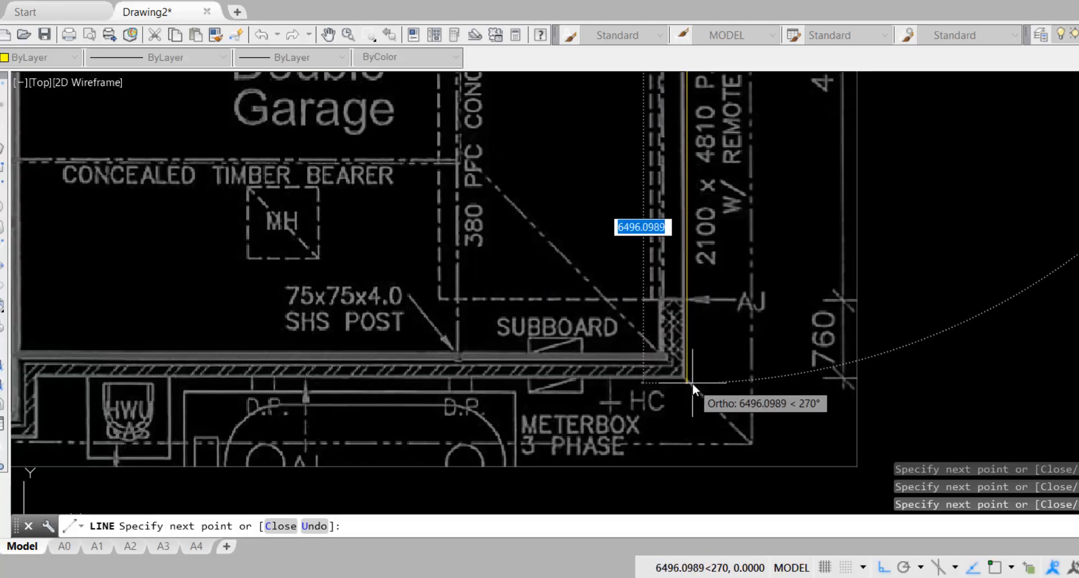
{"action": "left_click", "coordinate": [692, 384]}
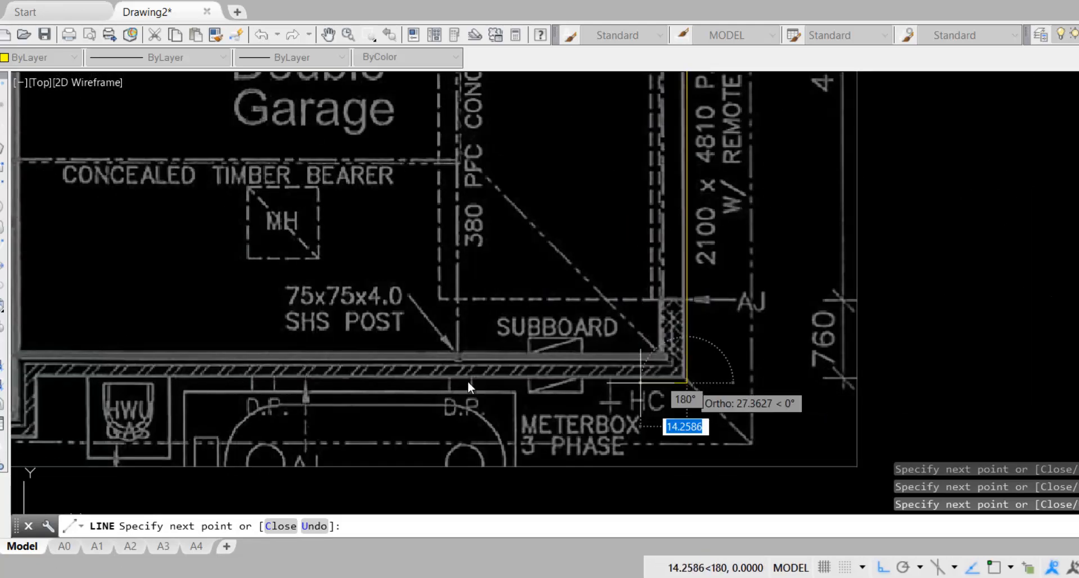
{"action": "left_click", "coordinate": [41, 386]}
{"action": "mouse_move", "coordinate": [41, 386]}
{"action": "middle_mouse_down"}
{"action": "mouse_move", "coordinate": [841, 343]}
{"action": "mouse_move", "coordinate": [949, 285]}
{"action": "middle_mouse_up"}
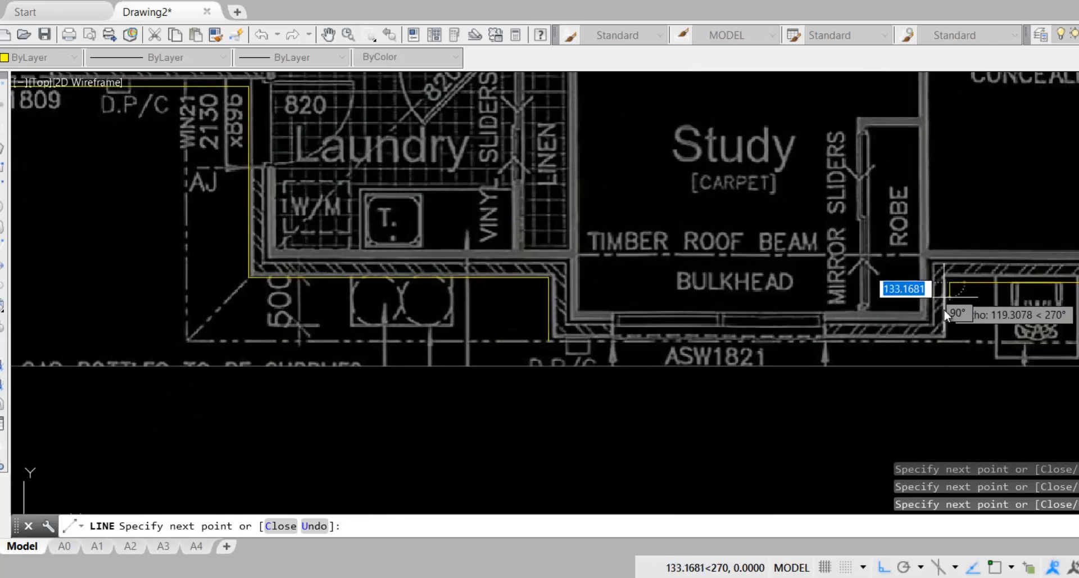
{"action": "left_click", "coordinate": [948, 344]}
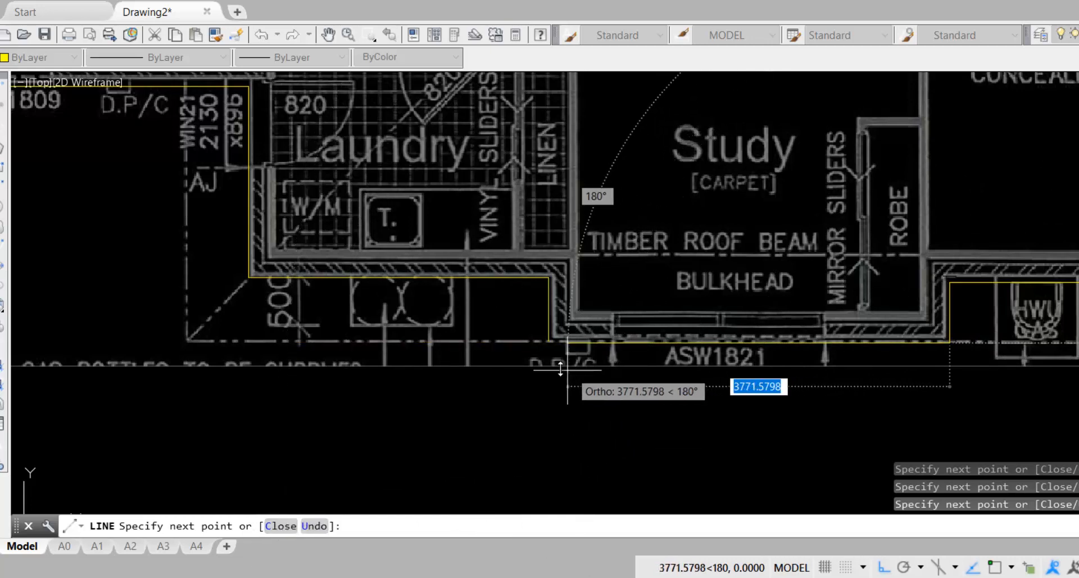
Close the perimeter back to its start point with C, then view the whole floor plan
{"action": "scroll", "coordinate": [562, 368], "scroll_direction": "up", "scroll_amount": 2}
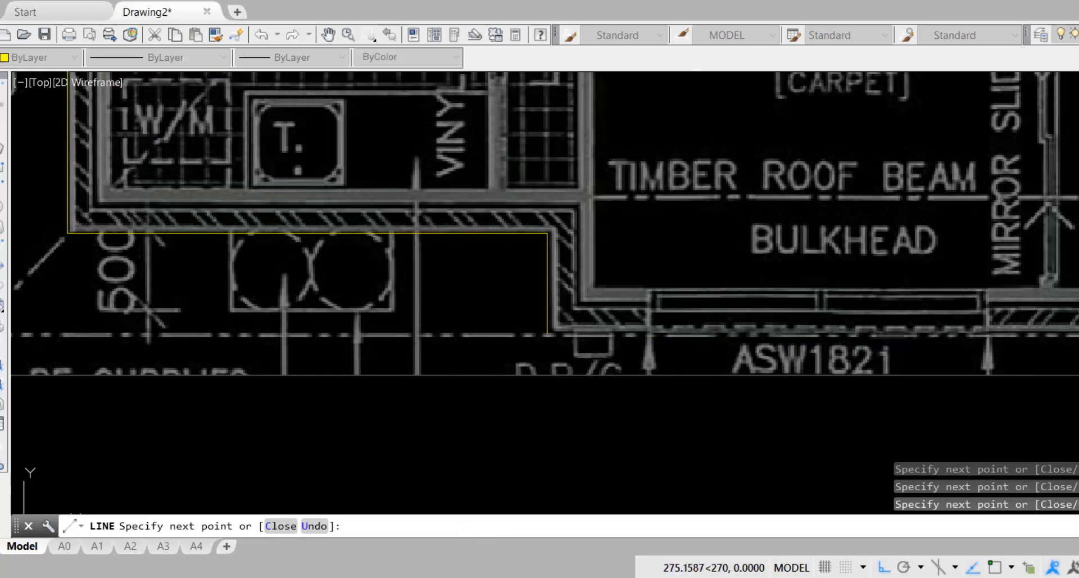
{"action": "scroll", "coordinate": [1069, 343], "scroll_direction": "up", "scroll_amount": 2}
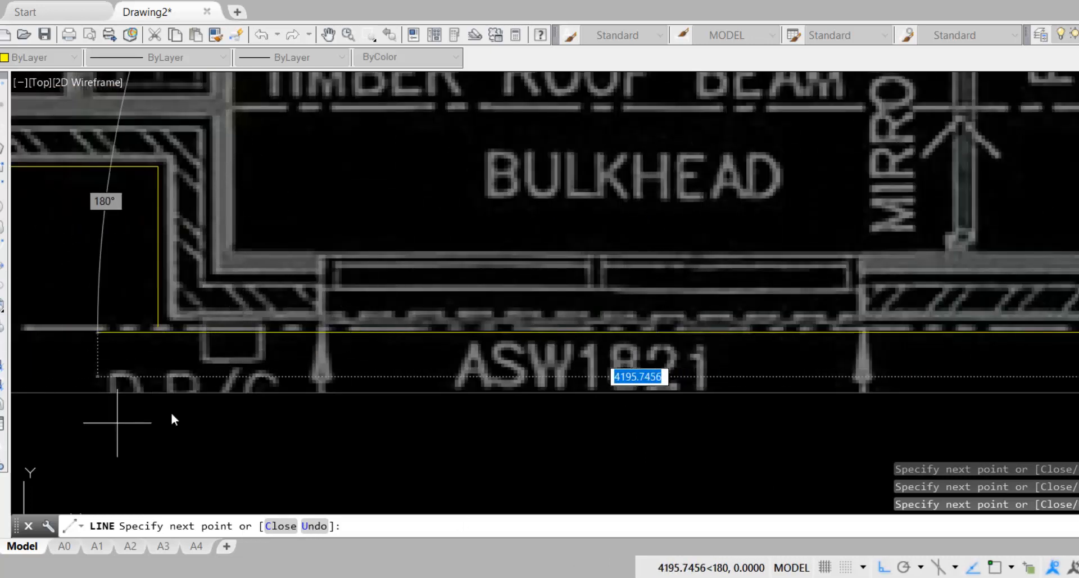
{"action": "type", "text": "c"}
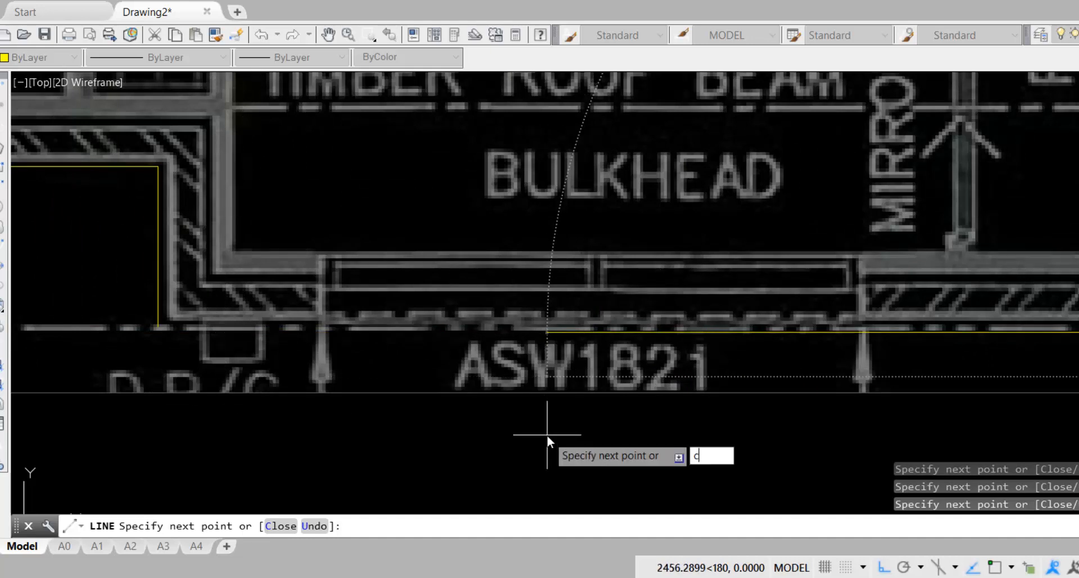
{"action": "key", "text": "Return"}
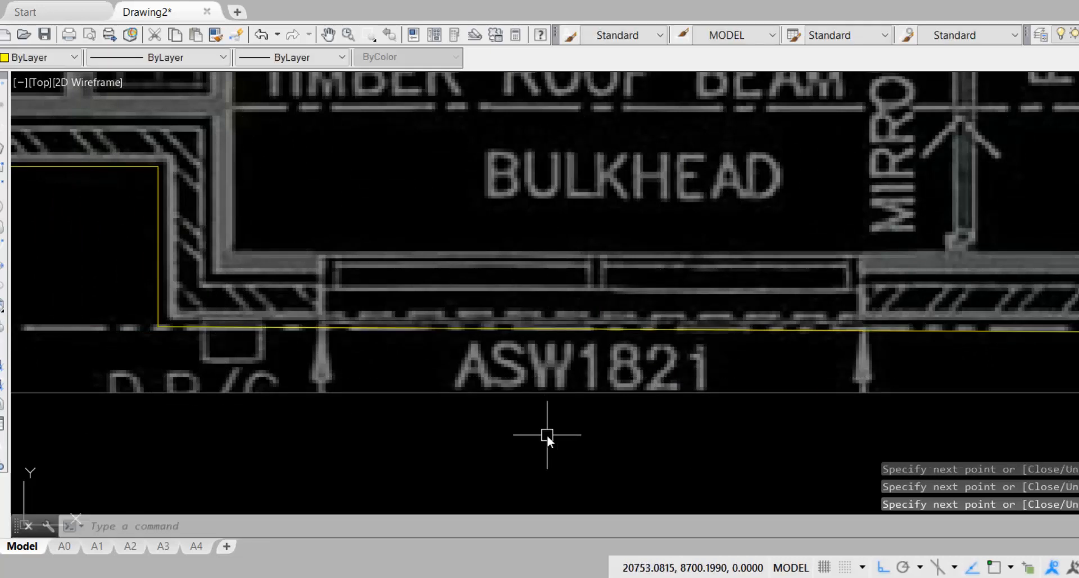
{"action": "scroll", "coordinate": [565, 228], "scroll_direction": "down", "scroll_amount": 5}
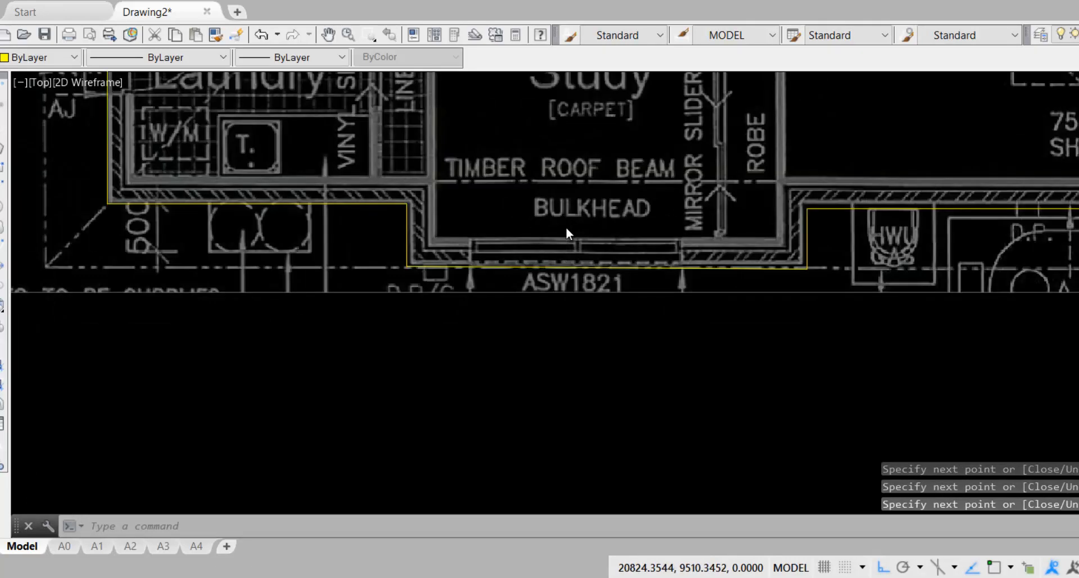
{"action": "middle_click_drag", "start_coordinate": [597, 177], "coordinate": [603, 339]}
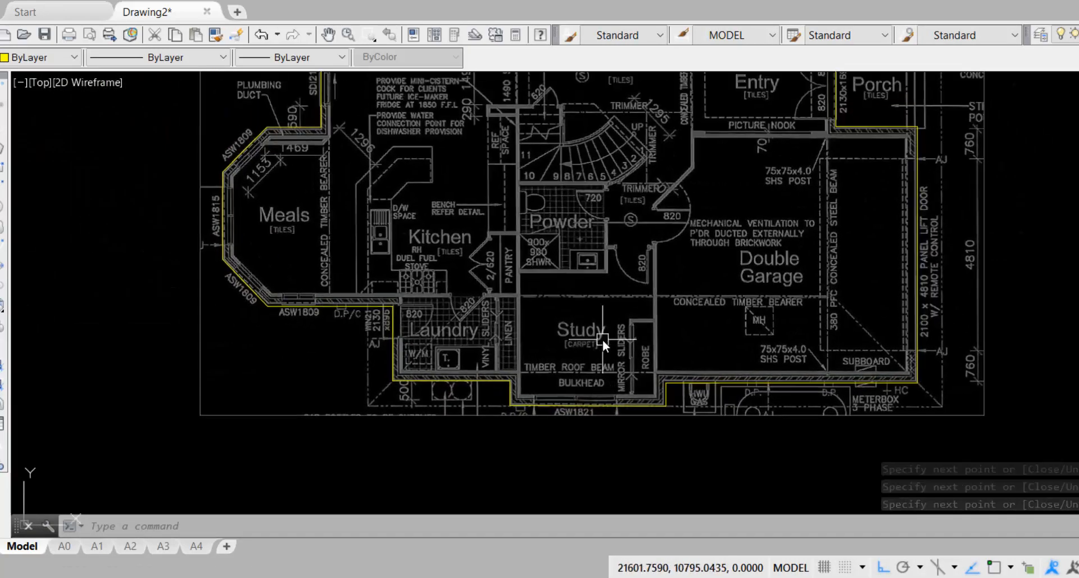
{"action": "scroll", "coordinate": [602, 339], "scroll_direction": "down", "scroll_amount": 2}
{"action": "middle_click_drag", "start_coordinate": [597, 247], "coordinate": [599, 312]}
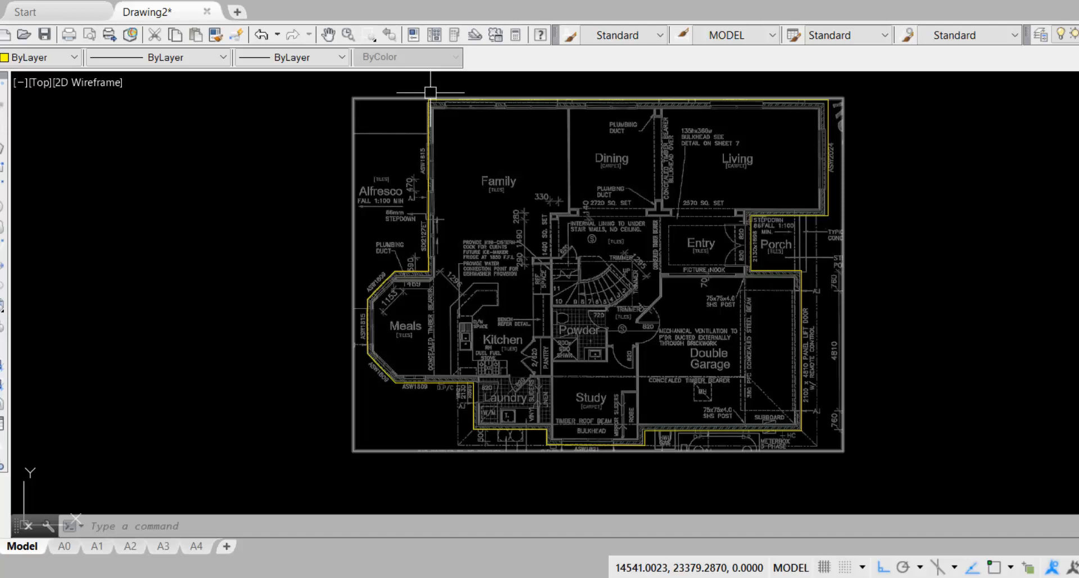
In the iScaf Setup dialog, choose Fine in the Bay Fit Type dropdown and confirm with OK
{"action": "left_click", "coordinate": [636, 1]}
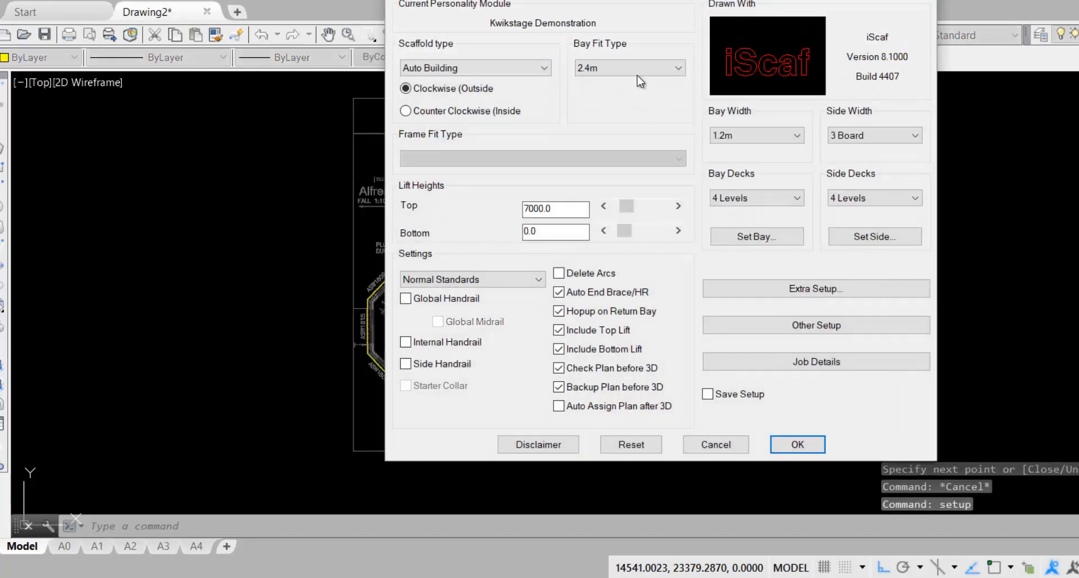
{"action": "left_click", "coordinate": [679, 68]}
{"action": "left_click", "coordinate": [669, 82]}
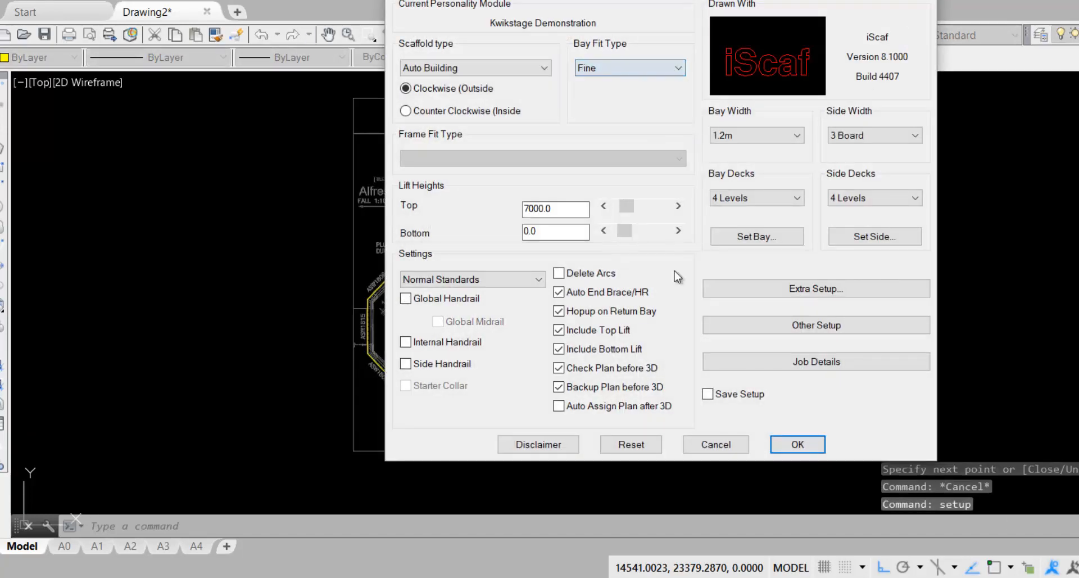
{"action": "left_click", "coordinate": [789, 445]}
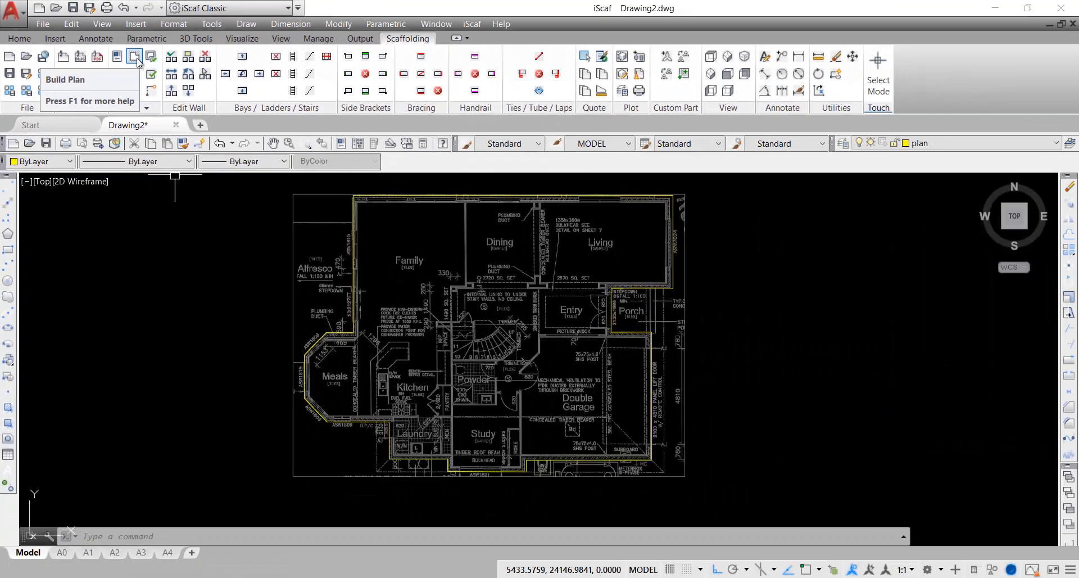
Run iScaf Build Plan to generate 2D scaffold bays from the traced perimeter
{"action": "left_click", "coordinate": [472, 23]}
{"action": "mouse_move", "coordinate": [495, 93]}
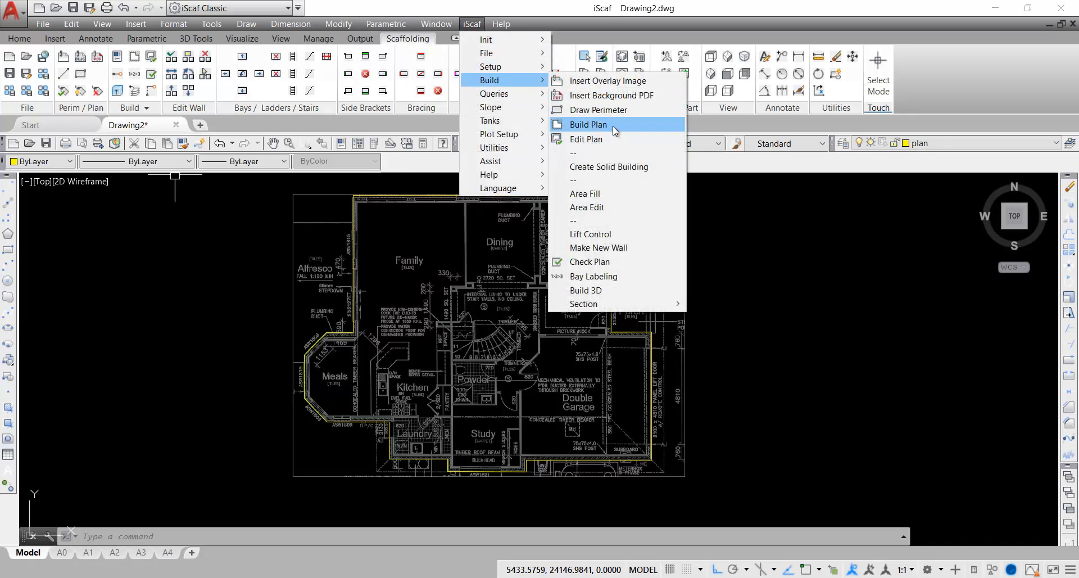
{"action": "left_click", "coordinate": [588, 125]}
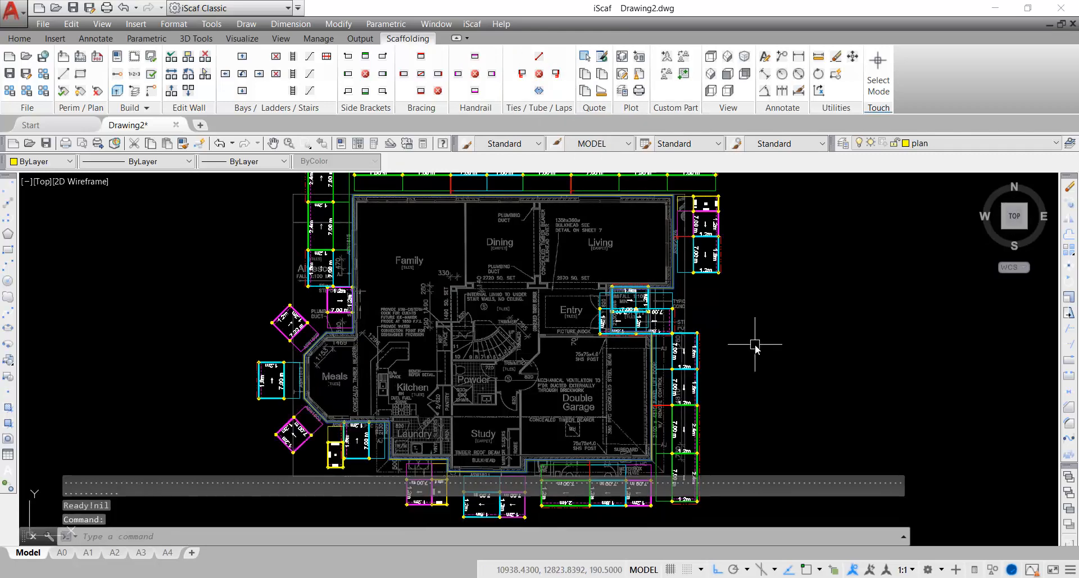
Review the bay layout and inspect the small bay near Entry, cancelling the quick edit
{"action": "scroll", "coordinate": [753, 343], "scroll_direction": "down", "scroll_amount": 2}
{"action": "middle_click_drag", "start_coordinate": [731, 334], "coordinate": [492, 343]}
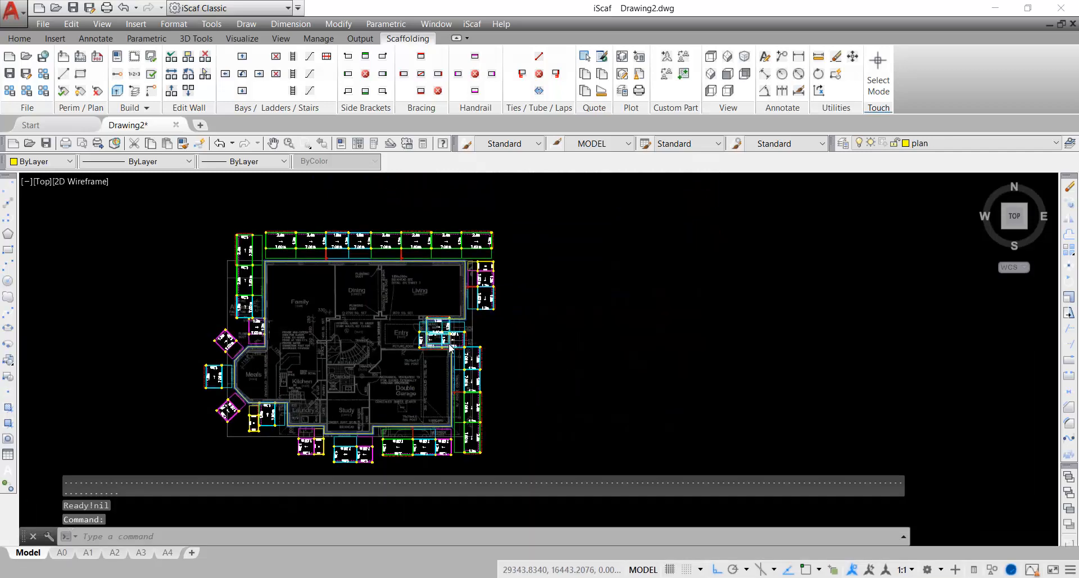
{"action": "scroll", "coordinate": [450, 348], "scroll_direction": "up", "scroll_amount": 4}
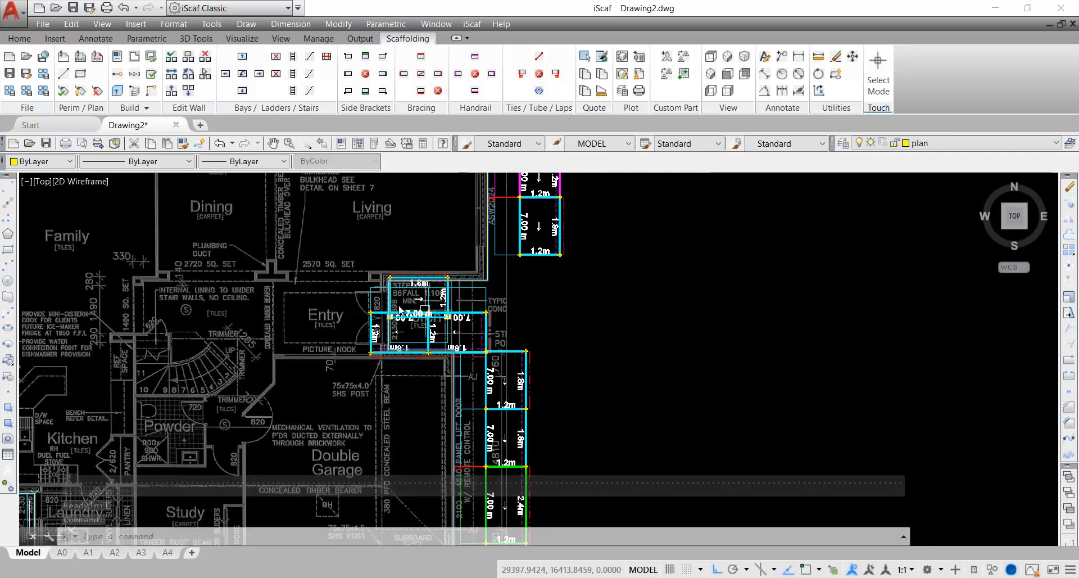
{"action": "left_click", "coordinate": [405, 285]}
{"action": "double_click", "coordinate": [406, 285]}
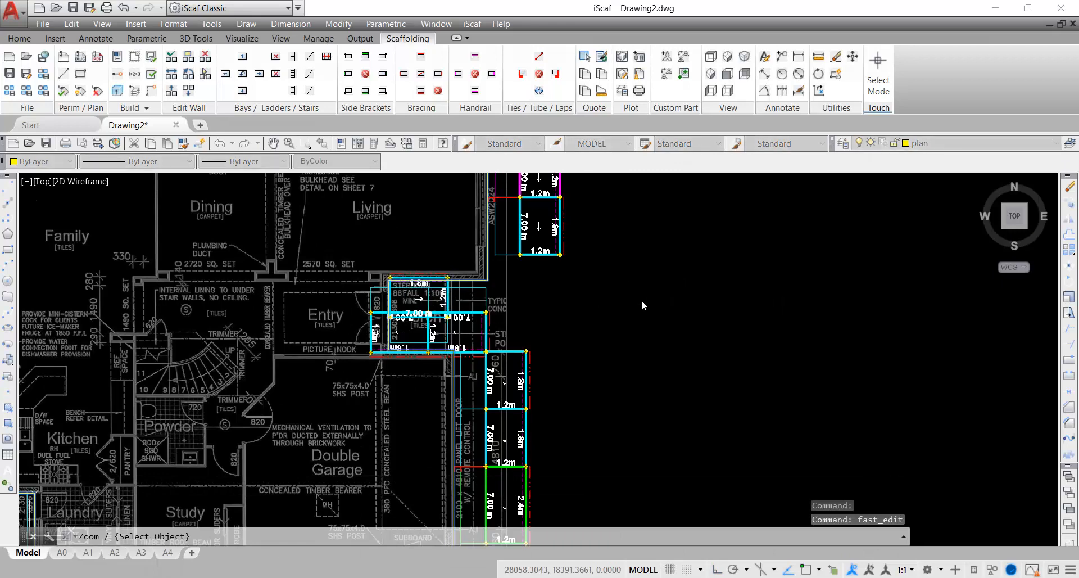
{"action": "key", "text": "Escape"}
{"action": "scroll", "coordinate": [642, 299], "scroll_direction": "down", "scroll_amount": 5}
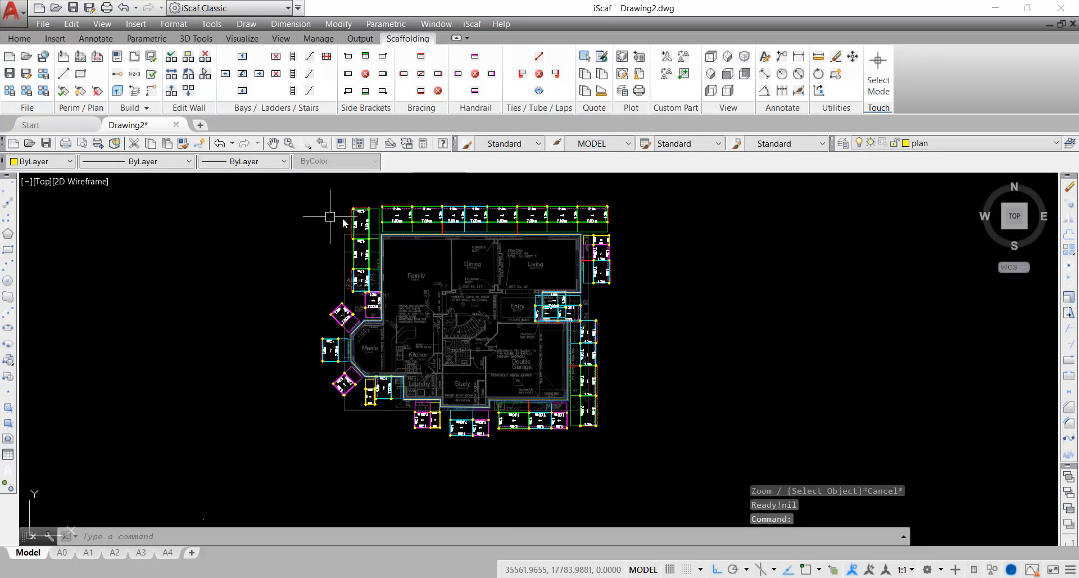
{"action": "scroll", "coordinate": [518, 255], "scroll_direction": "up", "scroll_amount": 5}
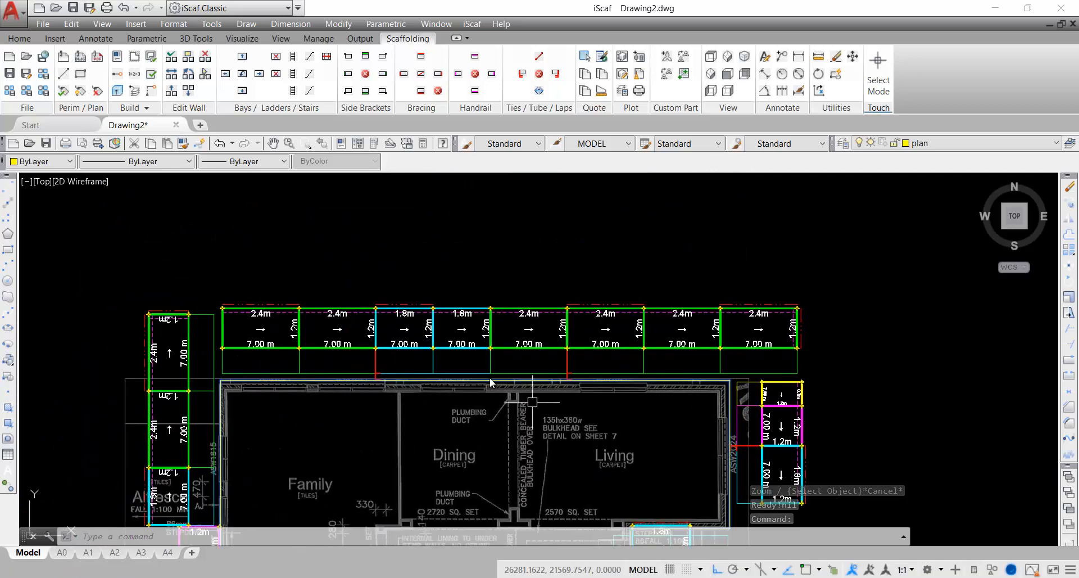
Close Drawing2 discarding its changes, then start a new blank Drawing3
{"action": "left_click", "coordinate": [176, 127]}
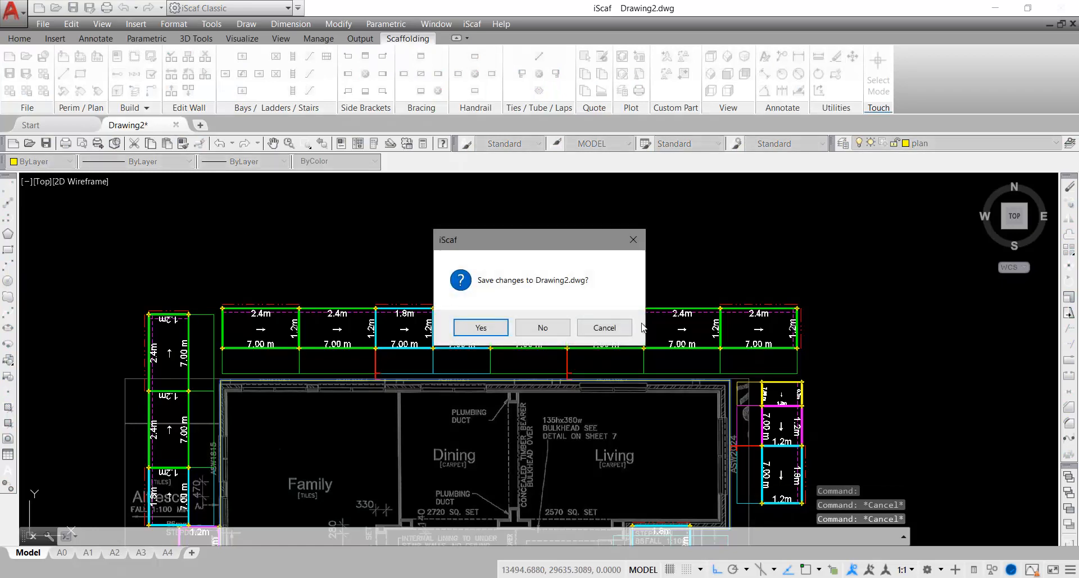
{"action": "left_click", "coordinate": [564, 331]}
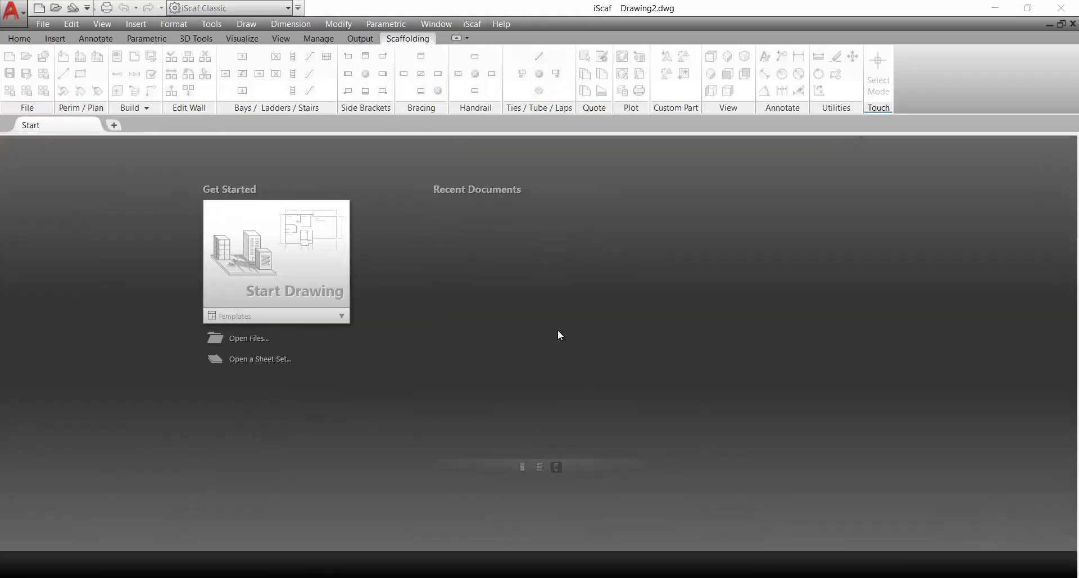
{"action": "left_click", "coordinate": [265, 277]}
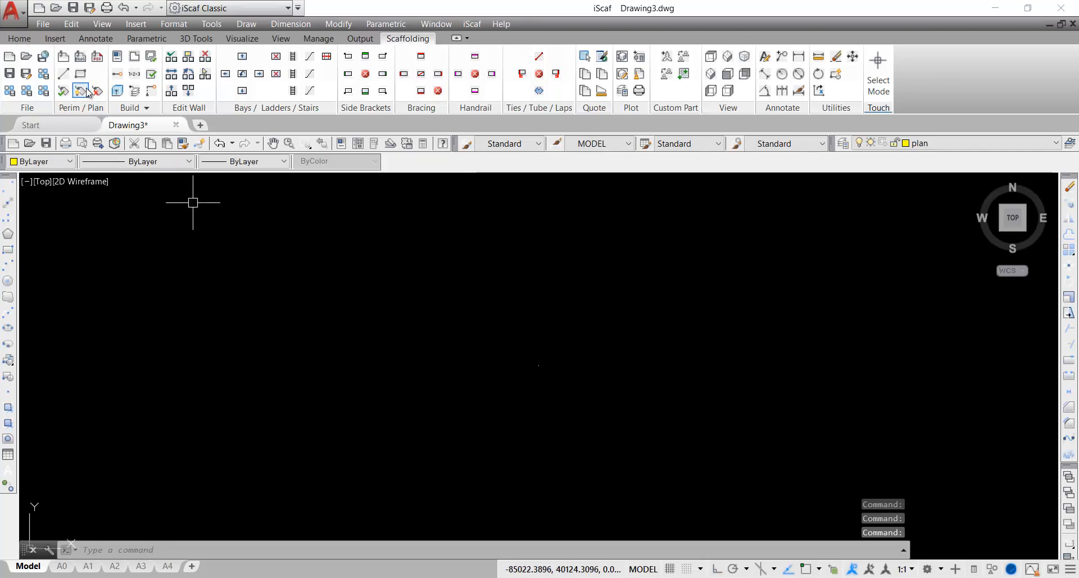
Choose _3Full_Plans_Example.pdf as an underlay and view its site plan page in Acrobat
{"action": "left_click", "coordinate": [97, 58]}
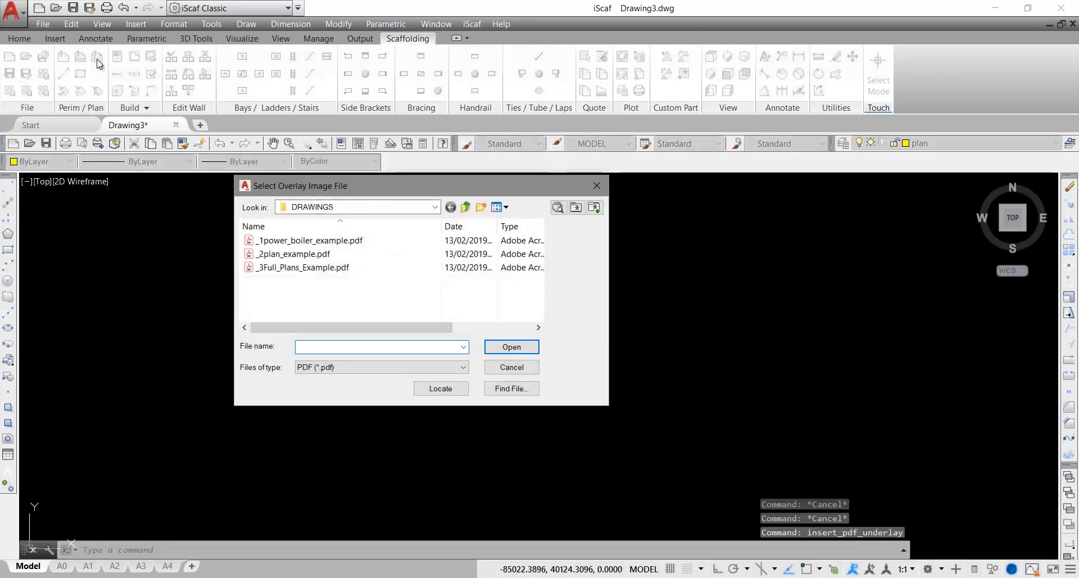
{"action": "left_click", "coordinate": [318, 269]}
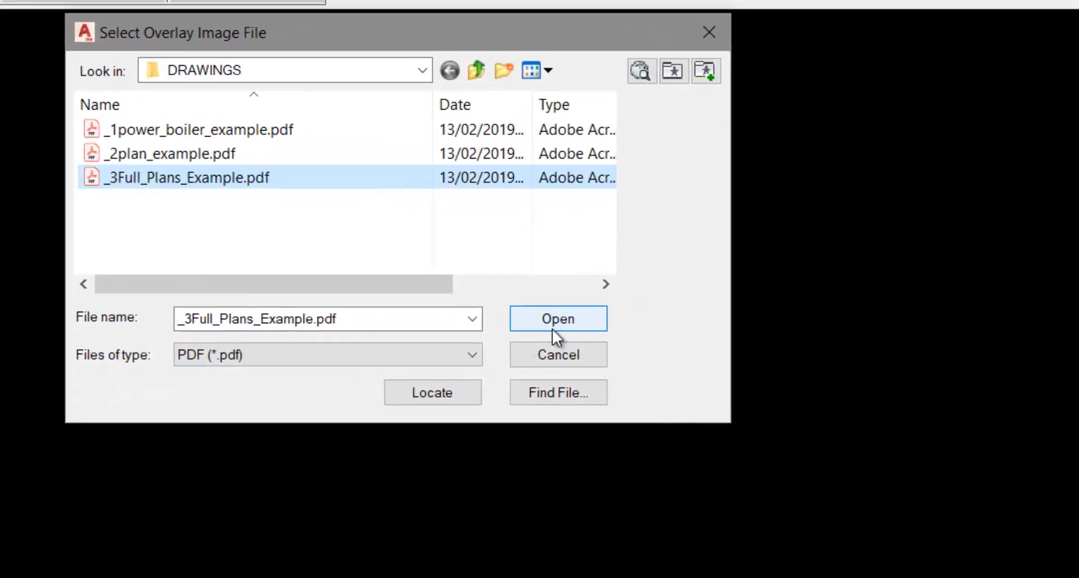
{"action": "left_click", "coordinate": [511, 350]}
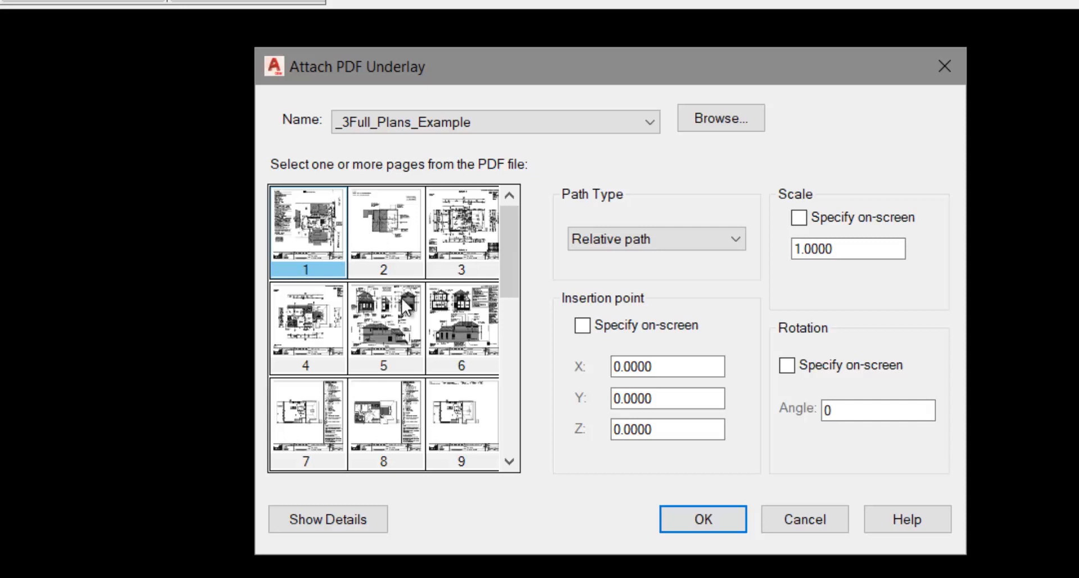
{"action": "left_click_drag", "start_coordinate": [508, 262], "coordinate": [508, 366]}
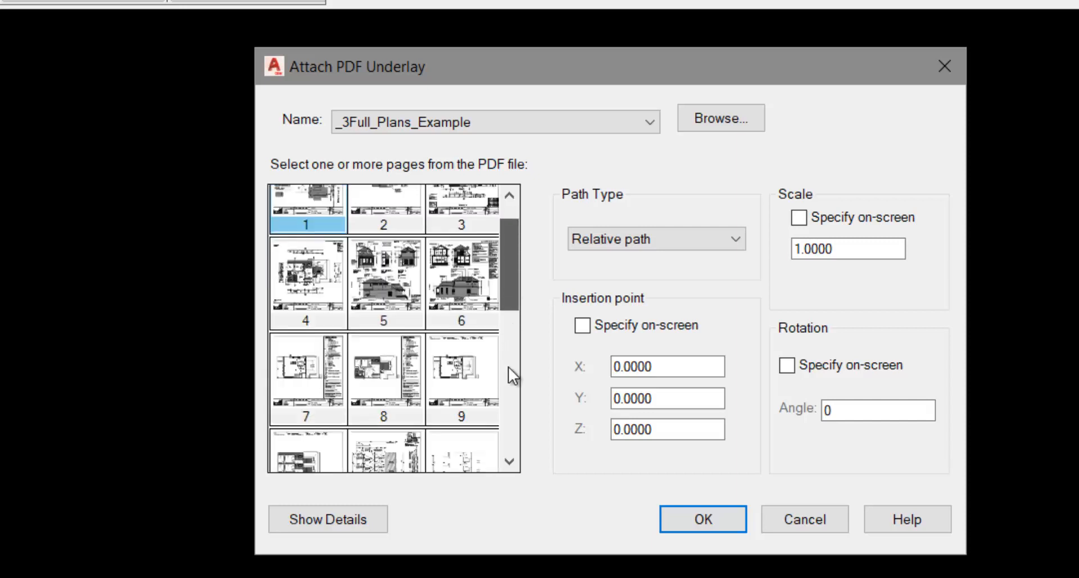
{"action": "left_click_drag", "start_coordinate": [511, 266], "coordinate": [510, 211]}
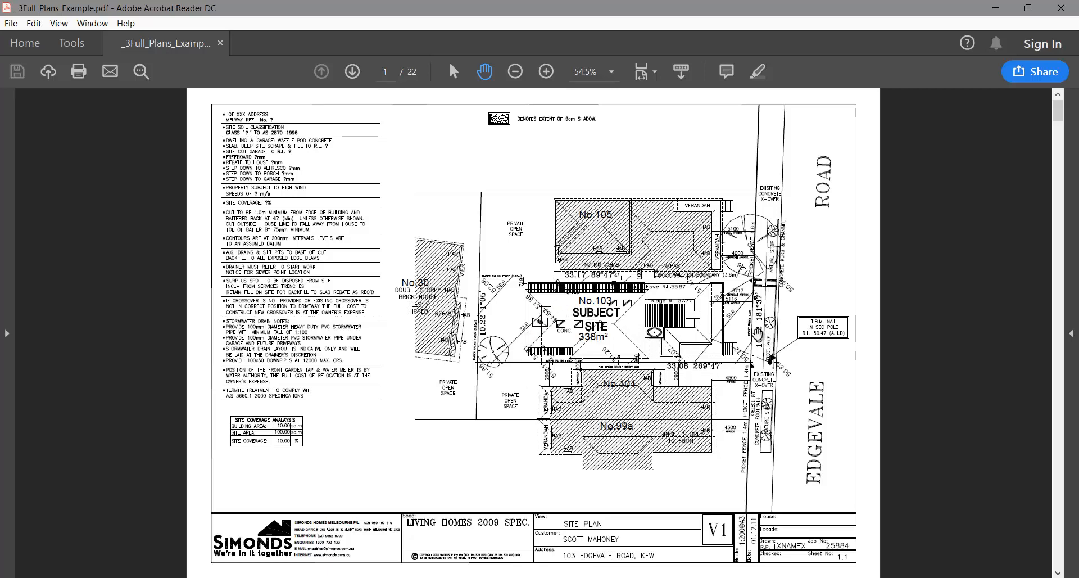
Page forward past the demolition plan to the page-3 ground floor plan
{"action": "left_click", "coordinate": [1059, 501]}
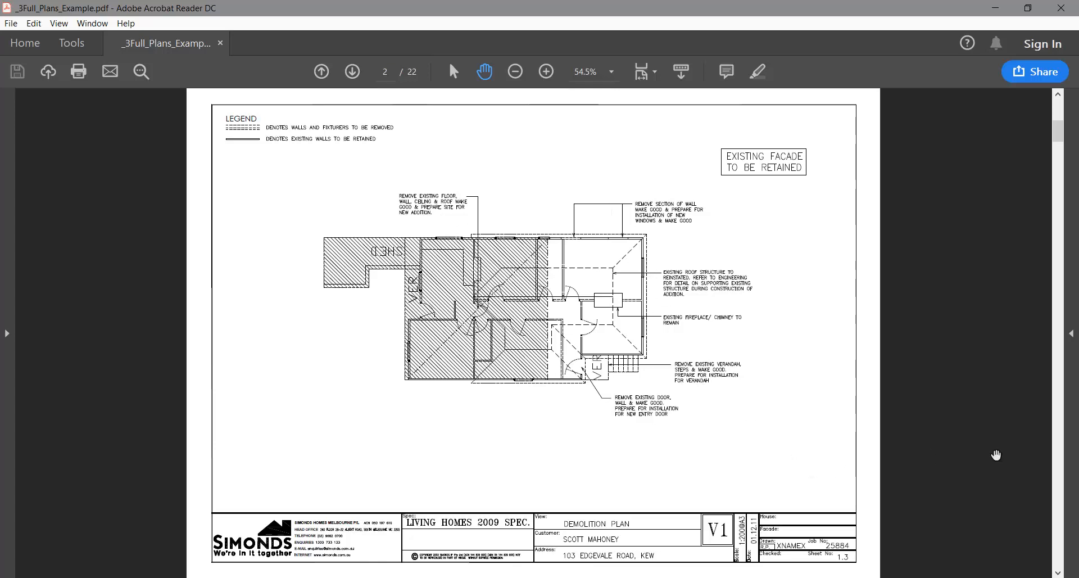
{"action": "left_click", "coordinate": [1058, 412]}
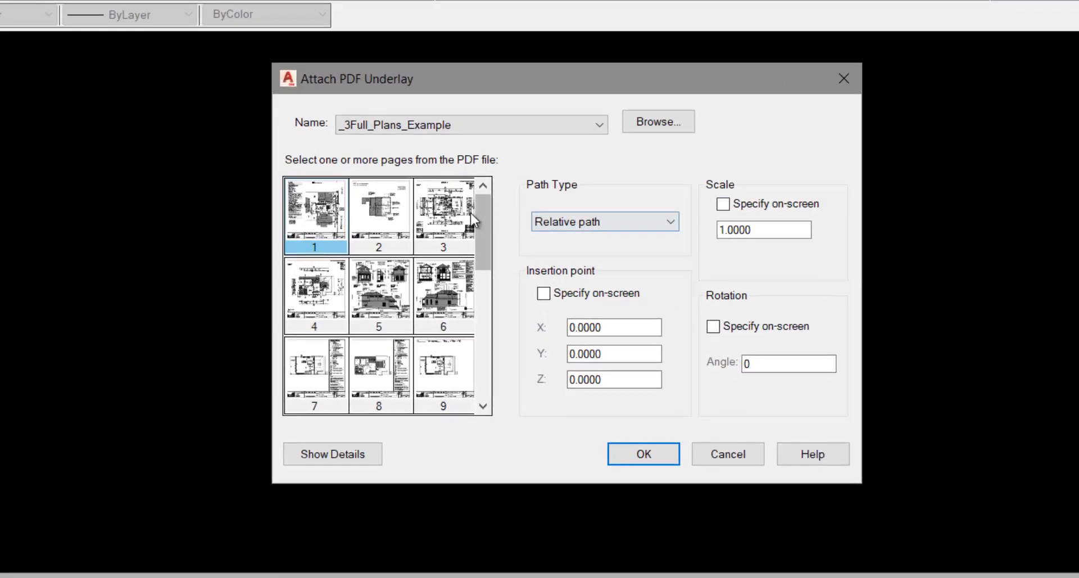
Attach page 3 of the plan set and pick the start of the OVERALL dimension line
{"action": "left_click", "coordinate": [446, 224]}
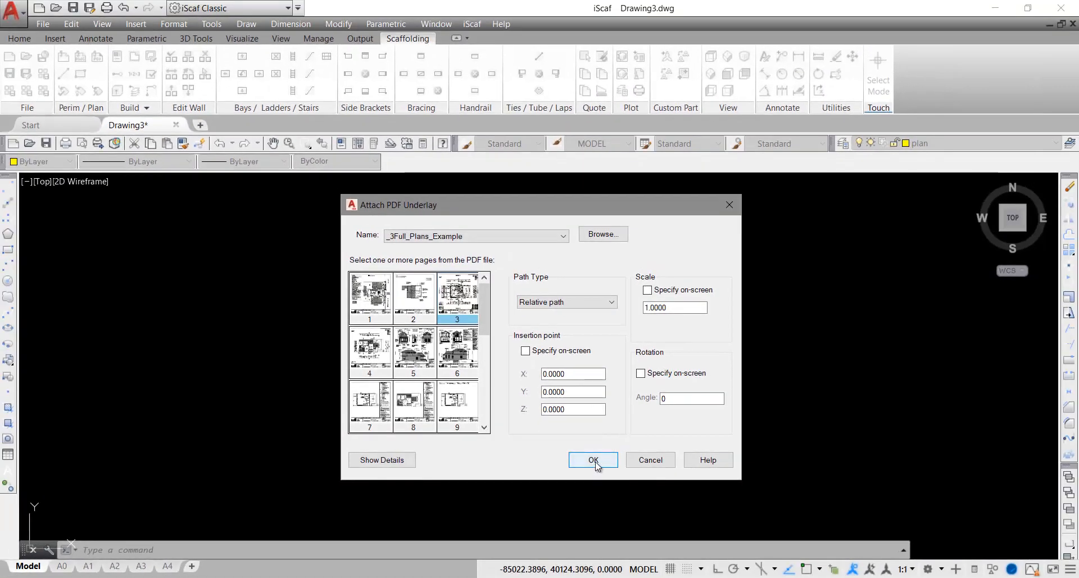
{"action": "left_click", "coordinate": [594, 460]}
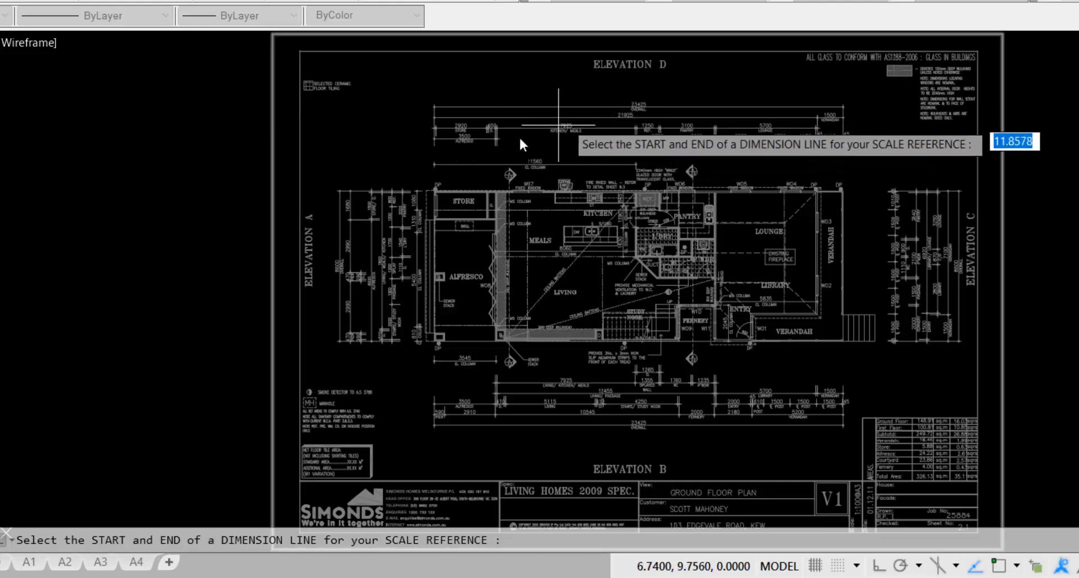
{"action": "scroll", "coordinate": [497, 121], "scroll_direction": "up", "scroll_amount": 4}
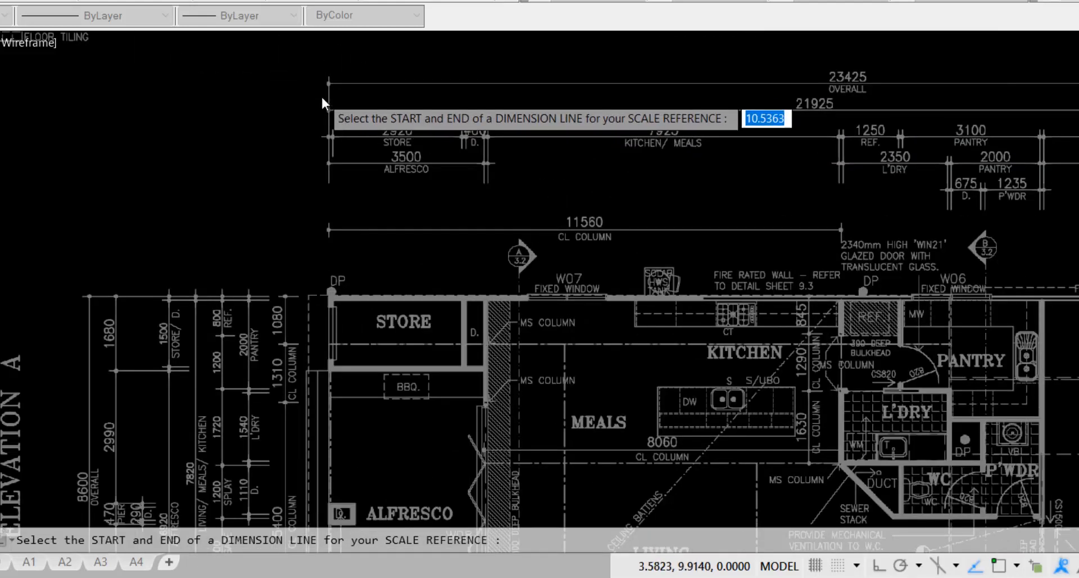
{"action": "scroll", "coordinate": [322, 96], "scroll_direction": "up", "scroll_amount": 4}
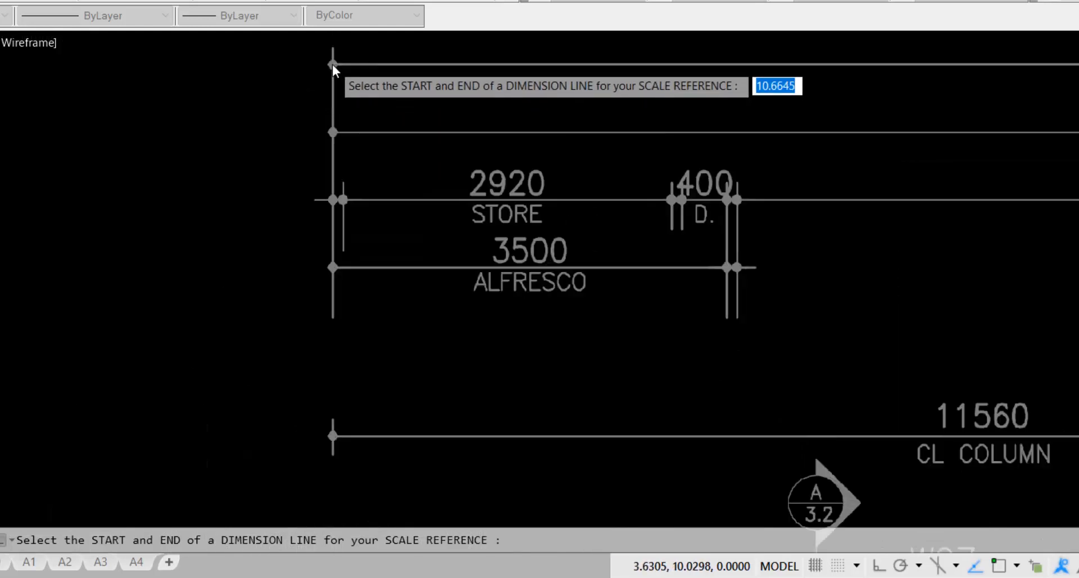
{"action": "scroll", "coordinate": [332, 64], "scroll_direction": "up", "scroll_amount": 2}
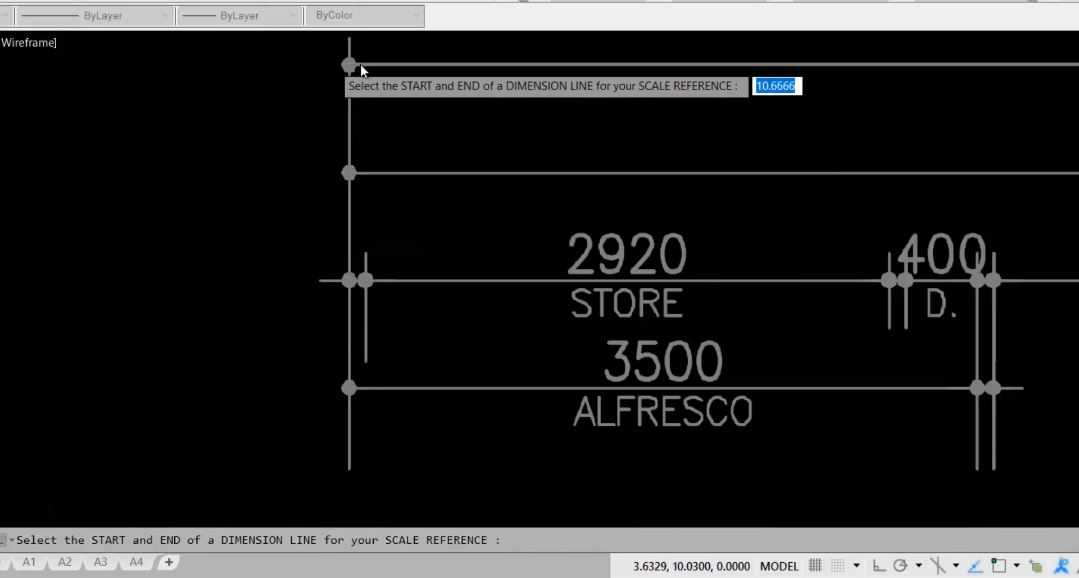
{"action": "scroll", "coordinate": [361, 65], "scroll_direction": "up", "scroll_amount": 4}
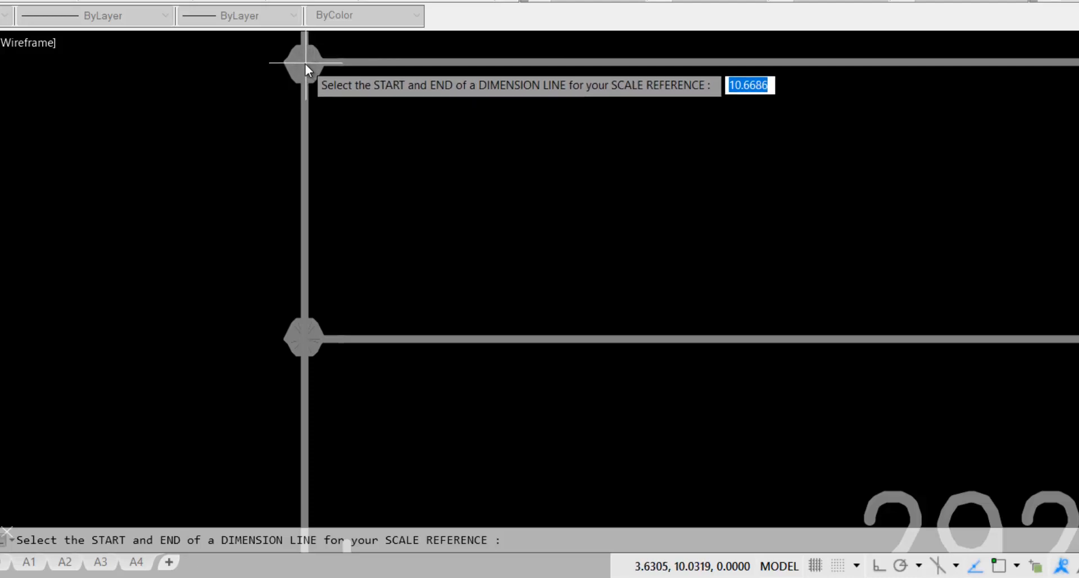
{"action": "left_click", "coordinate": [305, 63]}
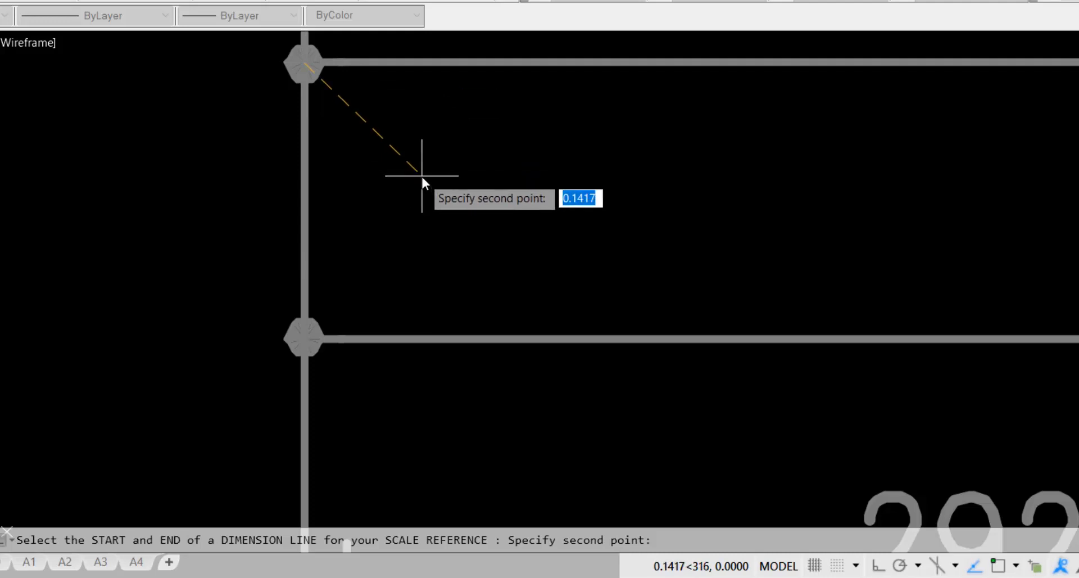
Pick the far end of the OVERALL dimension and begin entering 23425 as its length
{"action": "scroll", "coordinate": [421, 174], "scroll_direction": "down", "scroll_amount": 6}
{"action": "scroll", "coordinate": [421, 175], "scroll_direction": "down", "scroll_amount": 4}
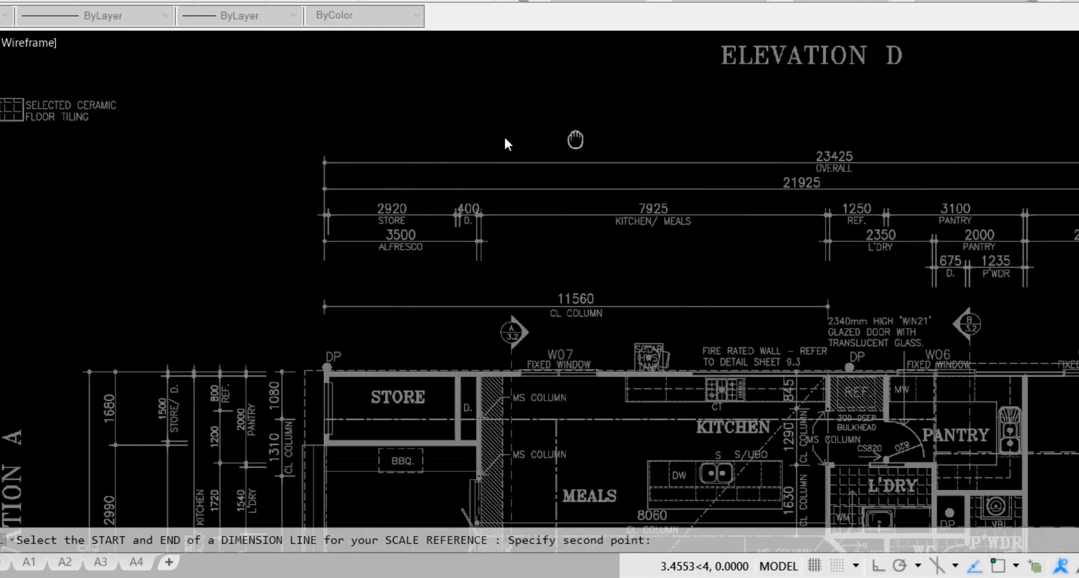
{"action": "middle_click_drag", "start_coordinate": [573, 139], "coordinate": [136, 136]}
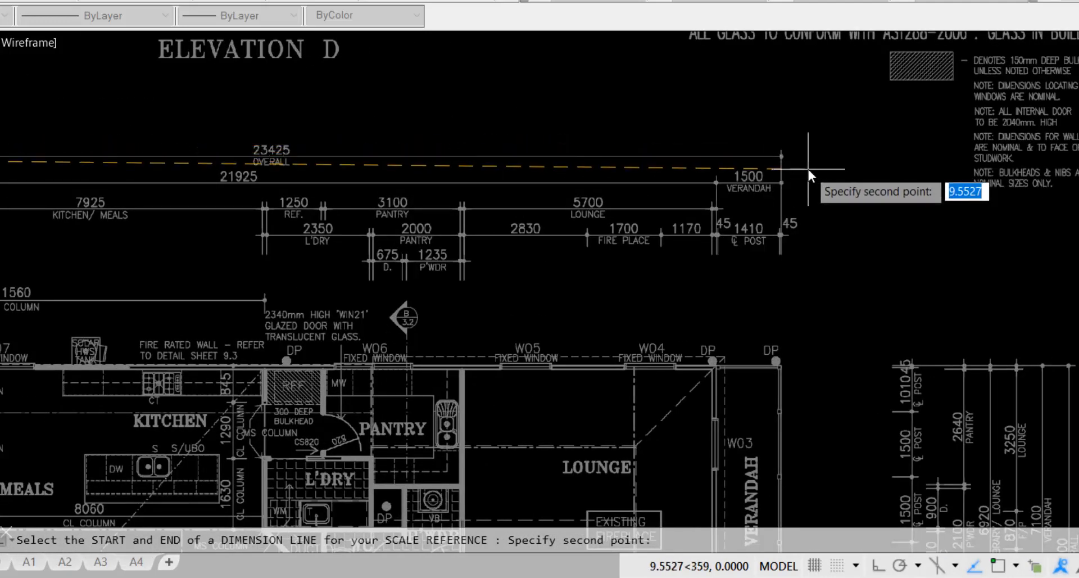
{"action": "middle_click_drag", "start_coordinate": [809, 170], "coordinate": [741, 170]}
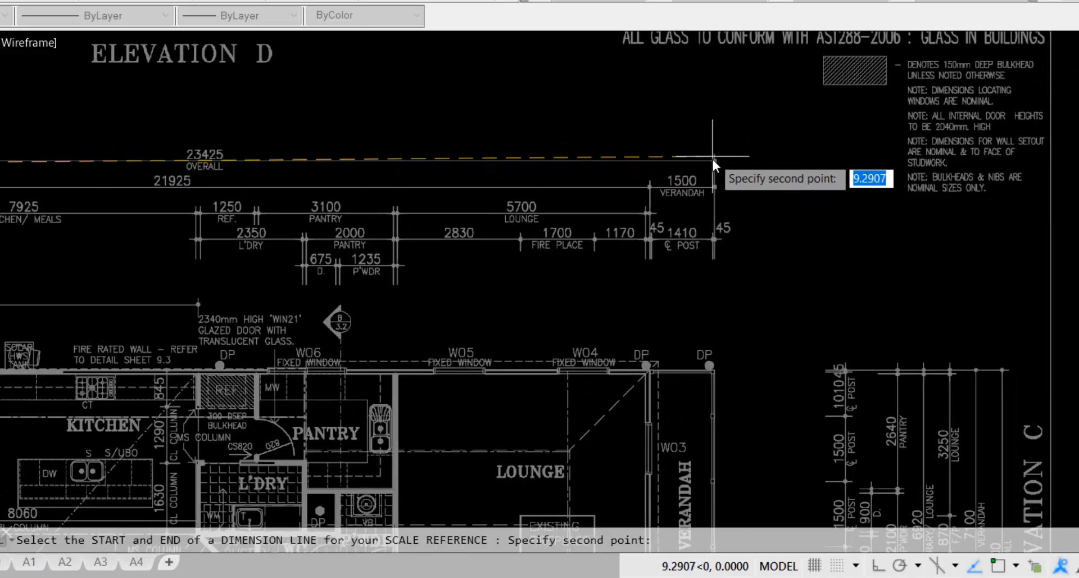
{"action": "scroll", "coordinate": [722, 166], "scroll_direction": "up", "scroll_amount": 5}
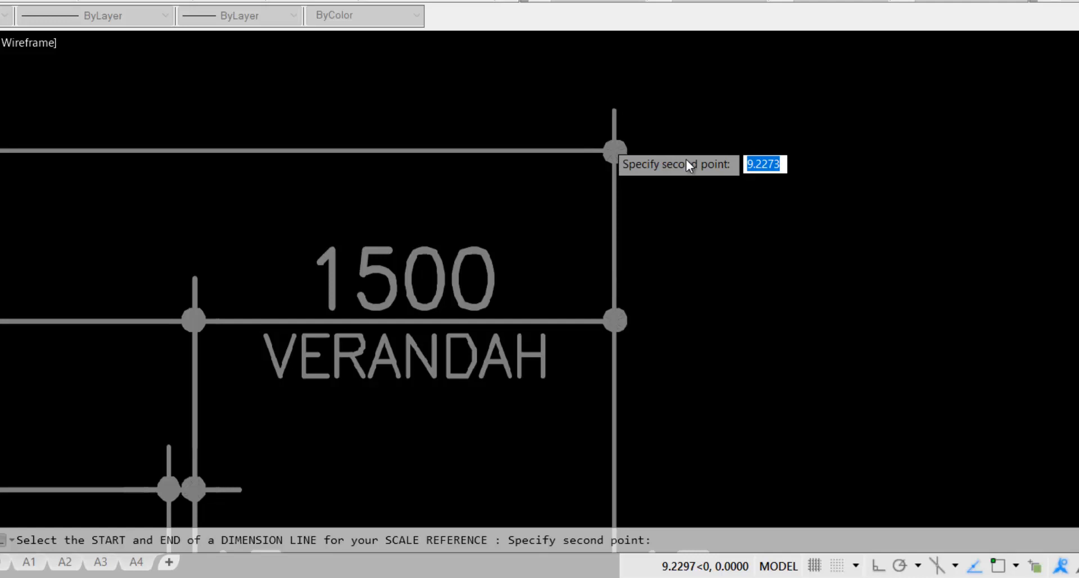
{"action": "scroll", "coordinate": [685, 159], "scroll_direction": "up", "scroll_amount": 3}
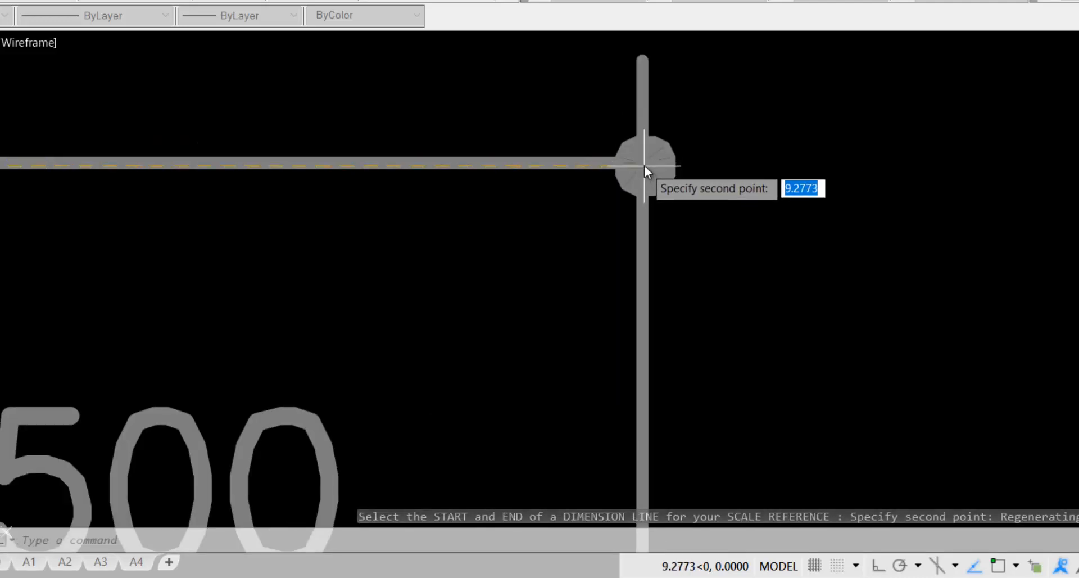
{"action": "left_click", "coordinate": [644, 164]}
{"action": "scroll", "coordinate": [458, 174], "scroll_direction": "down", "scroll_amount": 6}
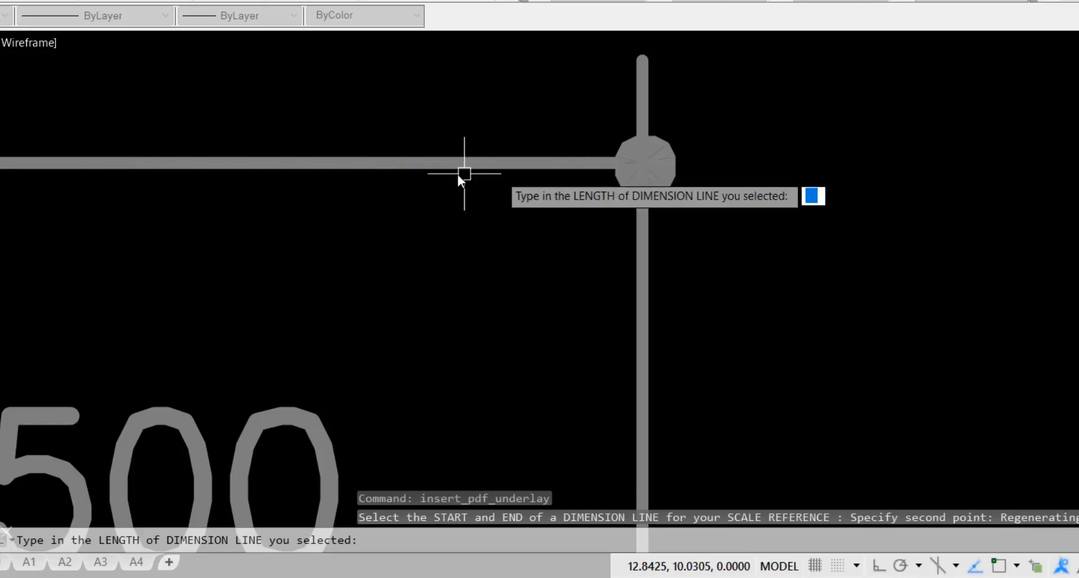
{"action": "middle_click_drag", "start_coordinate": [375, 164], "coordinate": [995, 169]}
{"action": "middle_click_drag", "start_coordinate": [120, 133], "coordinate": [719, 184]}
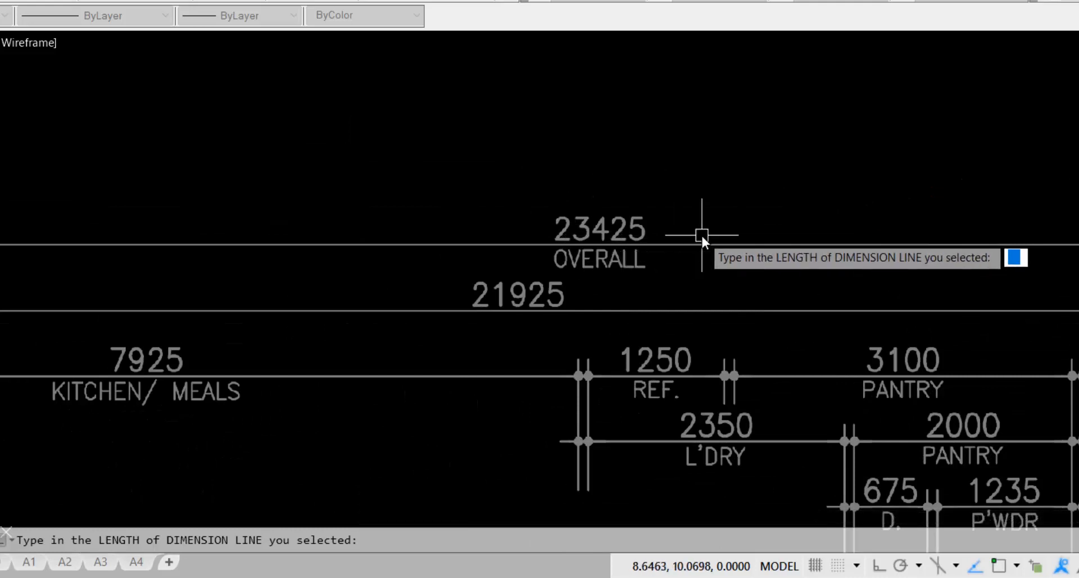
{"action": "type", "text": "23425"}
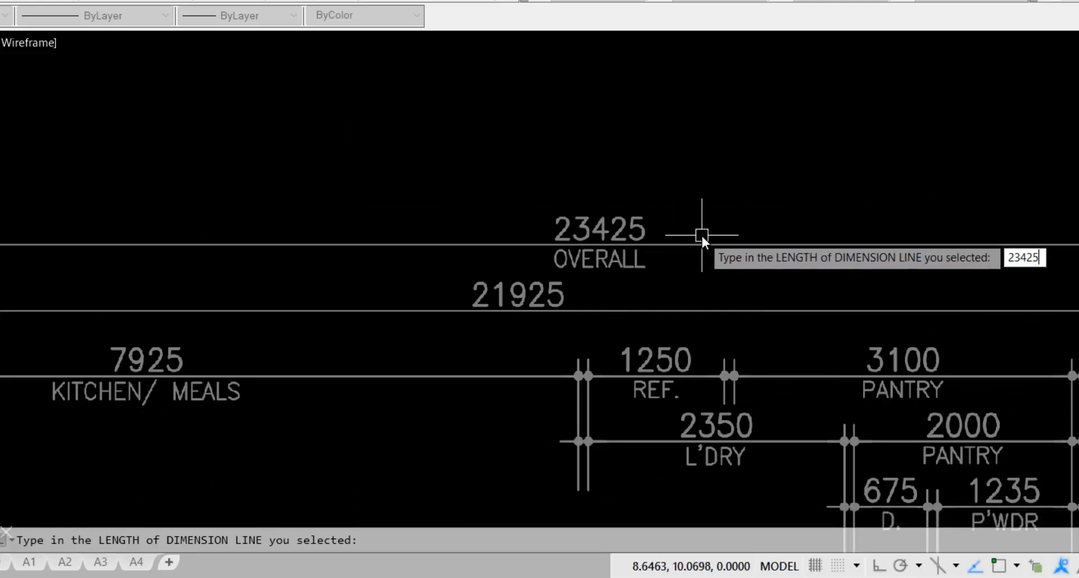
Accept the 23425 reference length, clip the underlay to the house rectangle, and REGEN
{"action": "key", "text": "Return"}
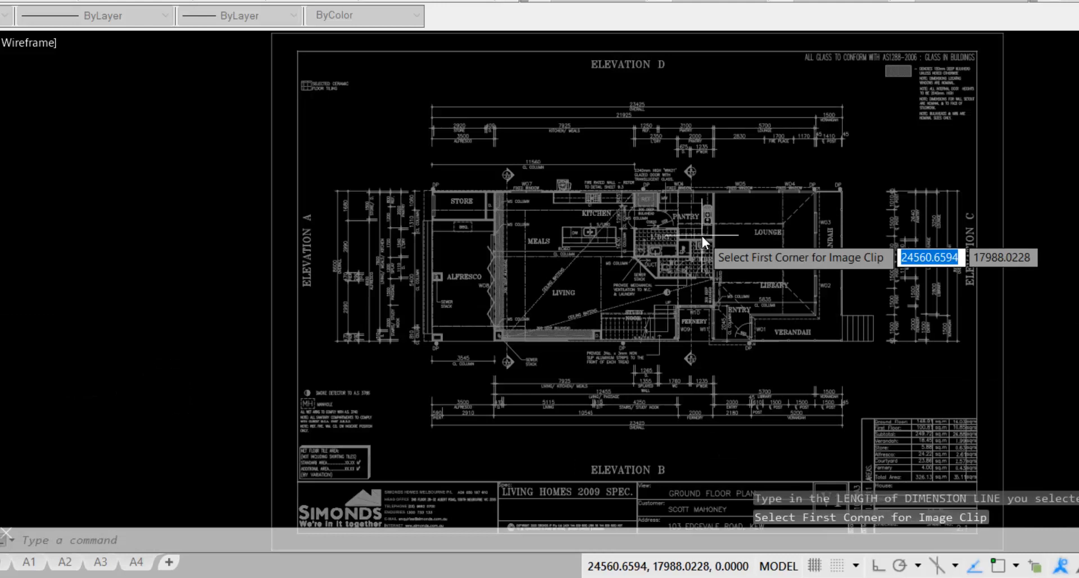
{"action": "left_click", "coordinate": [423, 181]}
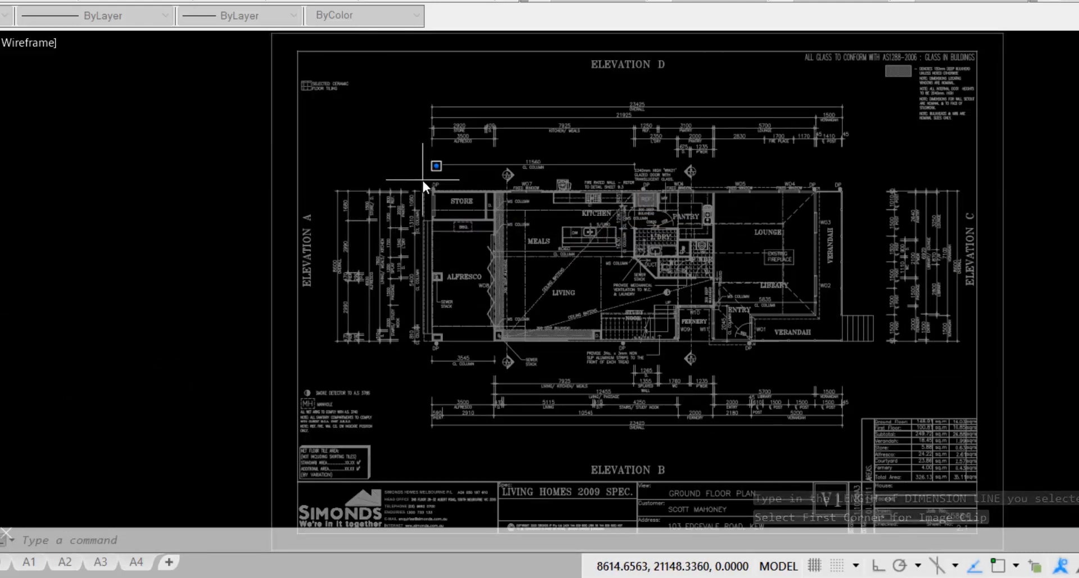
{"action": "left_click", "coordinate": [882, 349]}
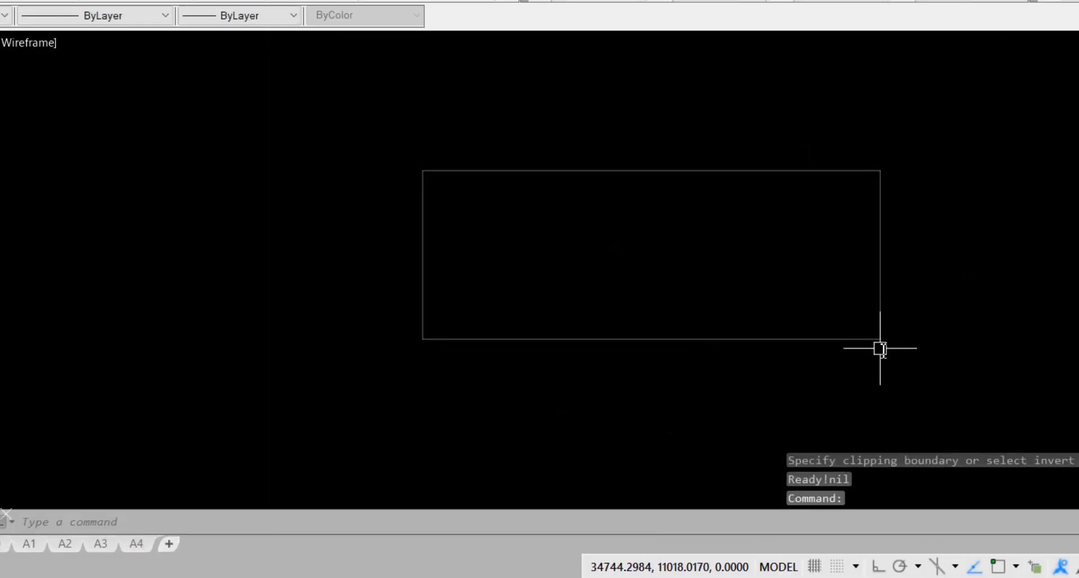
{"action": "type", "text": "REGEN"}
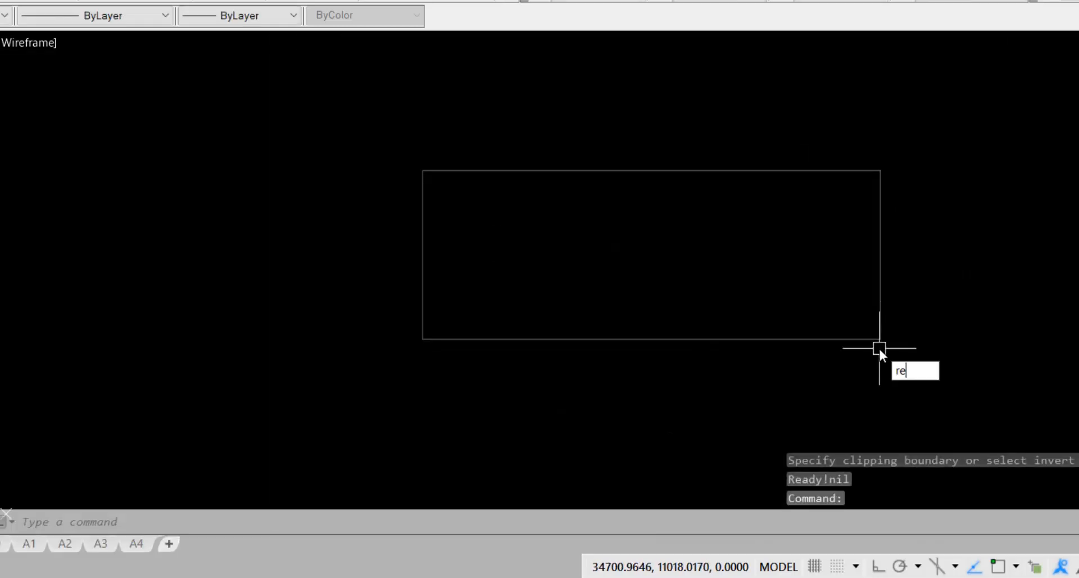
{"action": "key", "text": "Return"}
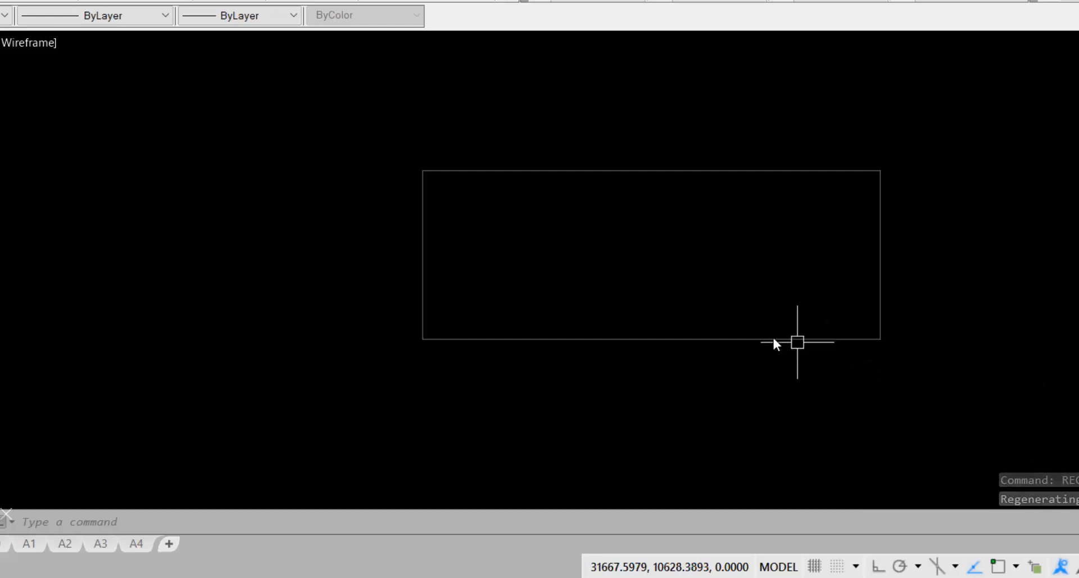
Zoom into the clipped ground floor plan to inspect rooms from Store to Verandah
{"action": "mouse_move", "coordinate": [754, 333]}
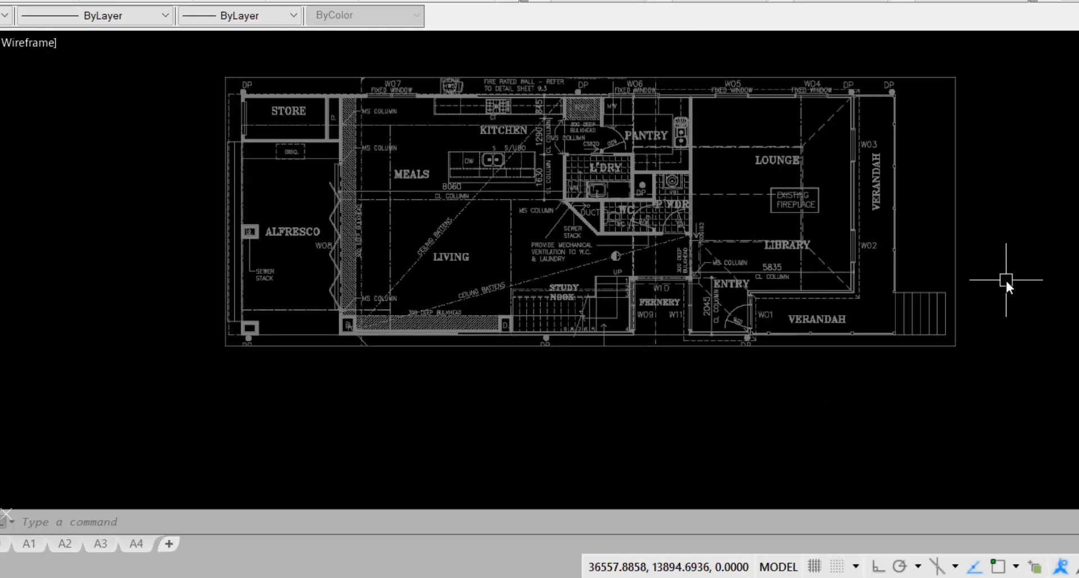
{"action": "scroll", "coordinate": [425, 177], "scroll_direction": "up", "scroll_amount": 2}
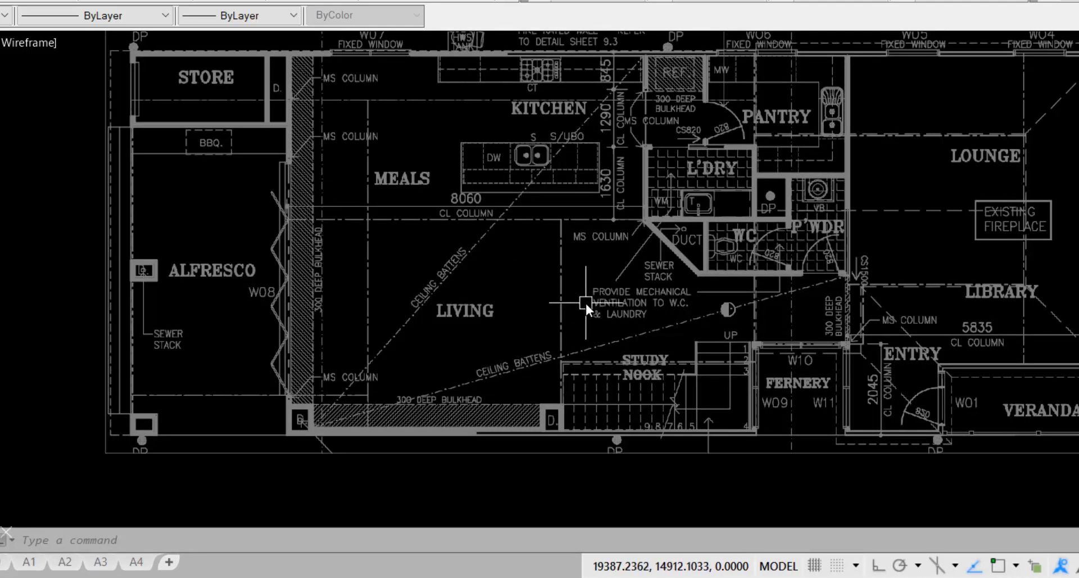
{"action": "scroll", "coordinate": [585, 302], "scroll_direction": "down", "scroll_amount": 2}
{"action": "scroll", "coordinate": [579, 261], "scroll_direction": "up", "scroll_amount": 2}
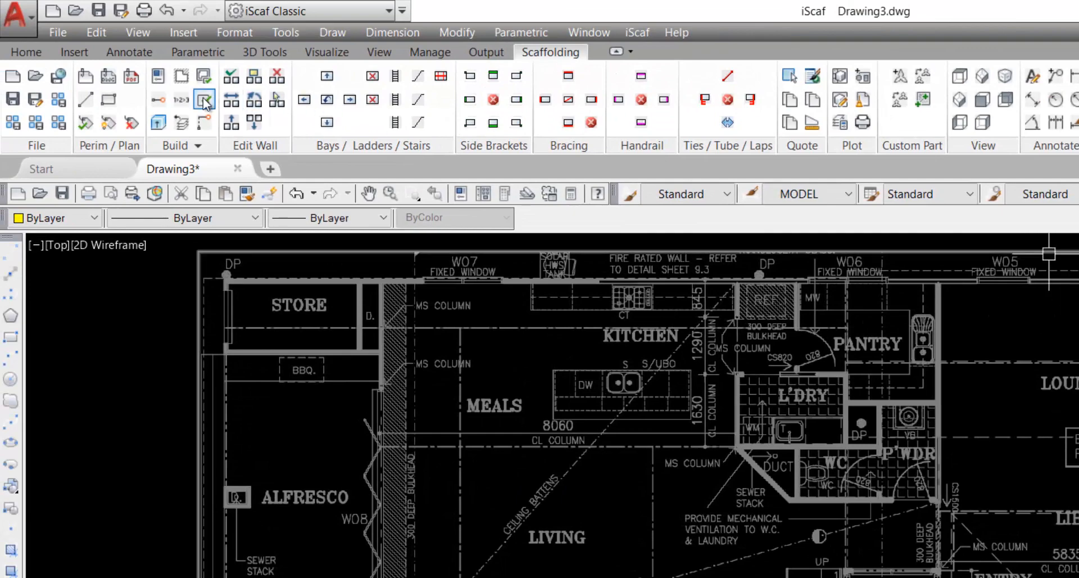
Raise Overlay Transparency in Other Setup from 50 to 70 and confirm both setup dialogs
{"action": "left_click", "coordinate": [158, 76]}
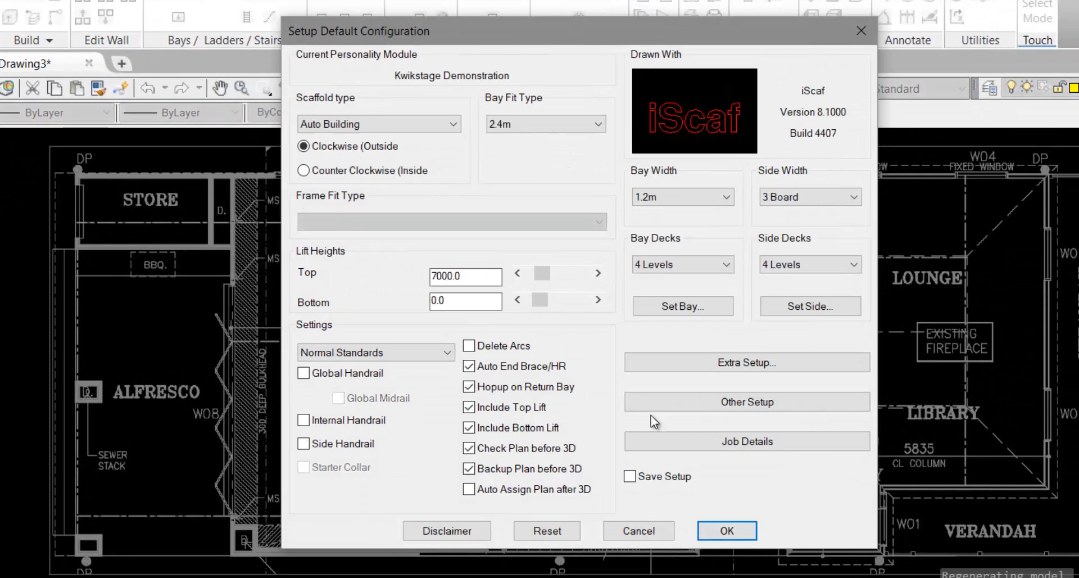
{"action": "left_click", "coordinate": [744, 408]}
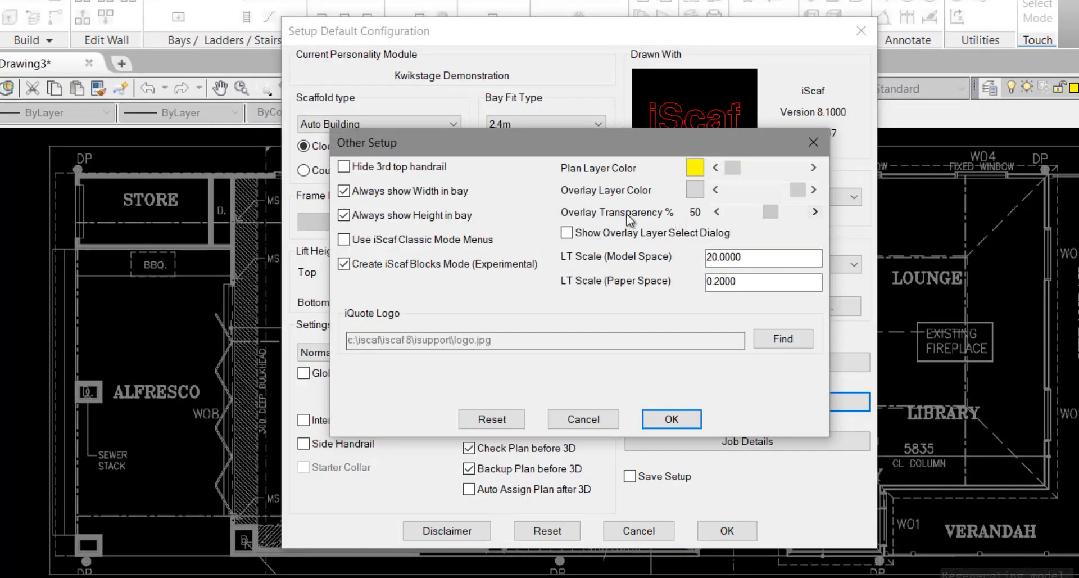
{"action": "left_click", "coordinate": [816, 212]}
{"action": "left_click", "coordinate": [815, 212]}
{"action": "left_click", "coordinate": [815, 212]}
{"action": "left_click", "coordinate": [815, 212]}
{"action": "left_click", "coordinate": [815, 212]}
{"action": "left_click", "coordinate": [816, 212]}
{"action": "left_click", "coordinate": [816, 212]}
{"action": "left_click", "coordinate": [815, 212]}
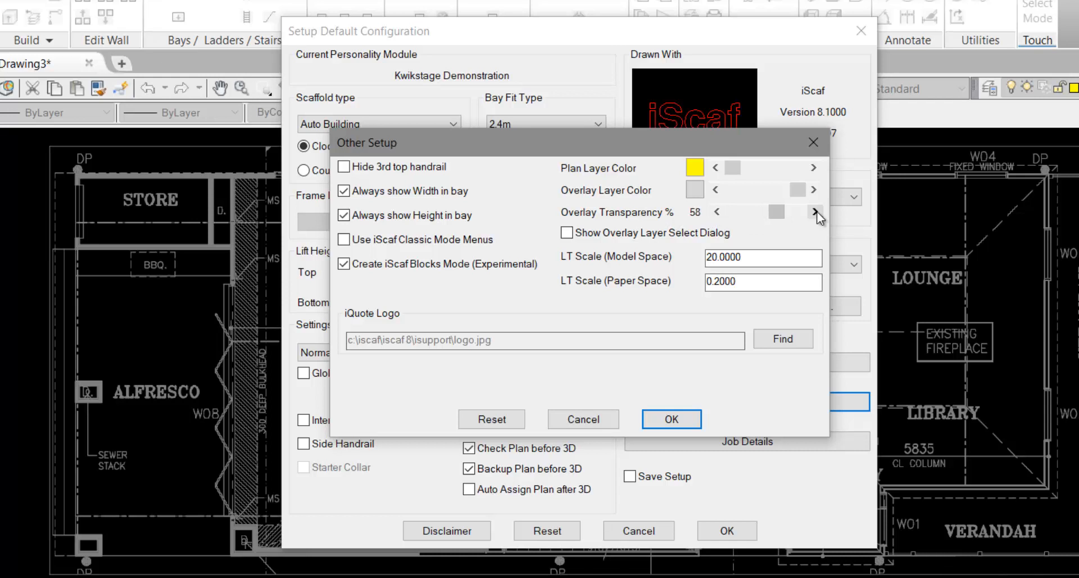
{"action": "left_click", "coordinate": [815, 212]}
{"action": "left_click", "coordinate": [815, 212]}
{"action": "left_click", "coordinate": [815, 212]}
{"action": "left_click", "coordinate": [815, 212]}
{"action": "left_click", "coordinate": [815, 212]}
{"action": "left_click", "coordinate": [815, 212]}
{"action": "left_click", "coordinate": [816, 212]}
{"action": "left_click", "coordinate": [815, 212]}
{"action": "left_click", "coordinate": [815, 212]}
{"action": "left_click", "coordinate": [815, 212]}
{"action": "left_click", "coordinate": [815, 212]}
{"action": "left_click", "coordinate": [815, 212]}
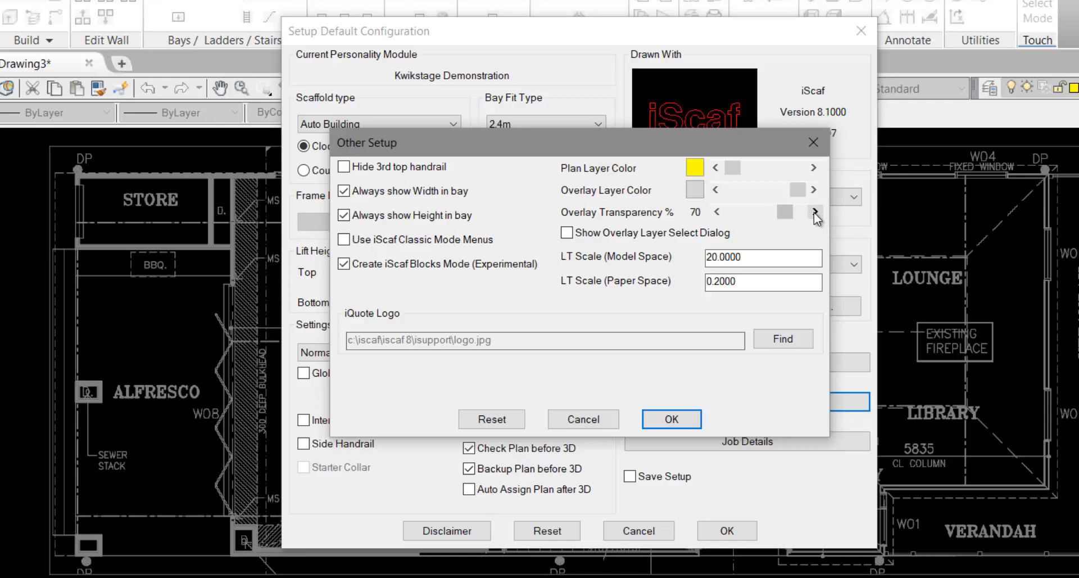
{"action": "left_click", "coordinate": [668, 418]}
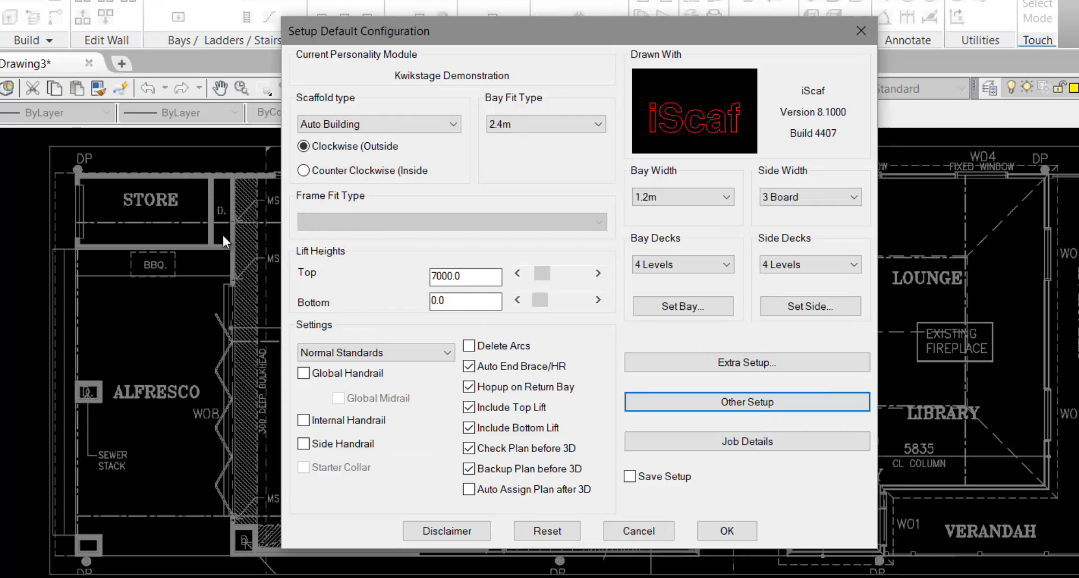
{"action": "left_click", "coordinate": [727, 531]}
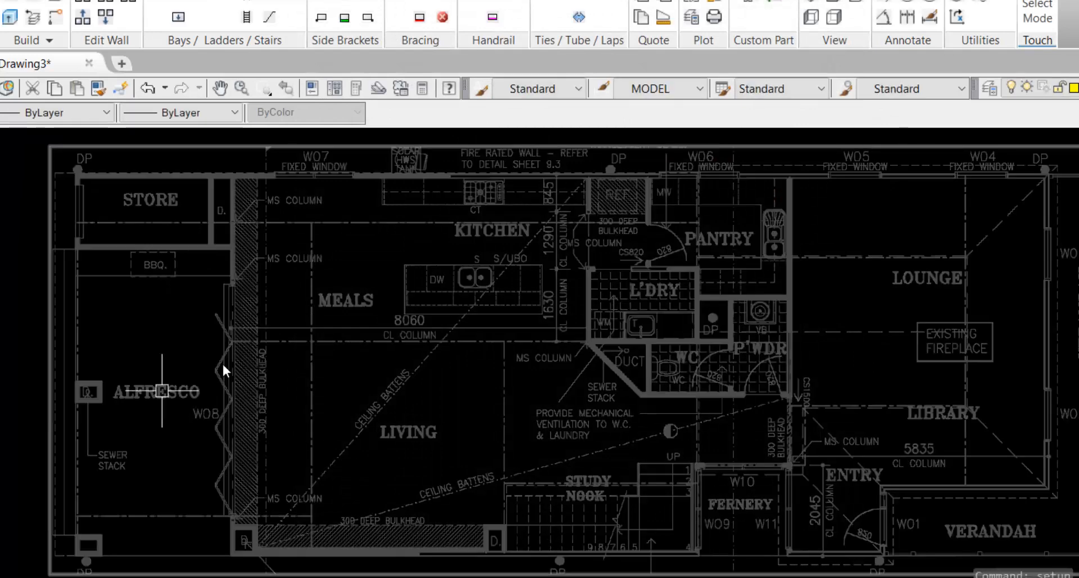
{"action": "mouse_move", "coordinate": [541, 359]}
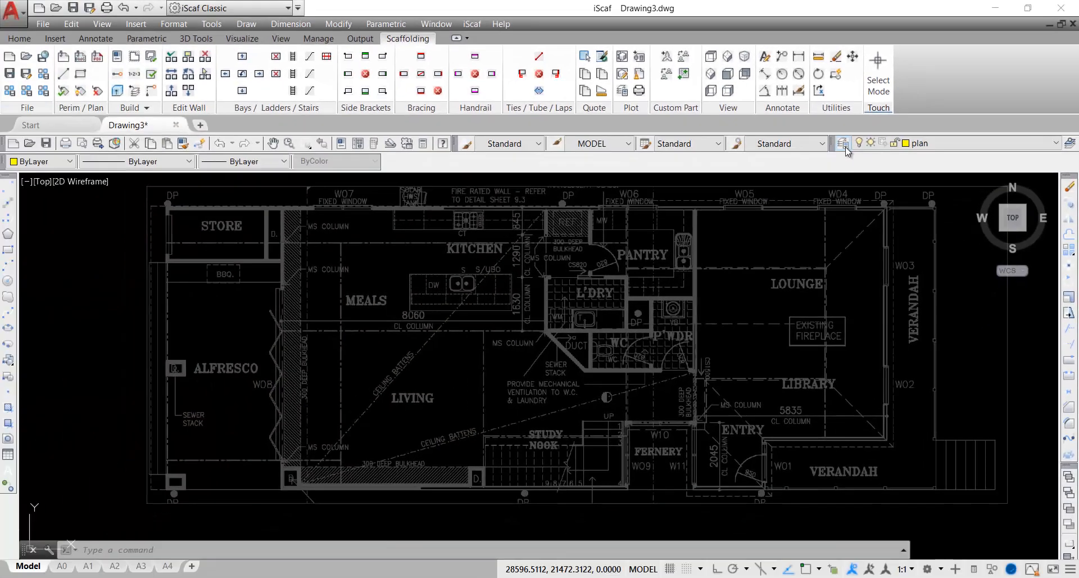
Set the overlay layer's transparency to 80 in the Layer Properties Manager
{"action": "left_click", "coordinate": [844, 145]}
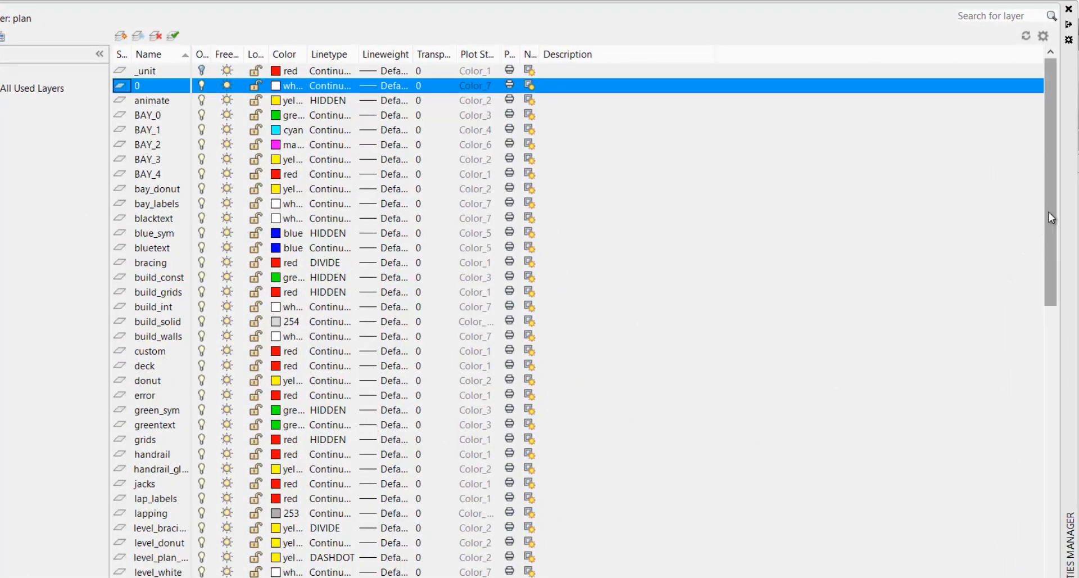
{"action": "left_click_drag", "start_coordinate": [1049, 211], "coordinate": [1056, 455]}
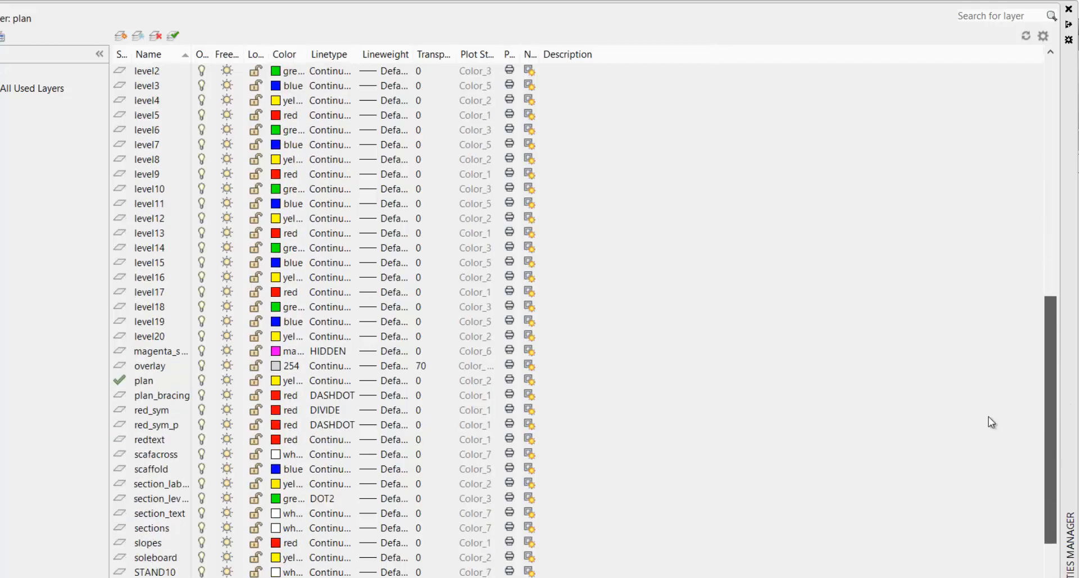
{"action": "left_click", "coordinate": [241, 269]}
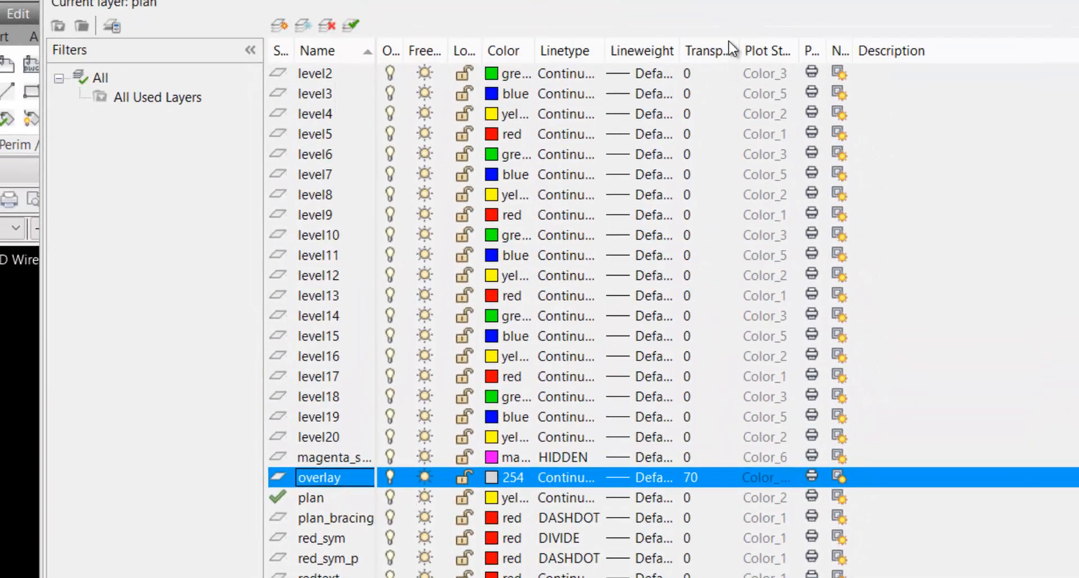
{"action": "left_click_drag", "start_coordinate": [738, 49], "coordinate": [773, 54]}
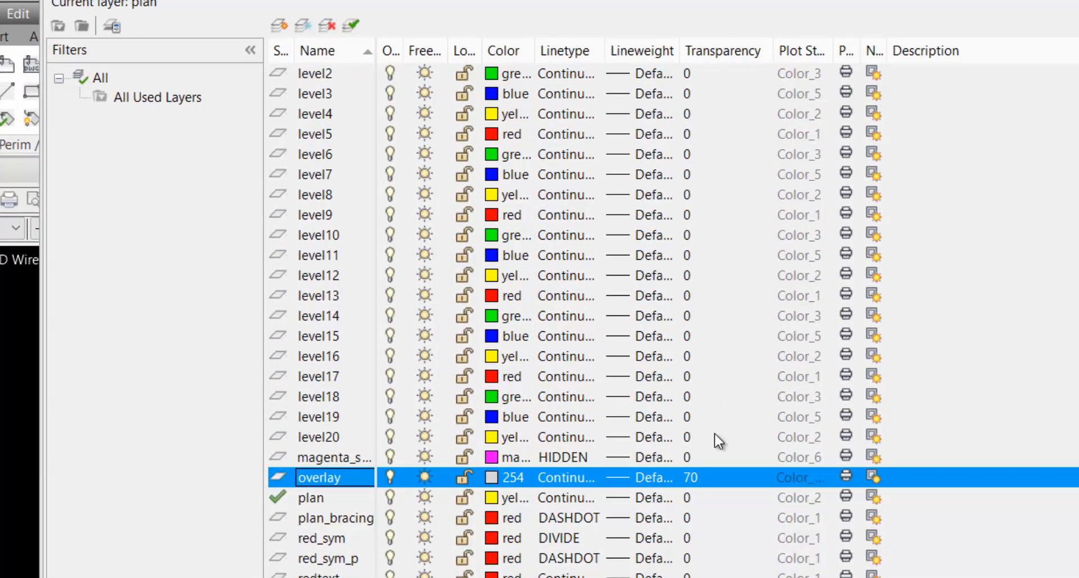
{"action": "left_click", "coordinate": [714, 478]}
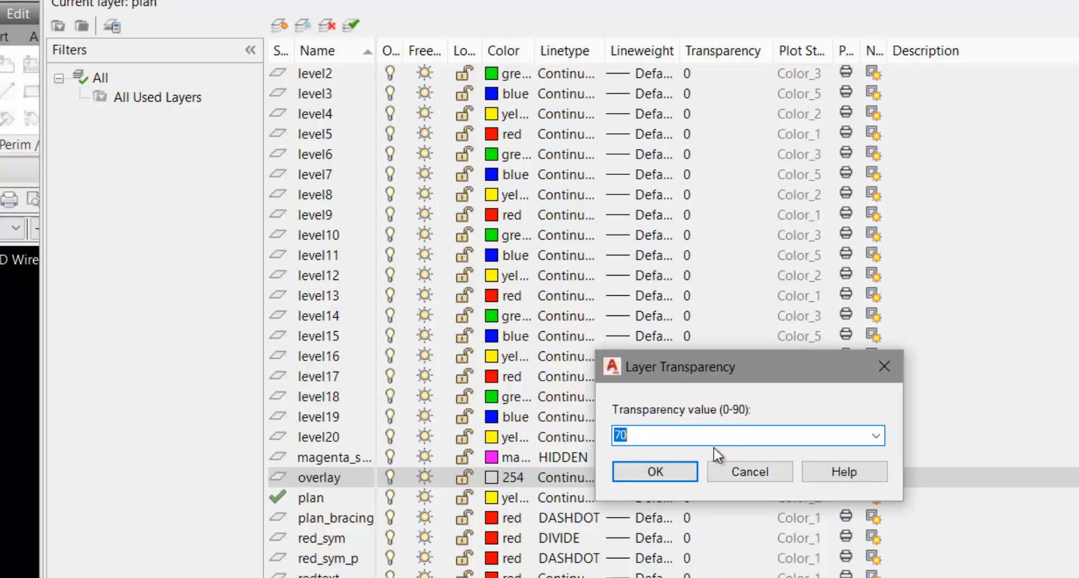
{"action": "type", "text": "80"}
{"action": "left_click", "coordinate": [671, 475]}
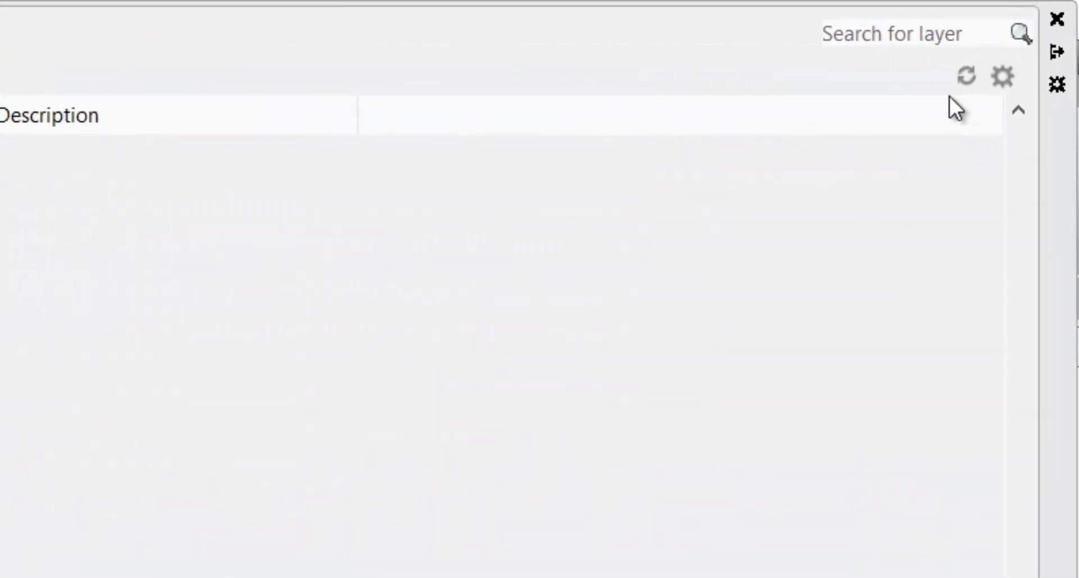
{"action": "left_click", "coordinate": [1059, 21]}
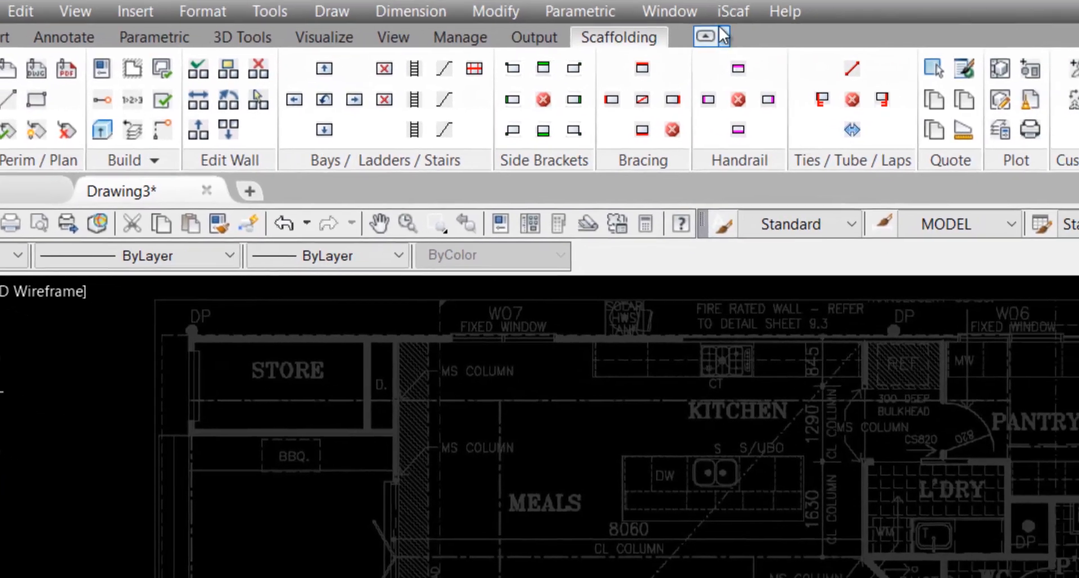
Launch iScaf Build > Draw Perimeter so a line awaits its start point
{"action": "left_click", "coordinate": [840, 43]}
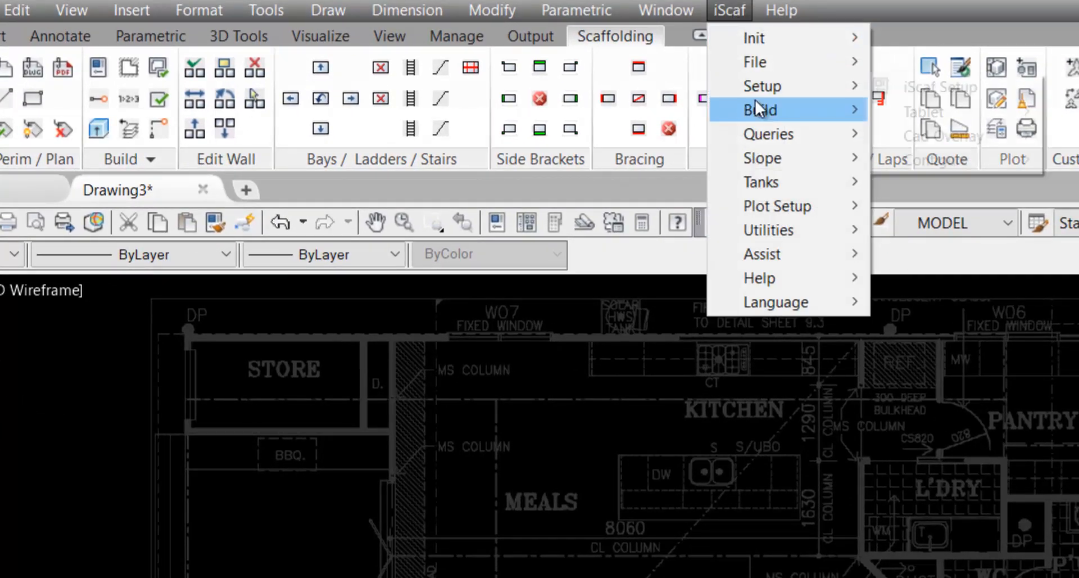
{"action": "mouse_move", "coordinate": [756, 107]}
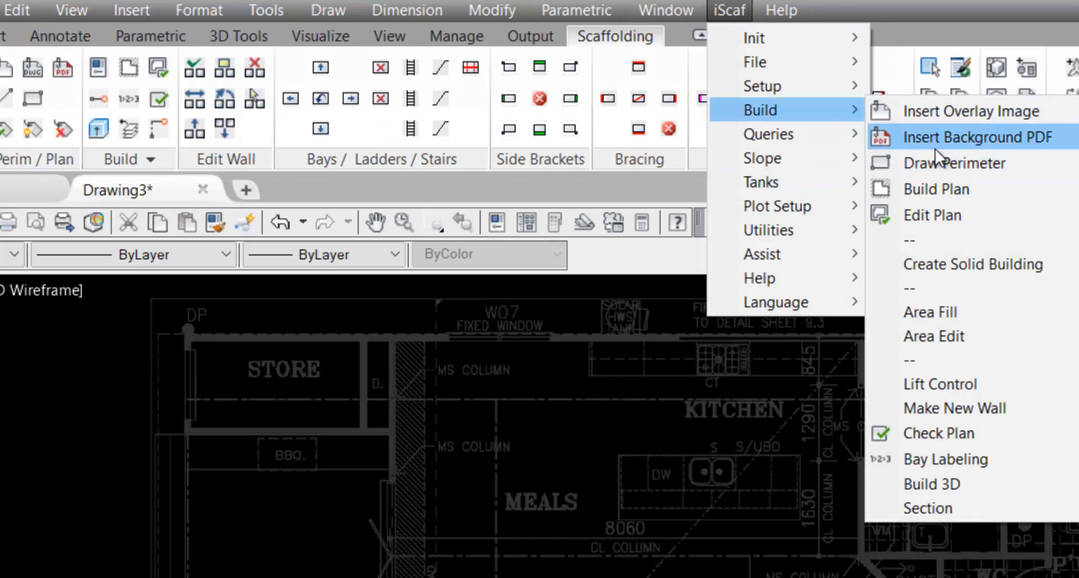
{"action": "left_click", "coordinate": [936, 163]}
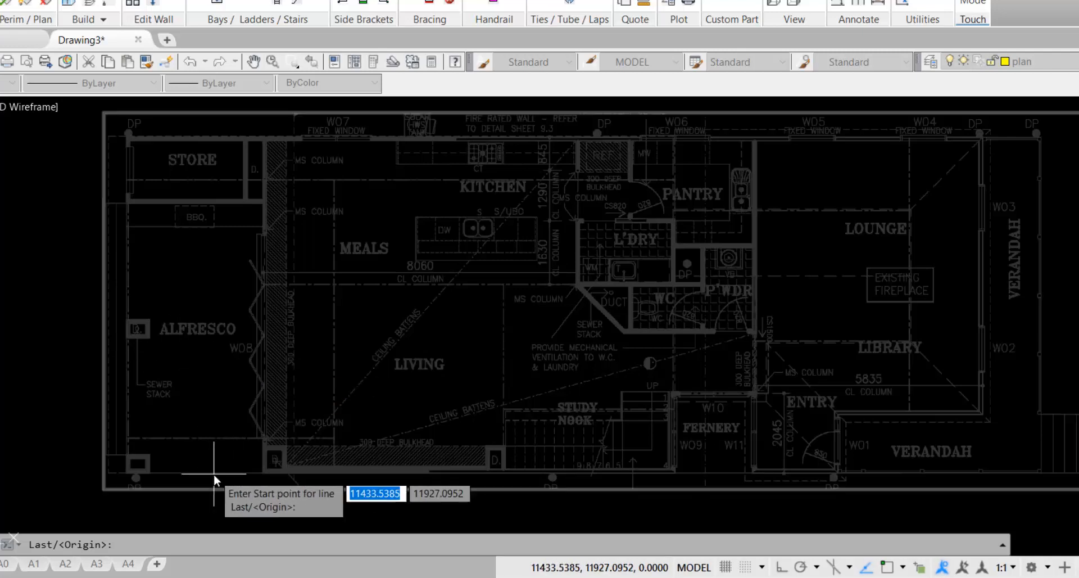
Start the perimeter trace at the bottom-left wall corner beside the Alfresco
{"action": "scroll", "coordinate": [261, 474], "scroll_direction": "up", "scroll_amount": 6}
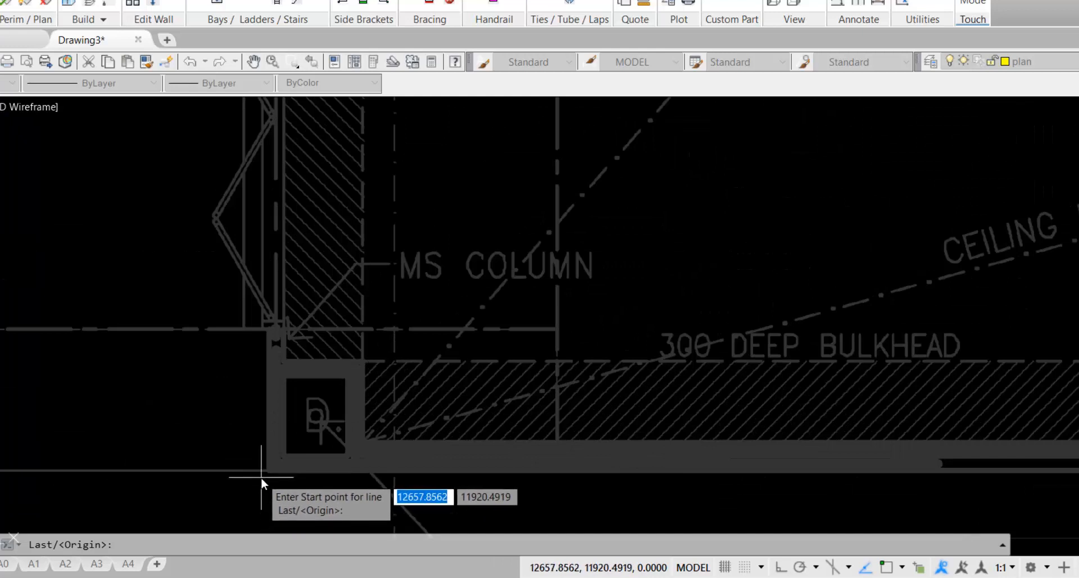
{"action": "left_click", "coordinate": [261, 477]}
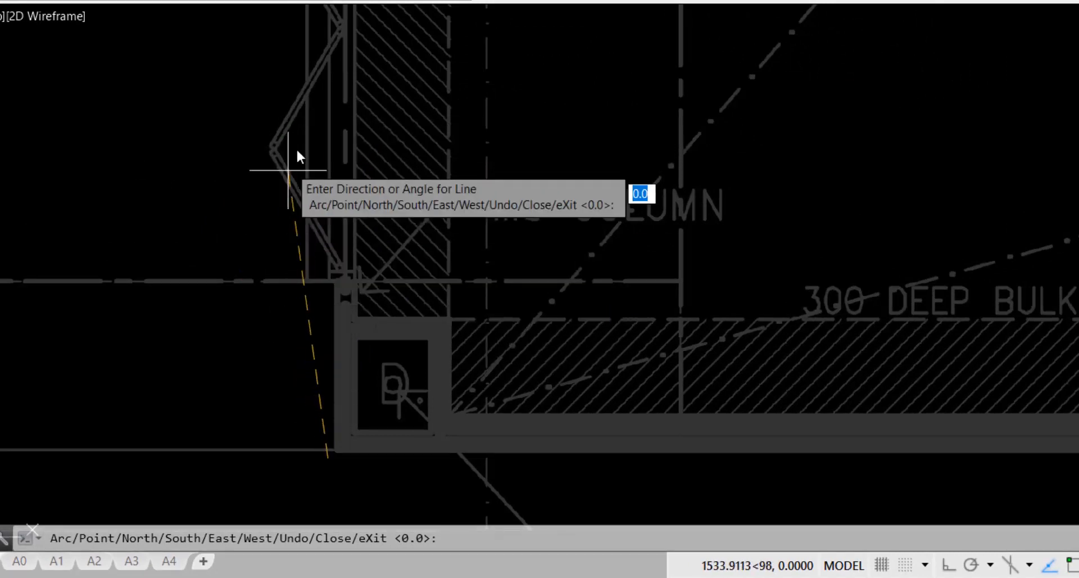
{"action": "middle_click_drag", "start_coordinate": [330, 130], "coordinate": [282, 577]}
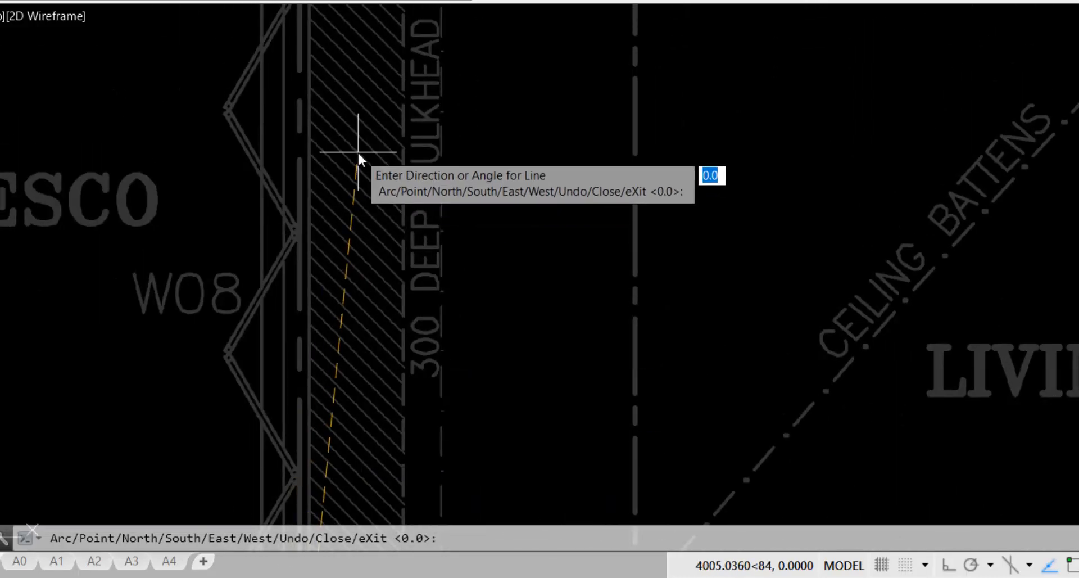
{"action": "scroll", "coordinate": [359, 153], "scroll_direction": "down", "scroll_amount": 2}
{"action": "scroll", "coordinate": [358, 144], "scroll_direction": "down", "scroll_amount": 3}
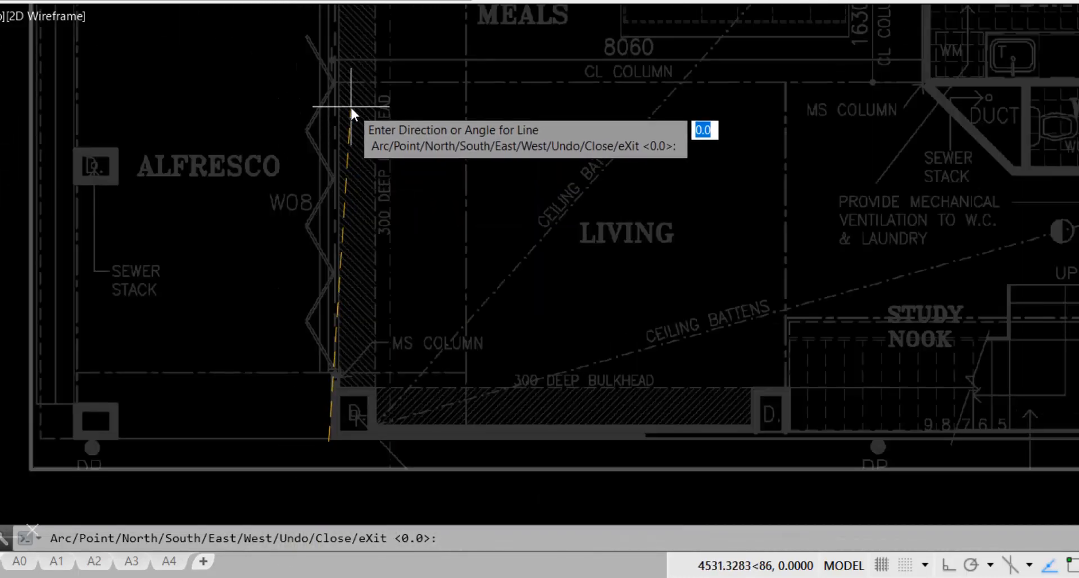
{"action": "mouse_move", "coordinate": [350, 105]}
{"action": "middle_mouse_down"}
{"action": "mouse_move", "coordinate": [344, 90]}
{"action": "mouse_move", "coordinate": [380, 209]}
{"action": "middle_mouse_up"}
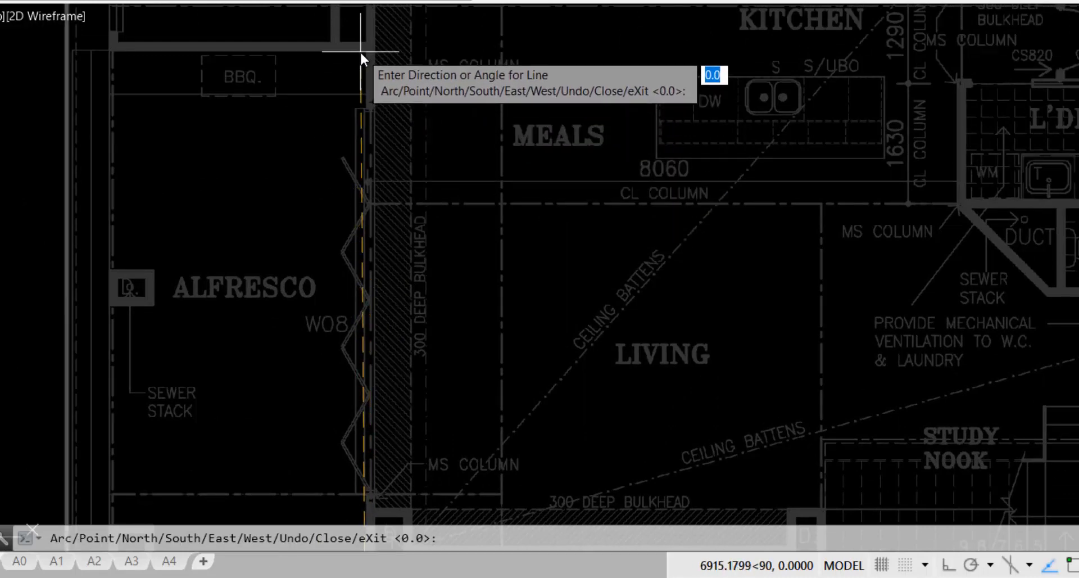
{"action": "scroll", "coordinate": [359, 61], "scroll_direction": "up", "scroll_amount": 2}
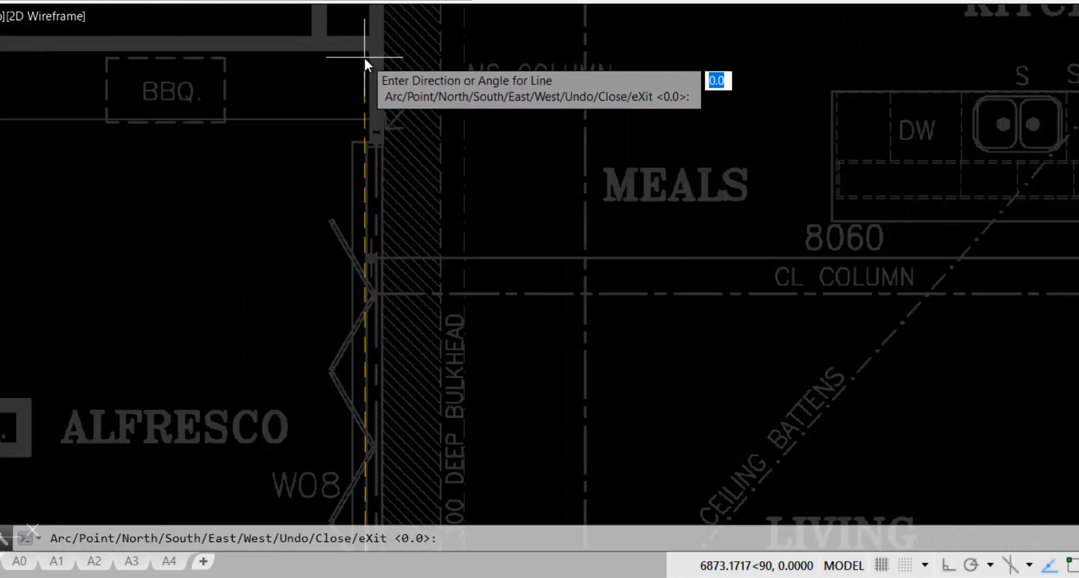
Draw the first 1000-long yellow line straight up the wall toward the Store corner
{"action": "left_click", "coordinate": [365, 58]}
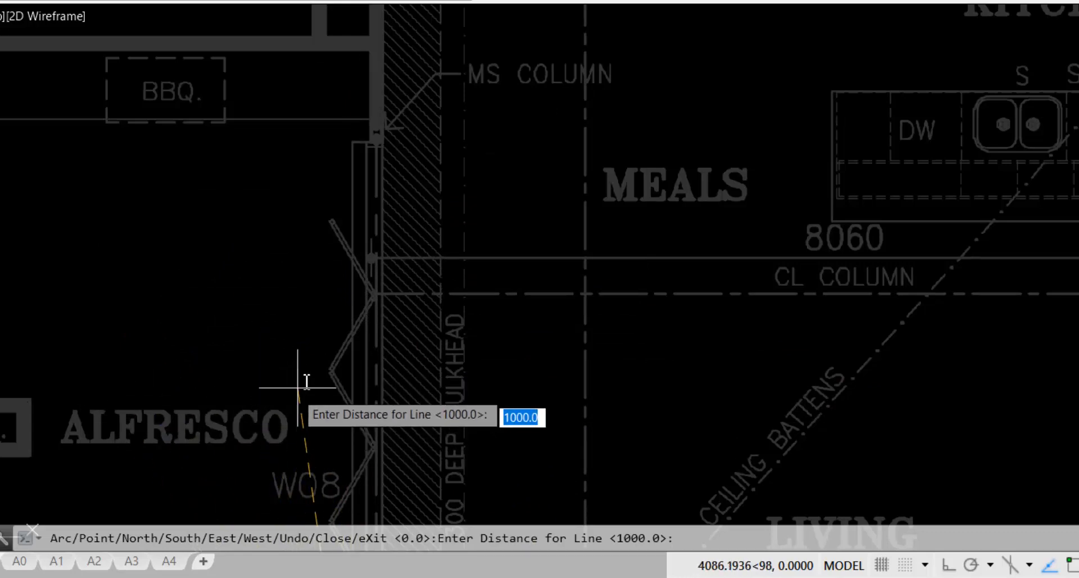
{"action": "middle_click_drag", "start_coordinate": [303, 392], "coordinate": [315, 56]}
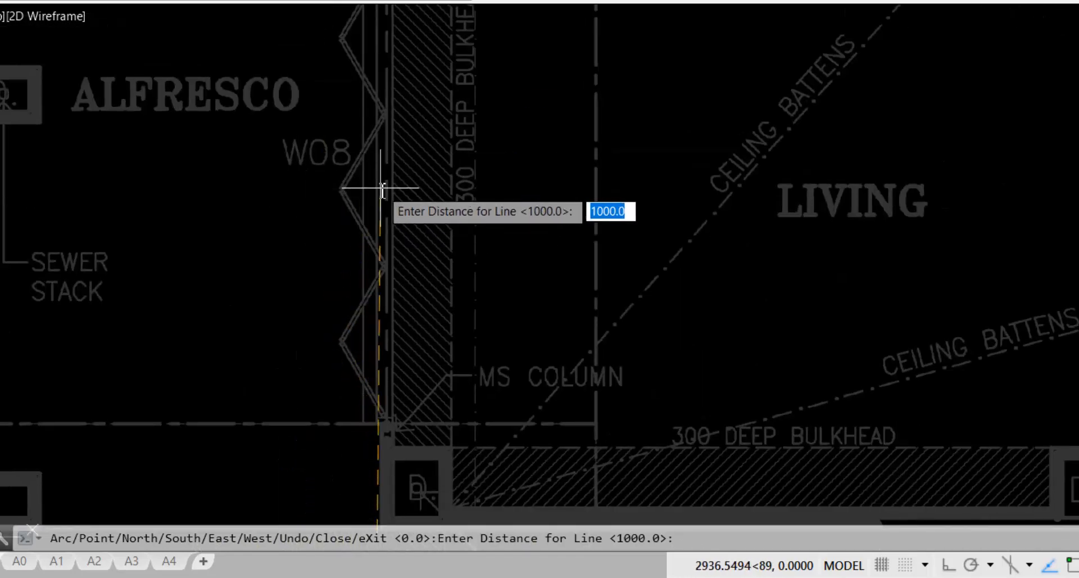
{"action": "mouse_move", "coordinate": [321, 185]}
{"action": "middle_mouse_down"}
{"action": "mouse_move", "coordinate": [296, 438]}
{"action": "mouse_move", "coordinate": [271, 393]}
{"action": "middle_mouse_up"}
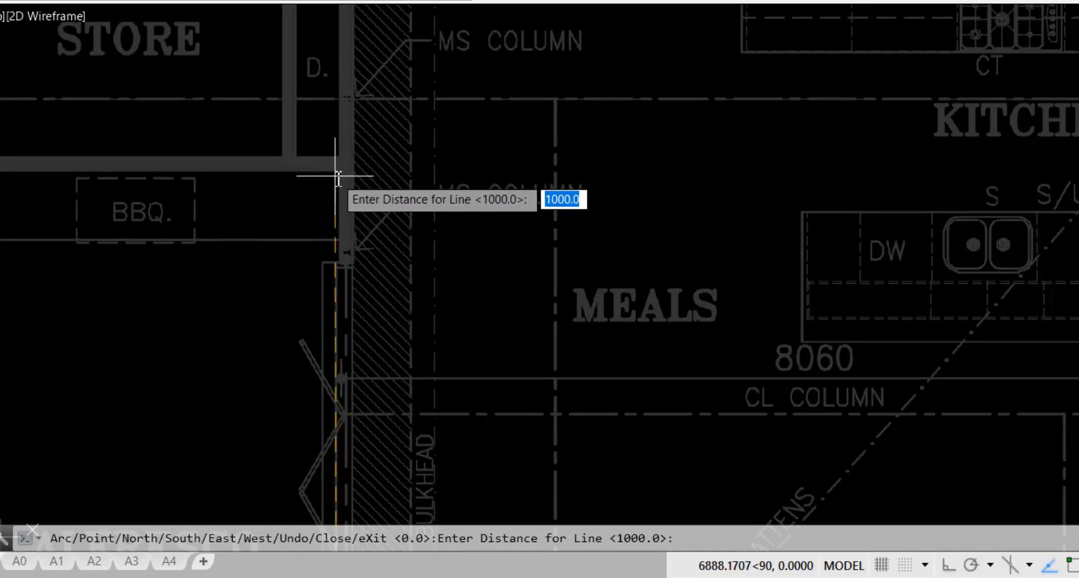
{"action": "key", "text": "Return"}
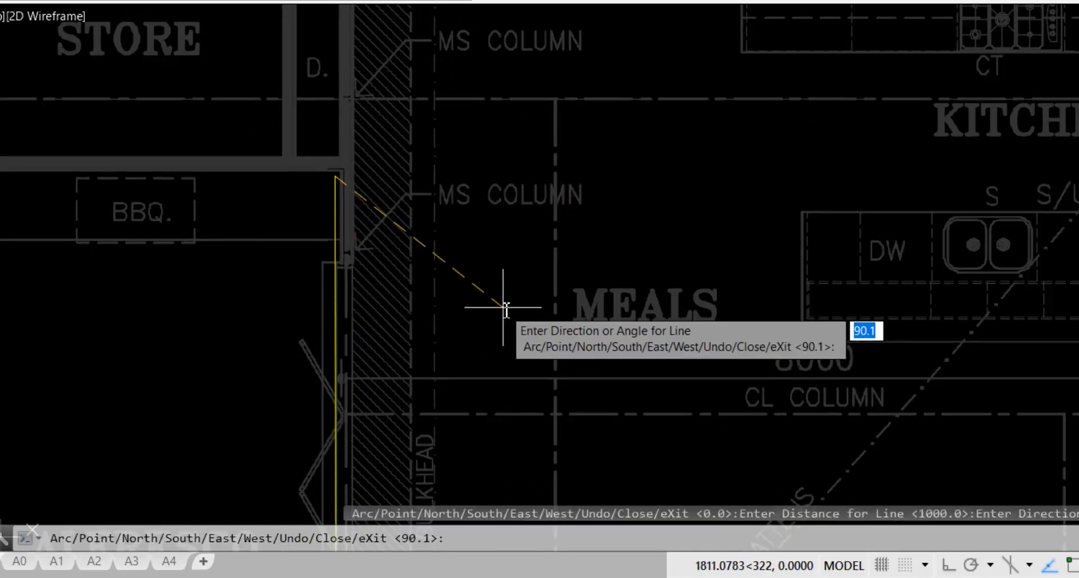
{"action": "middle_click_drag", "start_coordinate": [470, 270], "coordinate": [647, 229]}
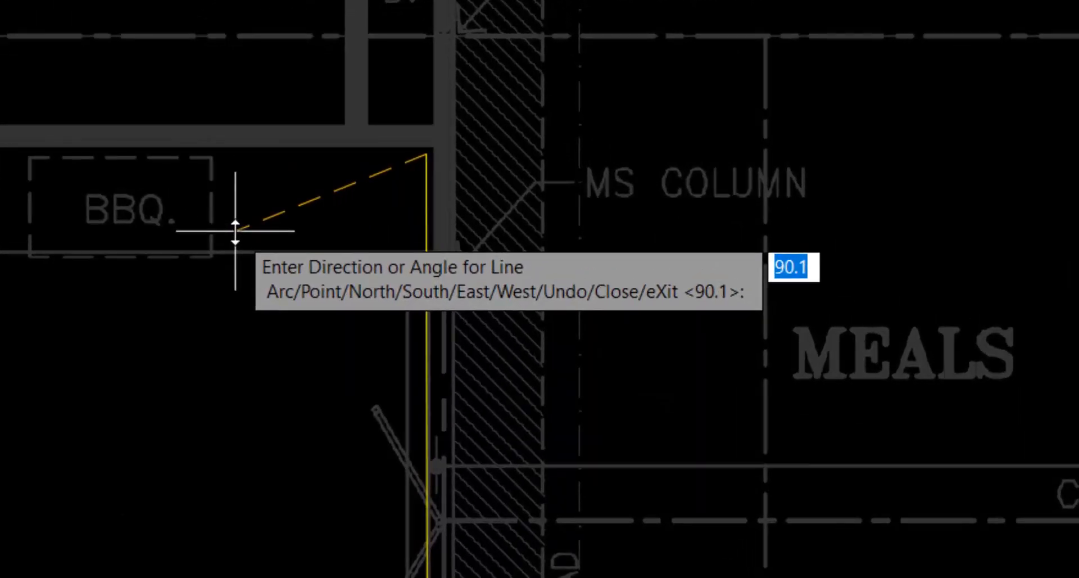
Continue the perimeter west with a 6888.2-long segment to the Store corner
{"action": "type", "text": "w"}
{"action": "key", "text": "Return"}
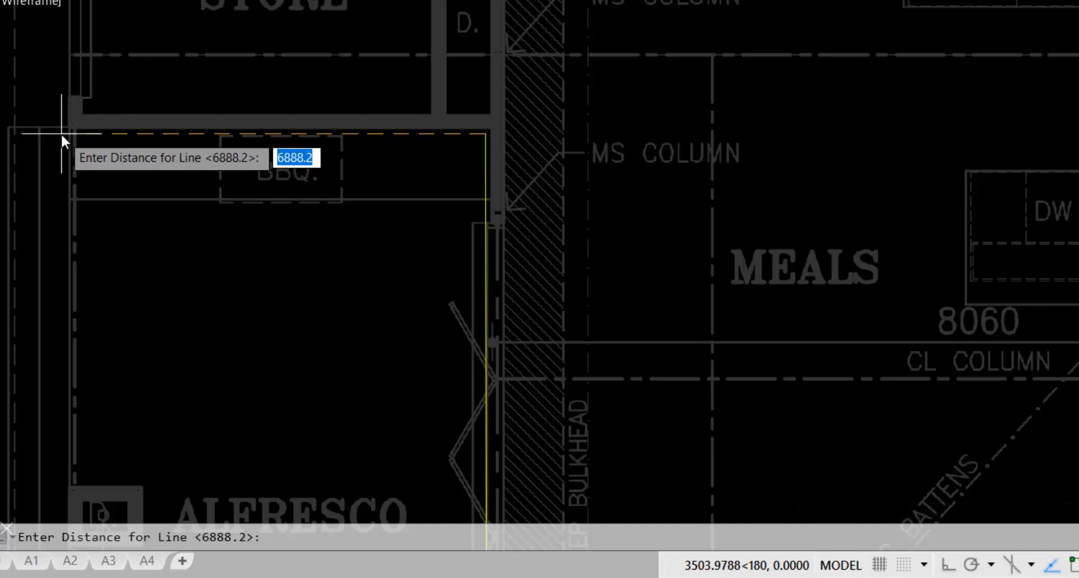
{"action": "key", "text": "Return"}
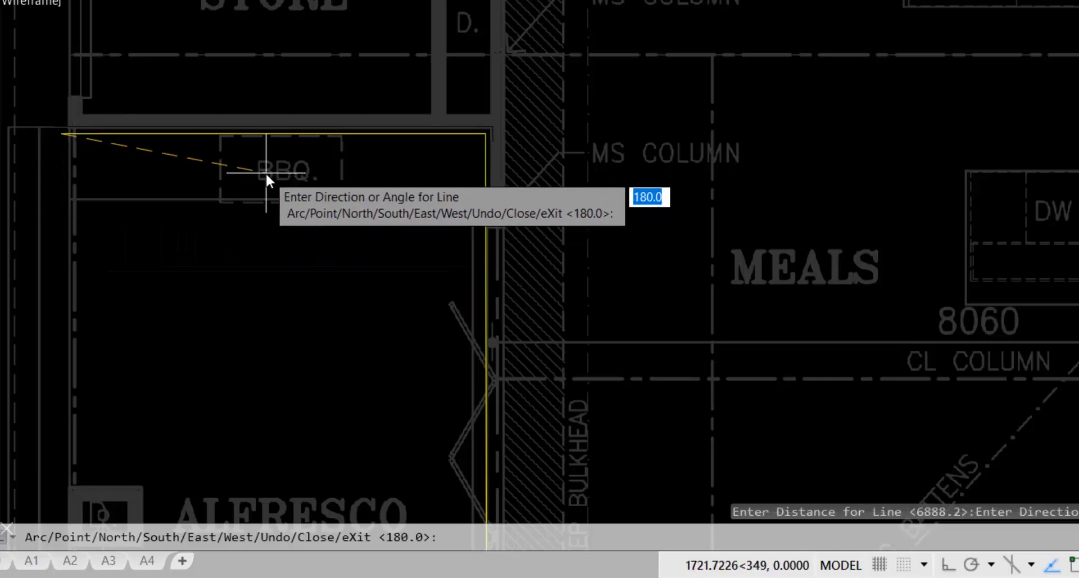
{"action": "middle_click_drag", "start_coordinate": [258, 181], "coordinate": [309, 489]}
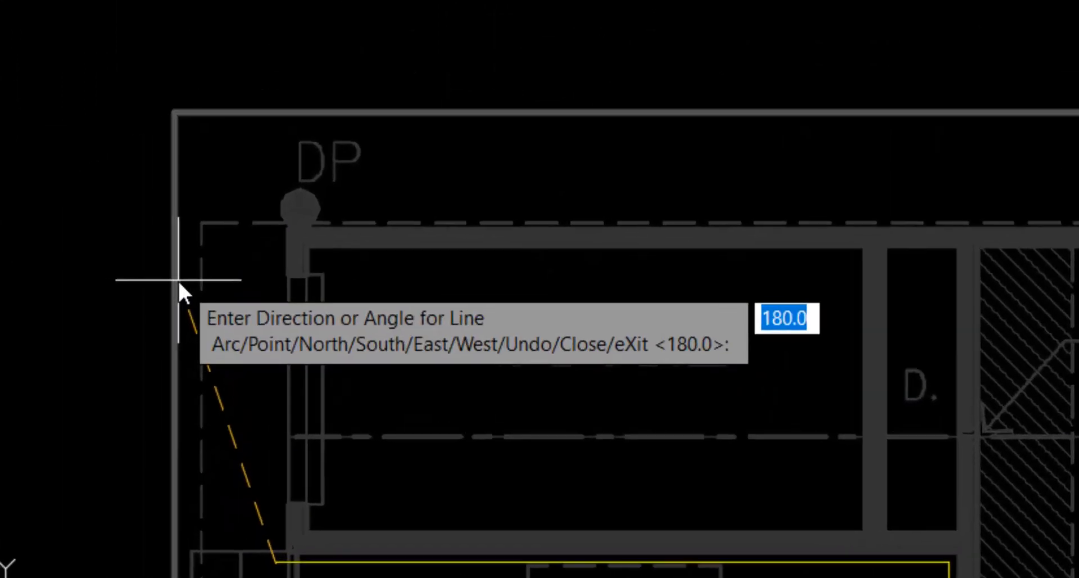
Add a 1500-long segment heading north up the Store's outer west wall
{"action": "type", "text": "n"}
{"action": "key", "text": "Return"}
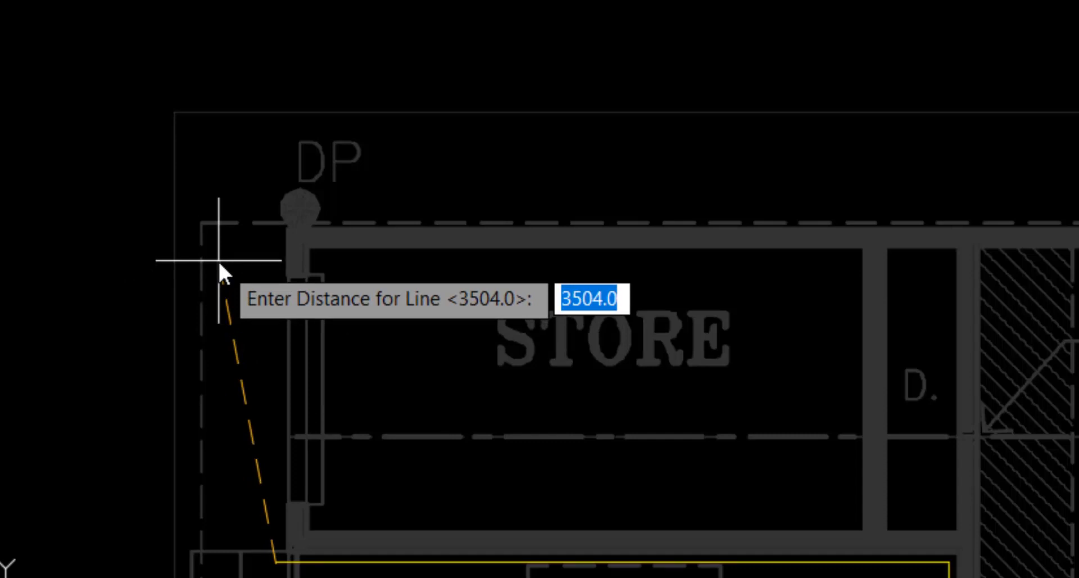
{"action": "type", "text": "1500"}
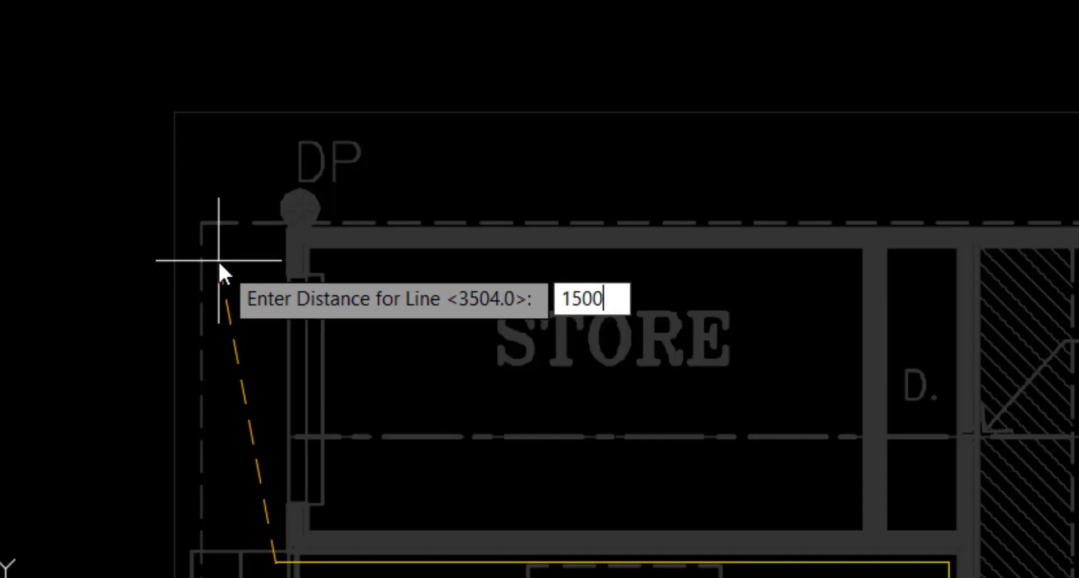
{"action": "key", "text": "Return"}
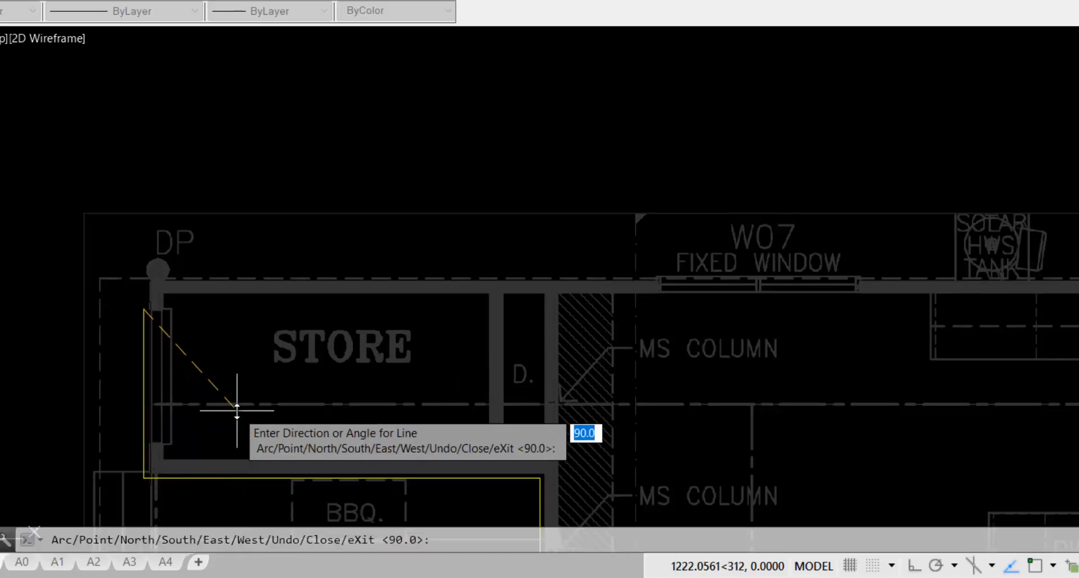
Undo the last segment and redraw it at 1500 long
{"action": "type", "text": "u"}
{"action": "key", "text": "Return"}
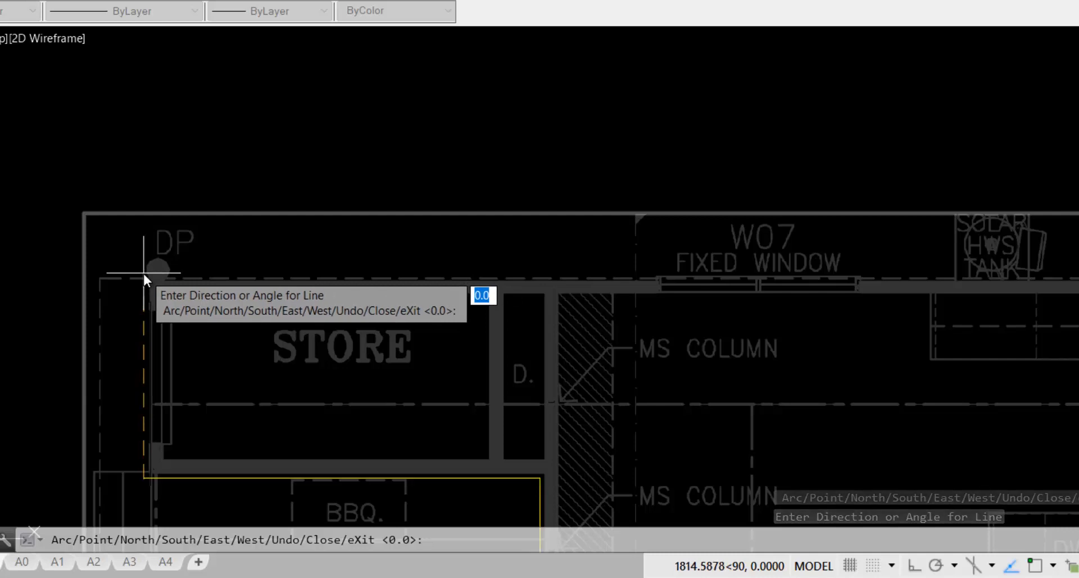
{"action": "key", "text": "Return"}
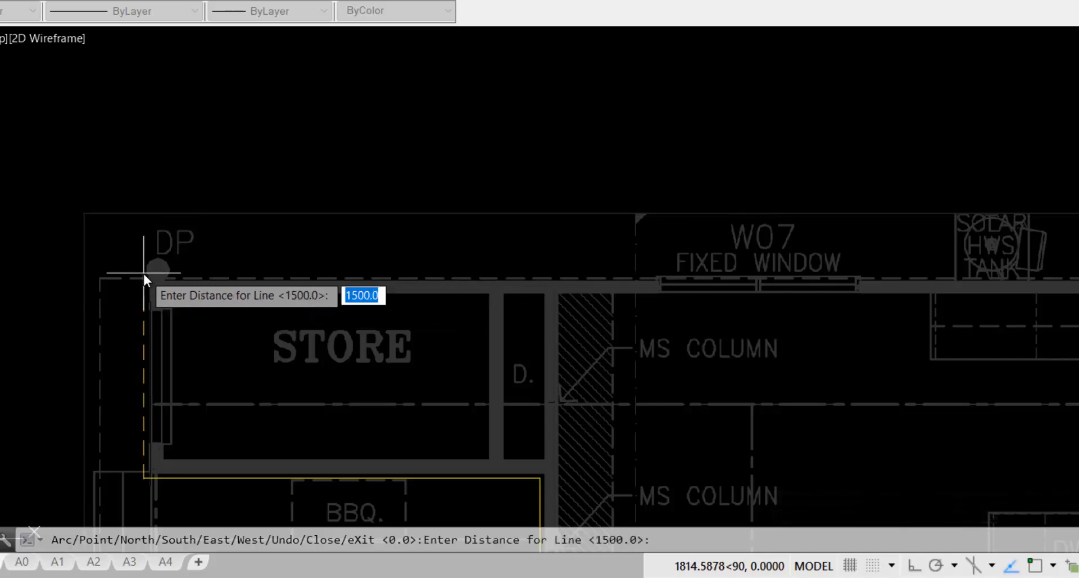
{"action": "key", "text": "Return"}
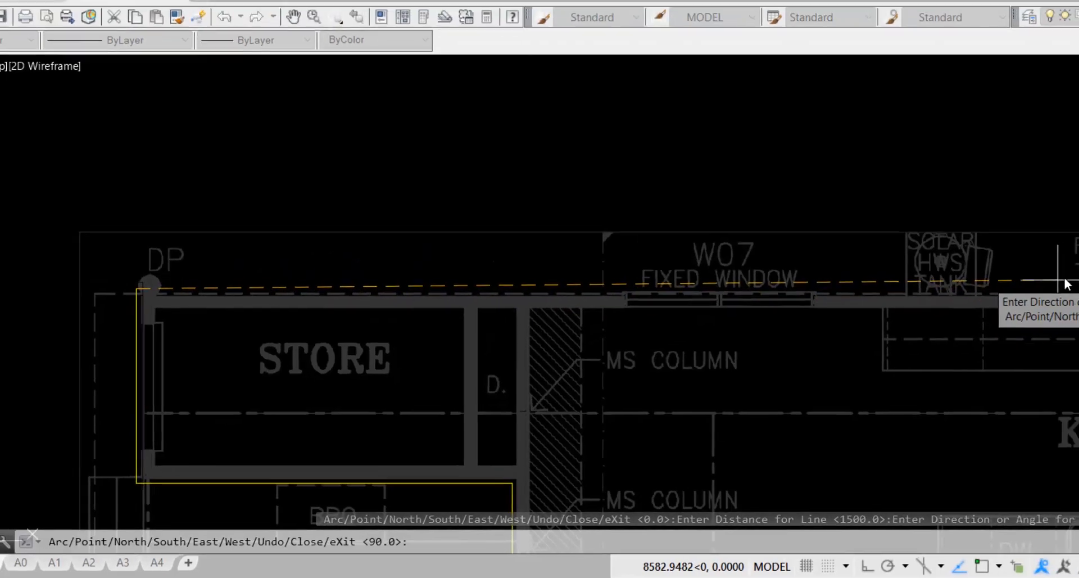
Trace the perimeter along the top wall past the kitchen to the far DP corner
{"action": "middle_click_drag", "start_coordinate": [1064, 279], "coordinate": [283, 238]}
{"action": "middle_click_drag", "start_coordinate": [1057, 270], "coordinate": [516, 277]}
{"action": "middle_click_drag", "start_coordinate": [1045, 285], "coordinate": [833, 296]}
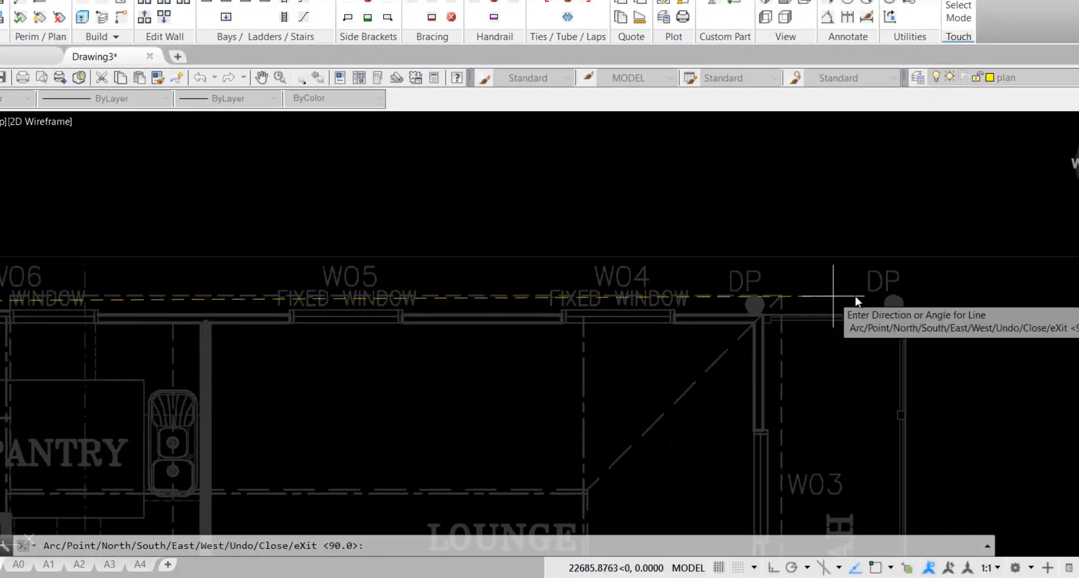
{"action": "scroll", "coordinate": [953, 310], "scroll_direction": "down", "scroll_amount": 5}
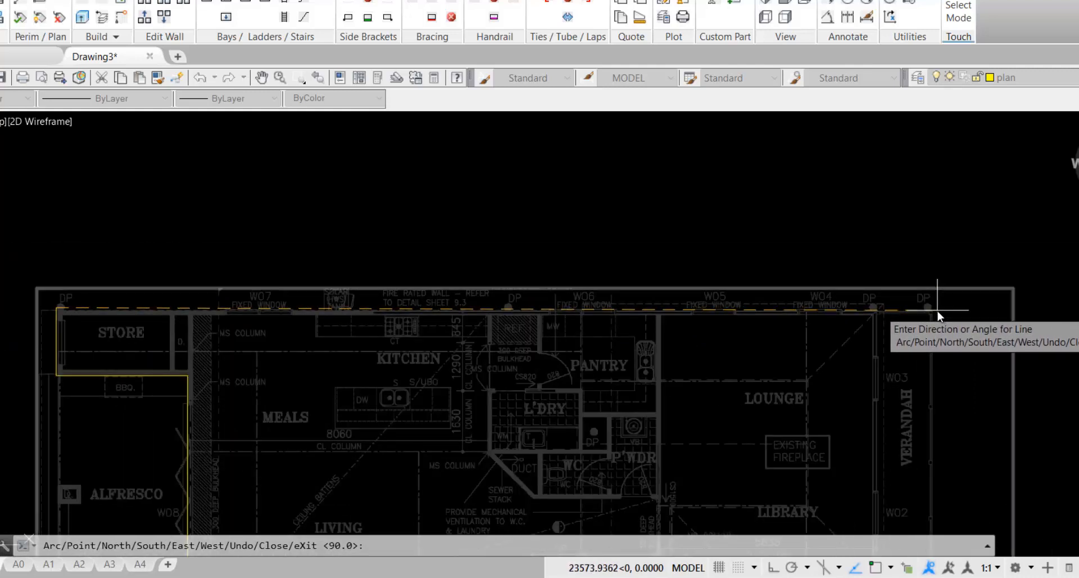
{"action": "left_click", "coordinate": [938, 311]}
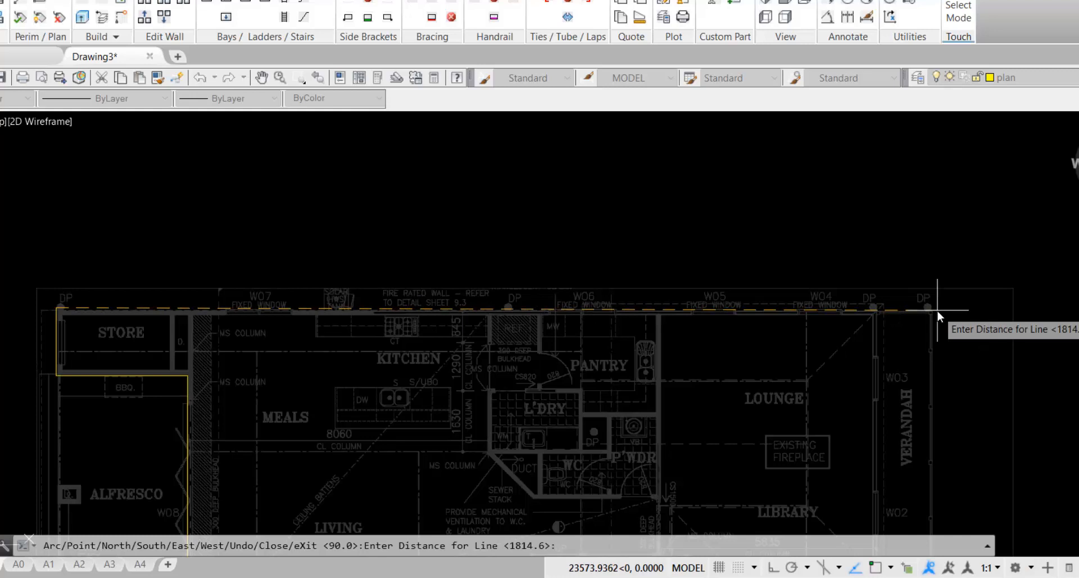
{"action": "left_click", "coordinate": [938, 311]}
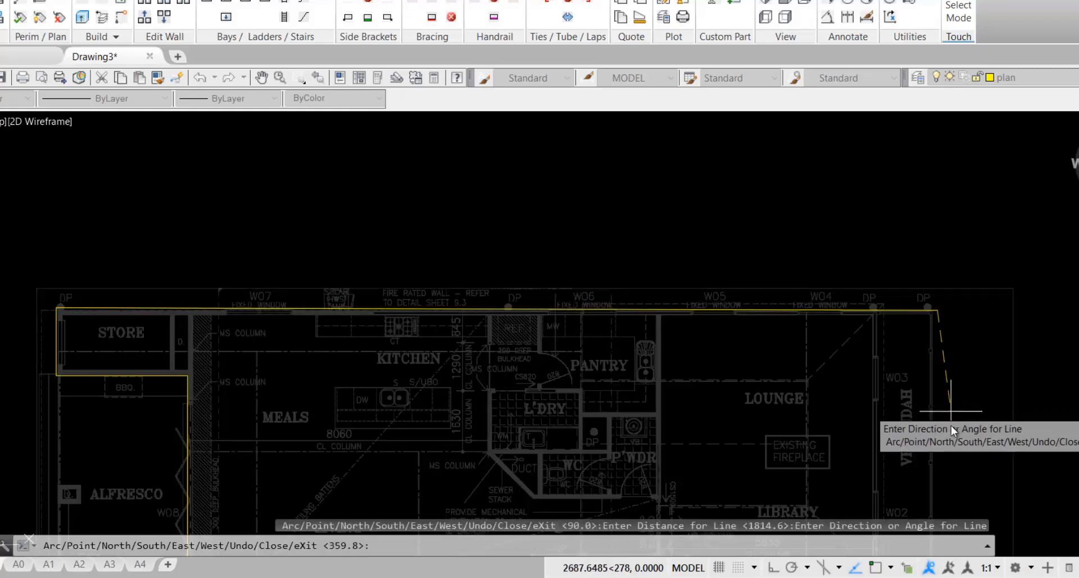
Run the perimeter down the right side to a point near the verandah
{"action": "middle_click_drag", "start_coordinate": [954, 425], "coordinate": [909, 174]}
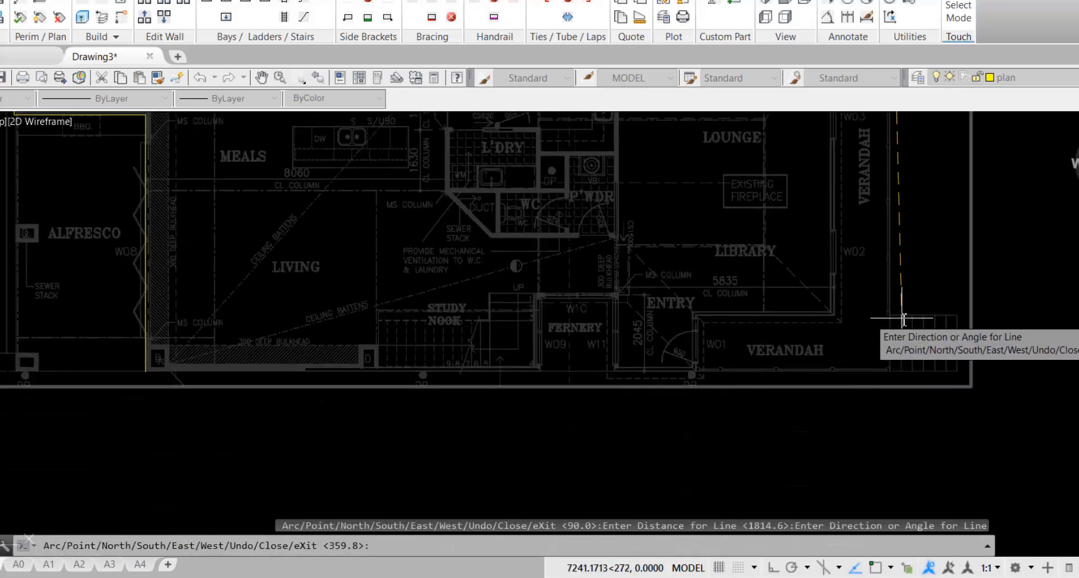
{"action": "left_click", "coordinate": [894, 376]}
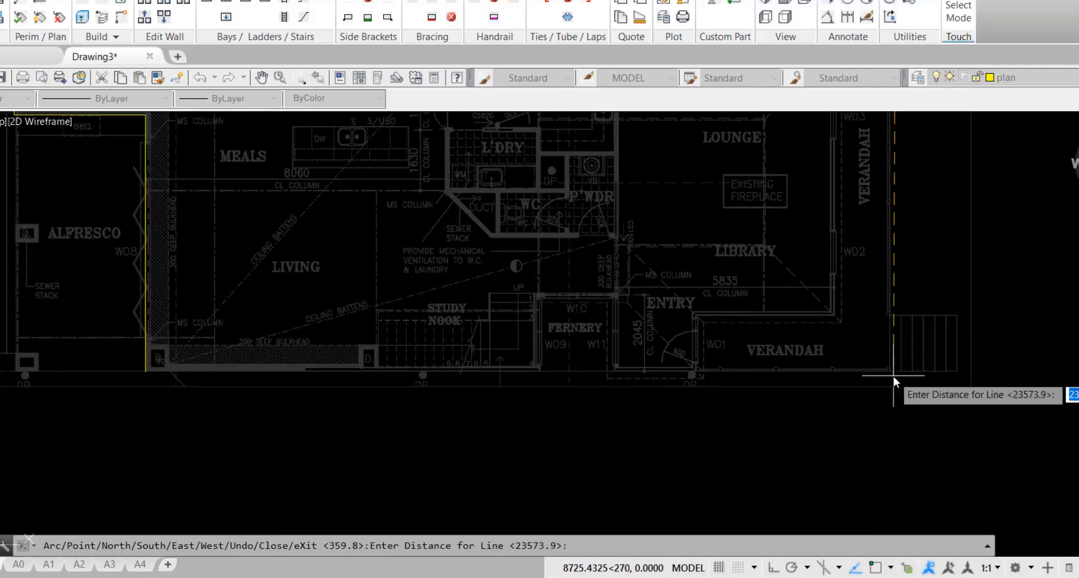
{"action": "left_click", "coordinate": [894, 377]}
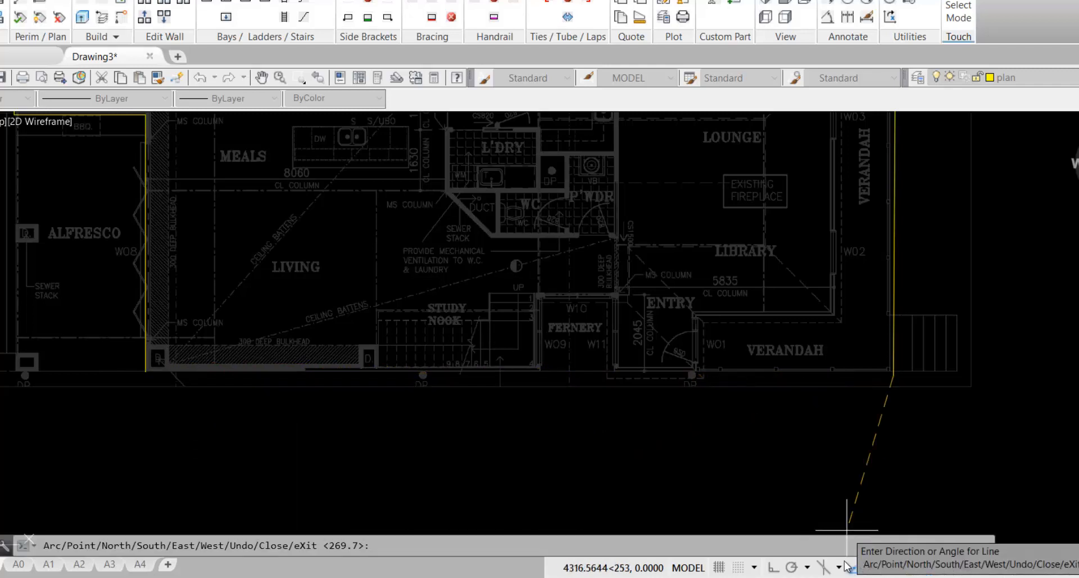
Turn on Ortho so lines stay horizontal or vertical
{"action": "left_click", "coordinate": [772, 569]}
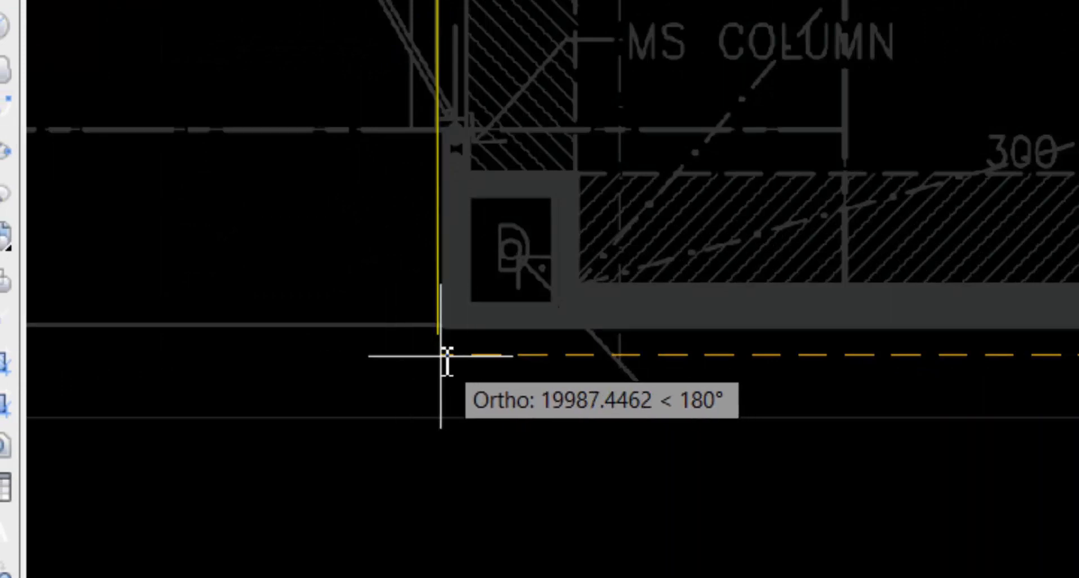
{"action": "scroll", "coordinate": [440, 356], "scroll_direction": "up", "scroll_amount": 2}
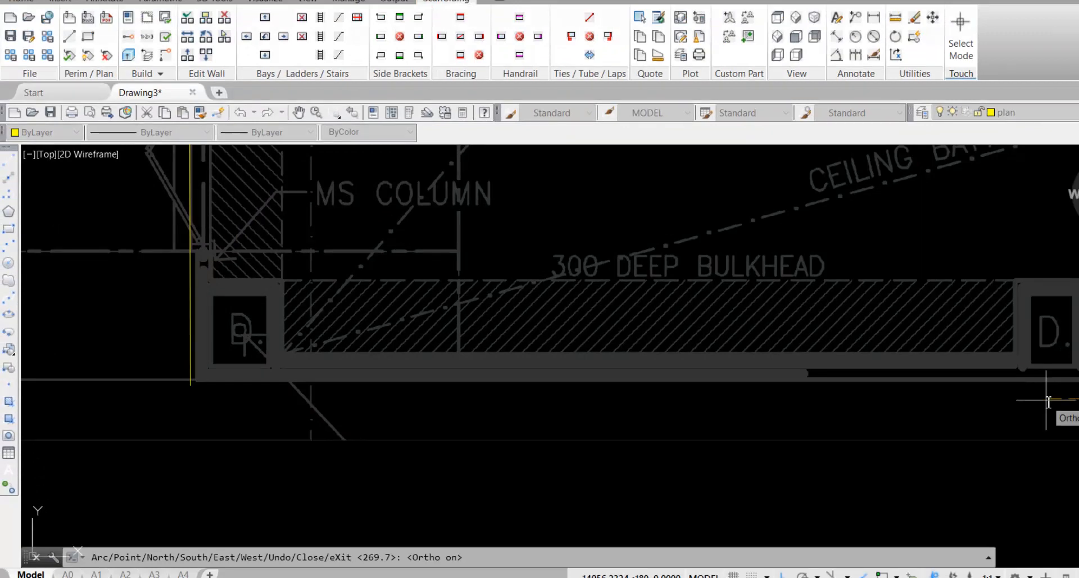
{"action": "scroll", "coordinate": [1047, 400], "scroll_direction": "down", "scroll_amount": 4}
{"action": "middle_click_drag", "start_coordinate": [1048, 401], "coordinate": [521, 398]}
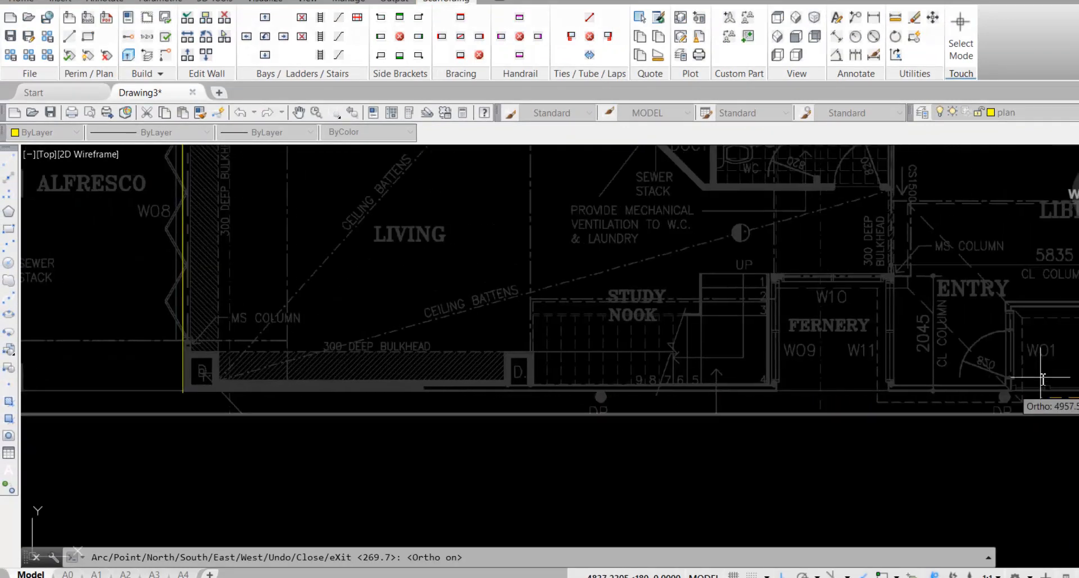
{"action": "middle_click_drag", "start_coordinate": [980, 374], "coordinate": [484, 301]}
{"action": "scroll", "coordinate": [583, 315], "scroll_direction": "down", "scroll_amount": 2}
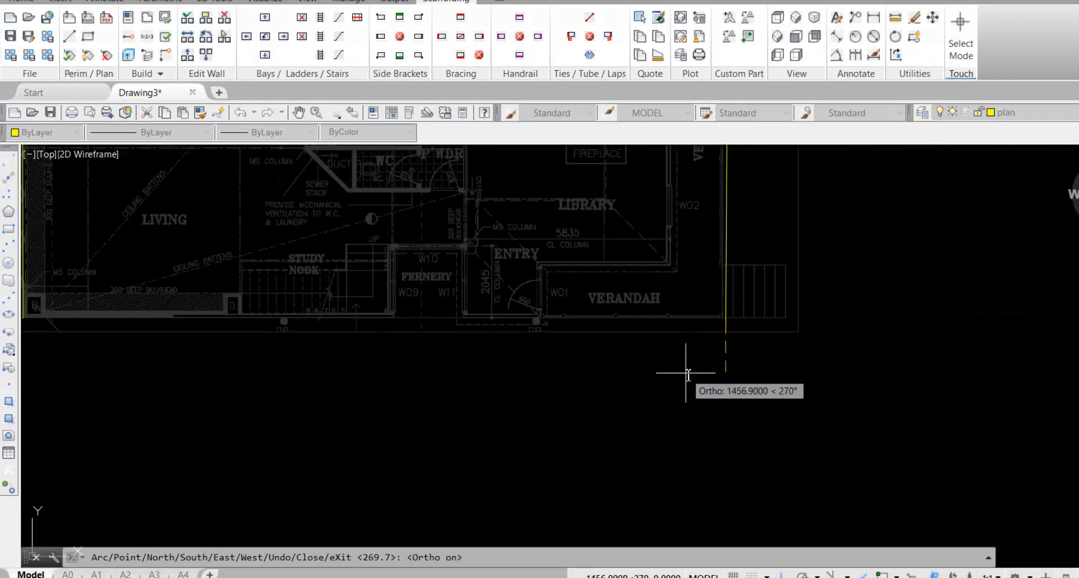
Undo the right-side line and redraw it straight down to the verandah corner
{"action": "type", "text": "u"}
{"action": "key", "text": "Return"}
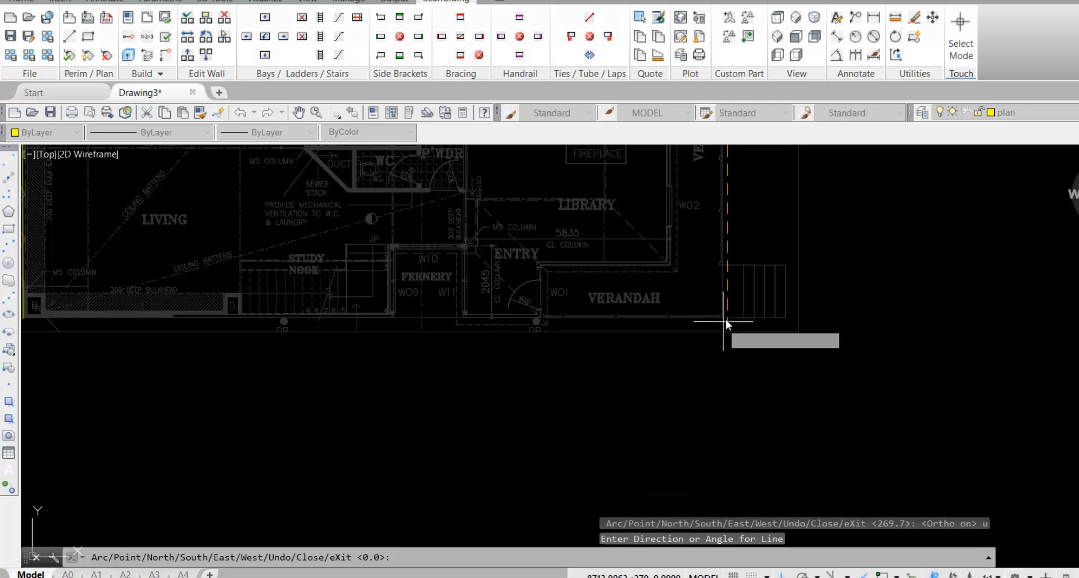
{"action": "scroll", "coordinate": [726, 320], "scroll_direction": "up", "scroll_amount": 4}
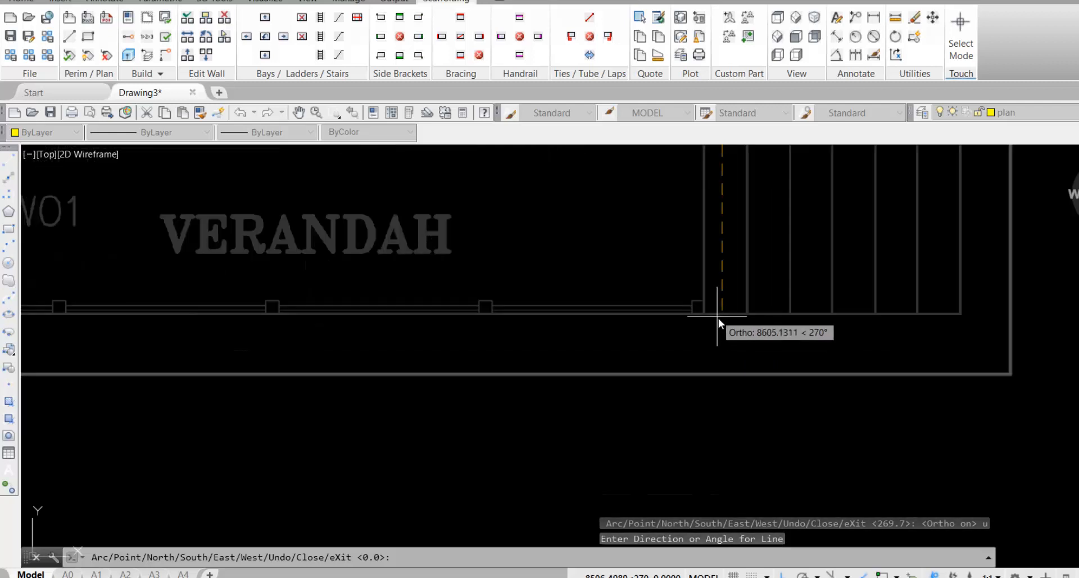
{"action": "left_click", "coordinate": [723, 319]}
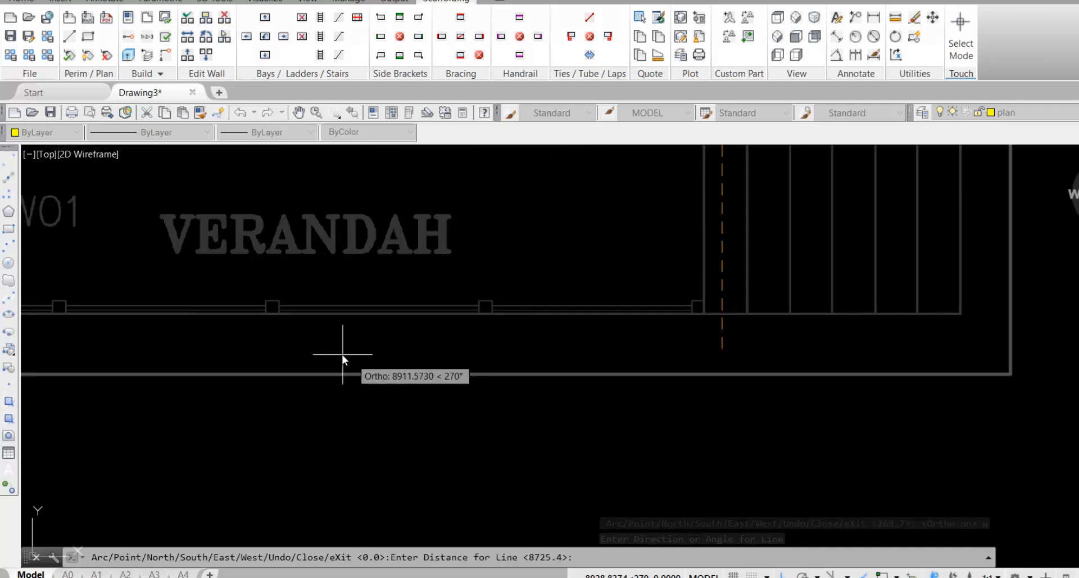
{"action": "left_click", "coordinate": [723, 319]}
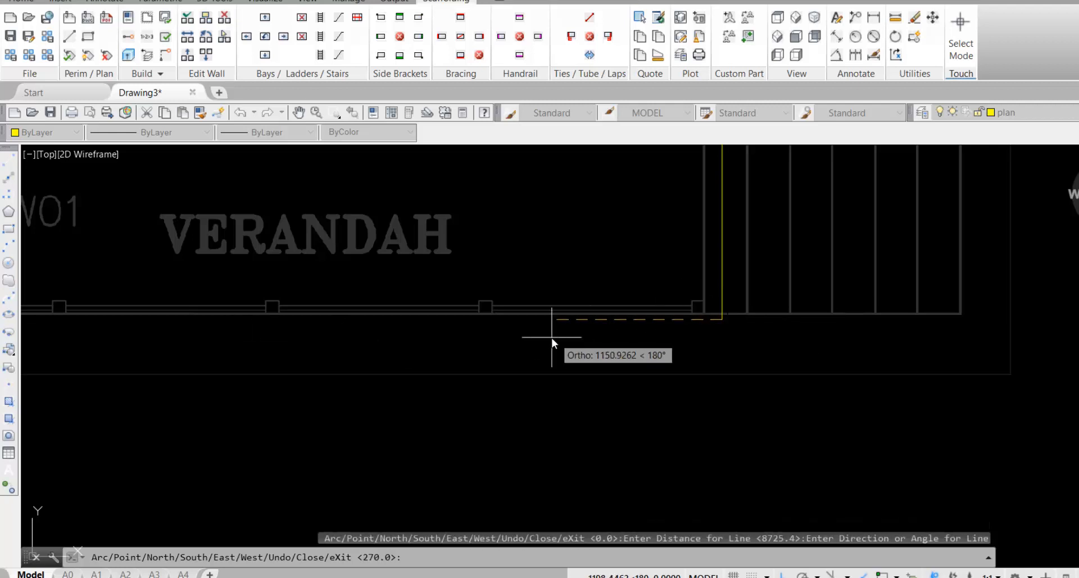
Run the line left along the bottom and close the perimeter with C
{"action": "middle_click_drag", "start_coordinate": [552, 338], "coordinate": [1061, 298]}
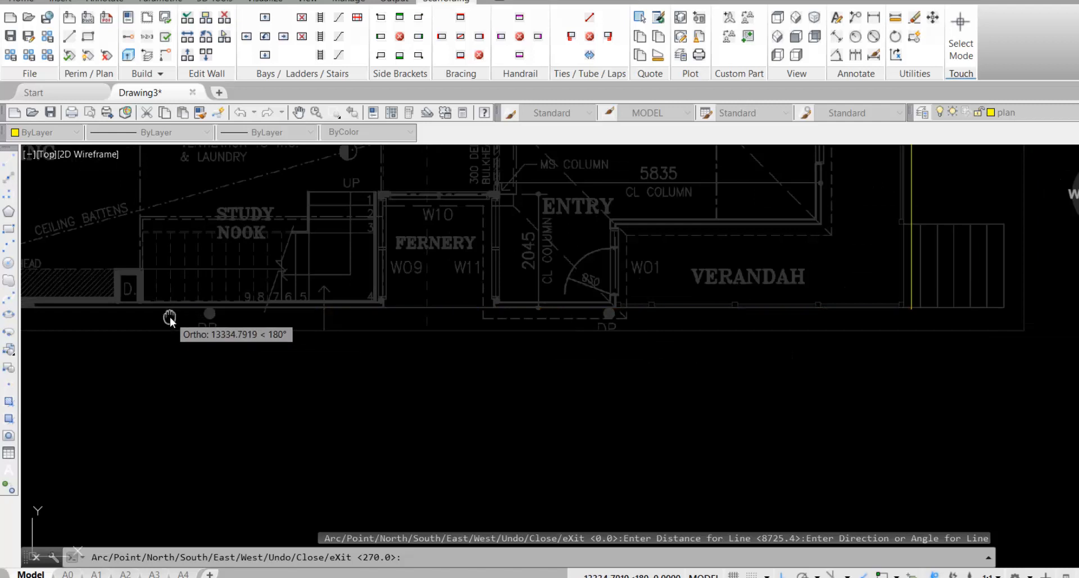
{"action": "middle_click_drag", "start_coordinate": [170, 315], "coordinate": [697, 318]}
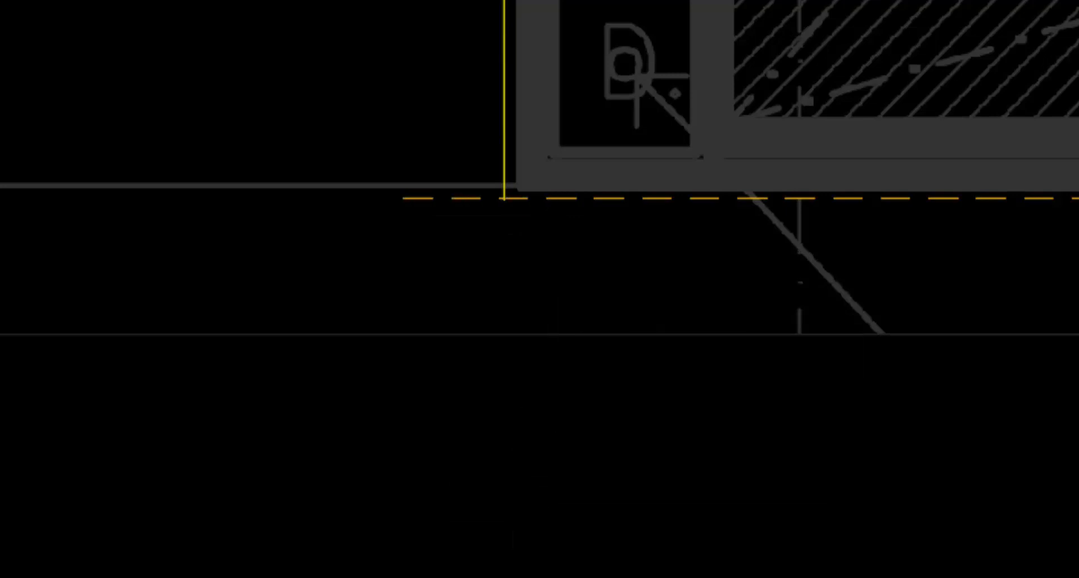
{"action": "left_click", "coordinate": [528, 259]}
{"action": "type", "text": "c"}
{"action": "key", "text": "Return"}
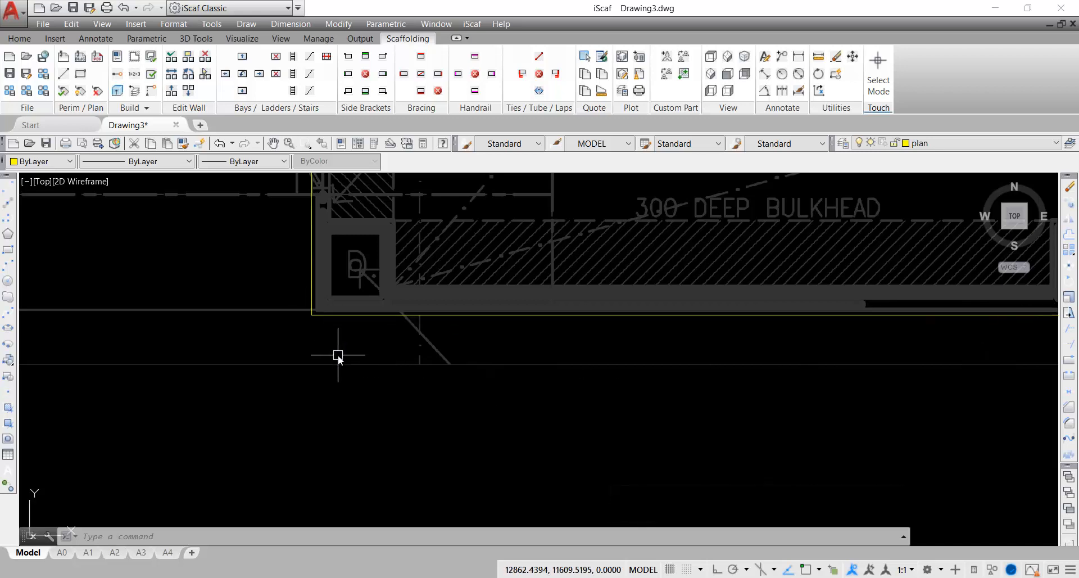
In Setup Default Configuration, choose Course as the Bay Fit Type and confirm with OK
{"action": "scroll", "coordinate": [530, 351], "scroll_direction": "down", "scroll_amount": 2}
{"action": "scroll", "coordinate": [531, 351], "scroll_direction": "down", "scroll_amount": 3}
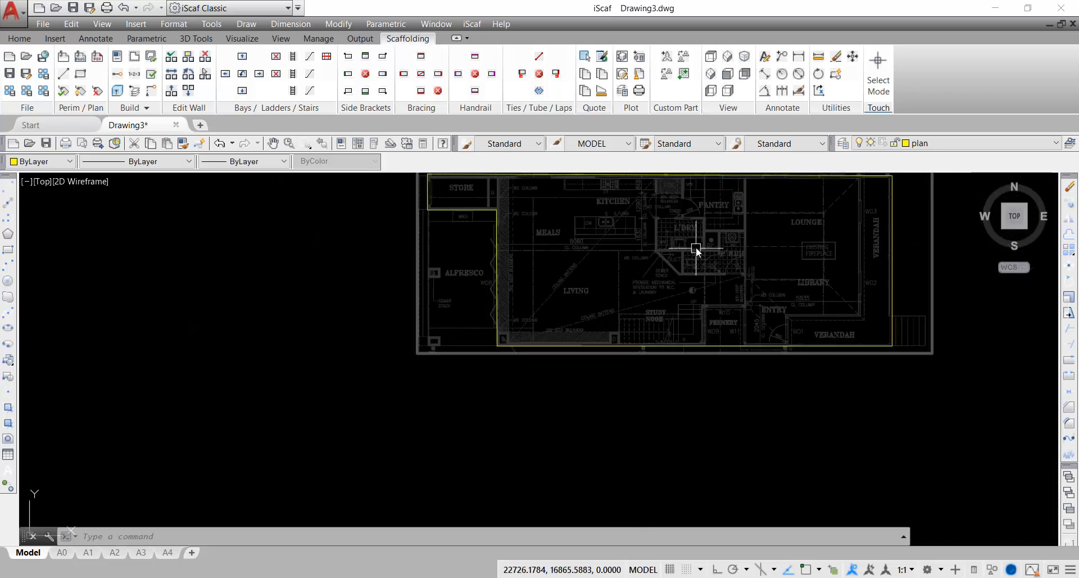
{"action": "middle_click_drag", "start_coordinate": [695, 248], "coordinate": [530, 338]}
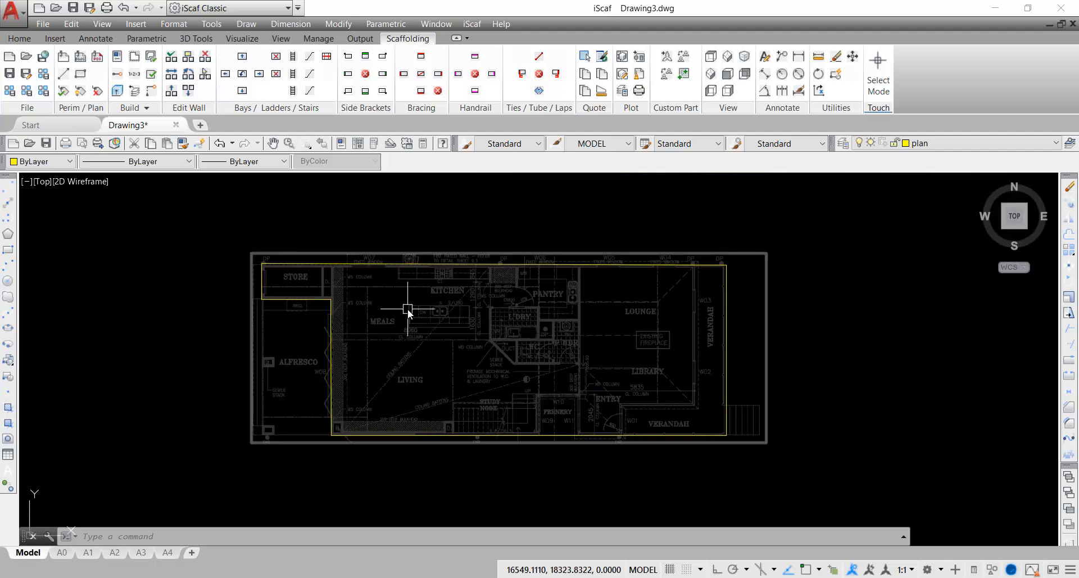
{"action": "left_click", "coordinate": [117, 57]}
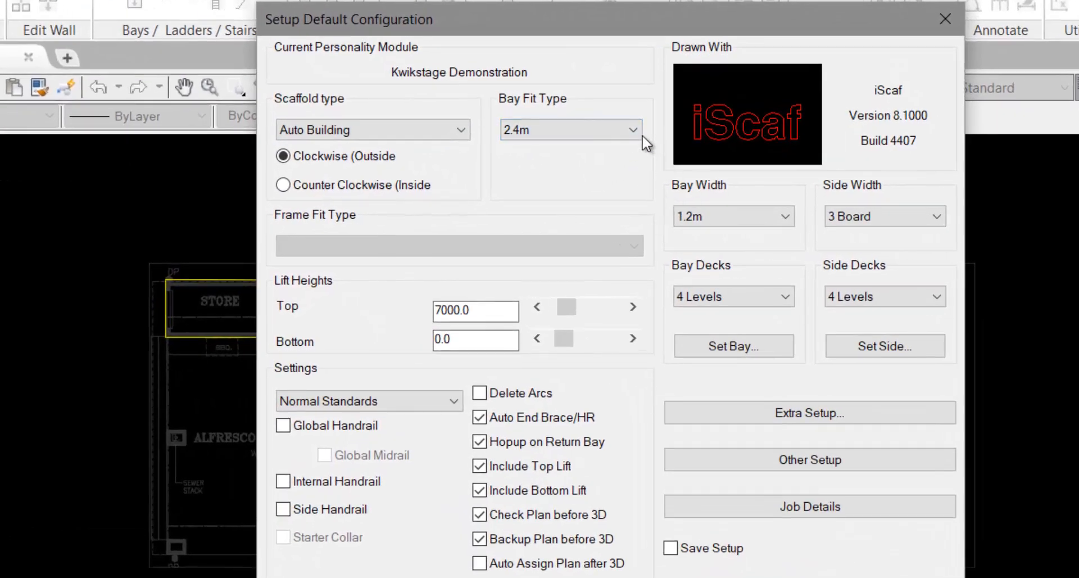
{"action": "left_click", "coordinate": [642, 134]}
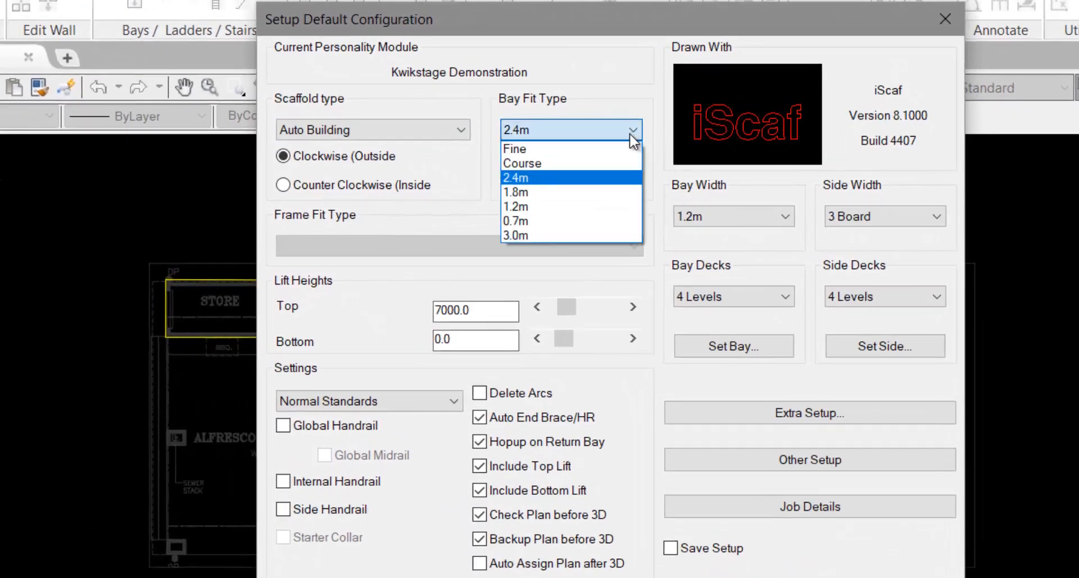
{"action": "left_click", "coordinate": [526, 161]}
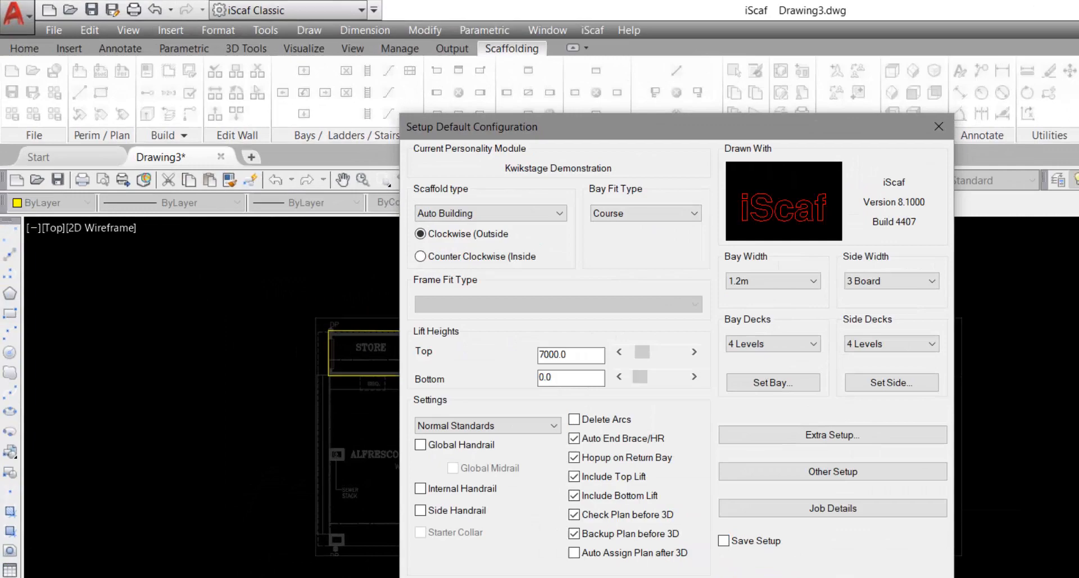
{"action": "left_click", "coordinate": [647, 471]}
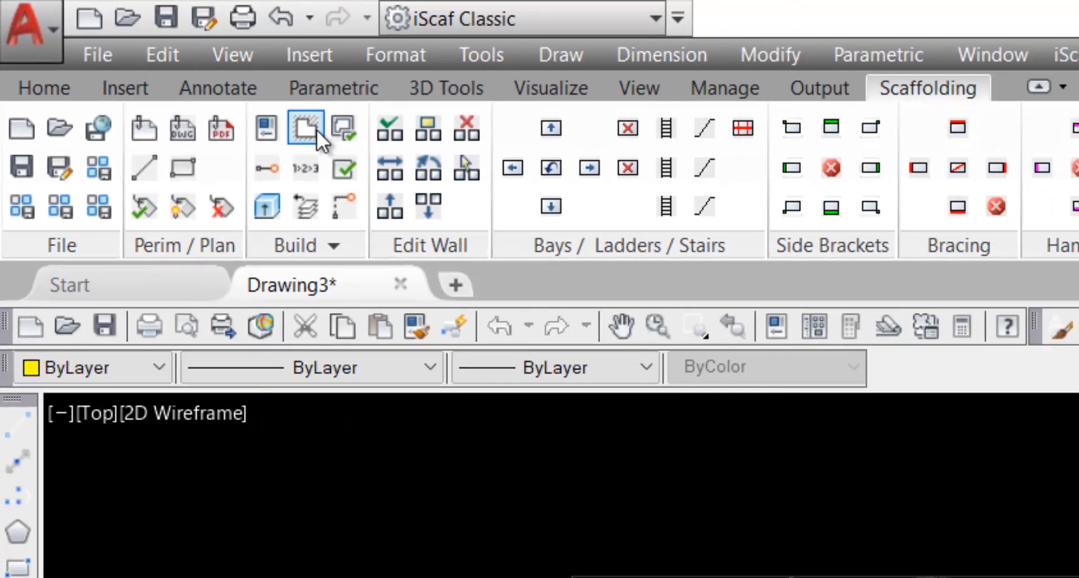
Run Build 2D (build2d) to generate scaffold bays along the traced perimeter
{"action": "left_click", "coordinate": [477, 202]}
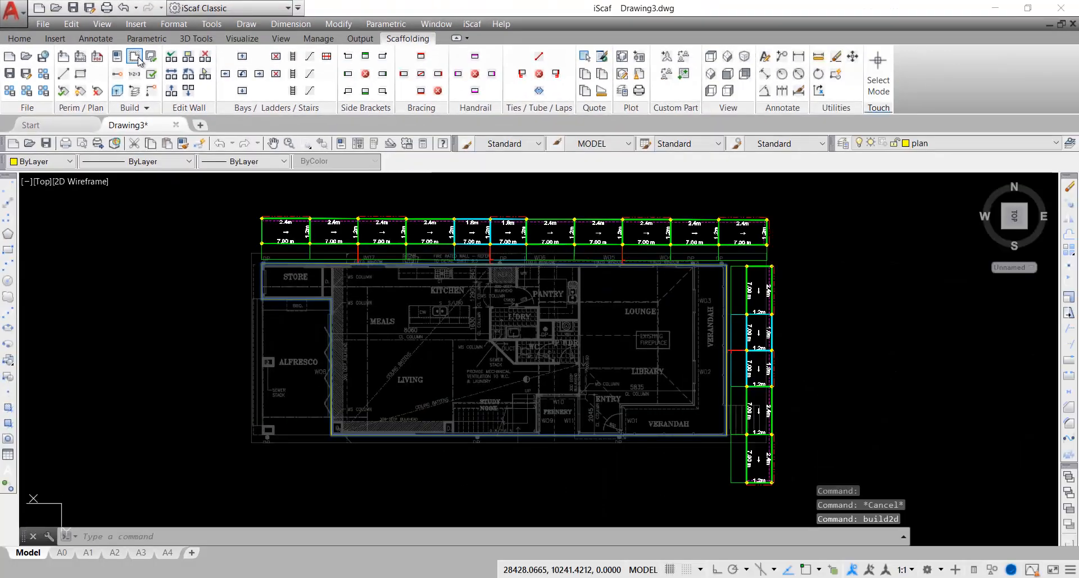